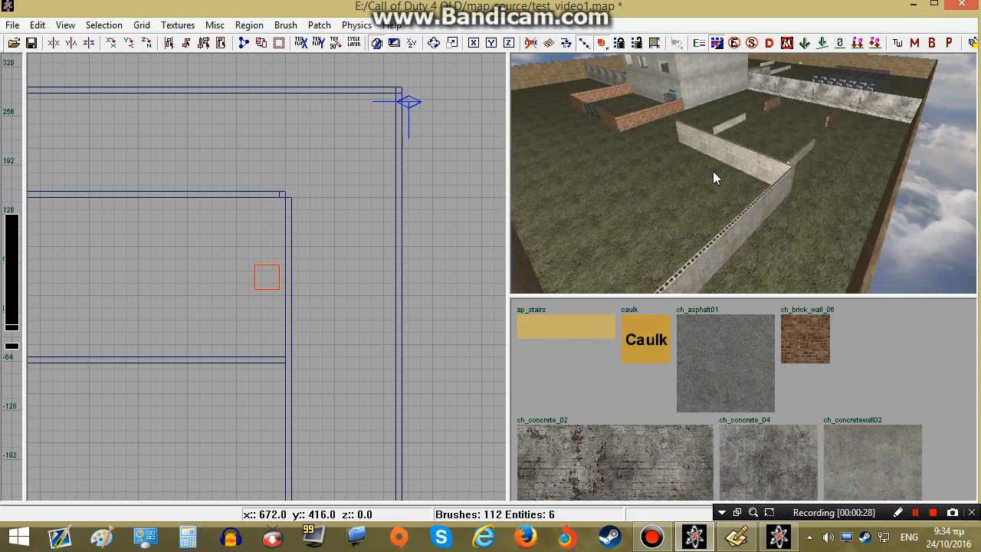
Place a friendly SAS woodland SMG mp5sd actor in the corridor between the inner and outer walls
right_drag(713, 177, 693, 198)
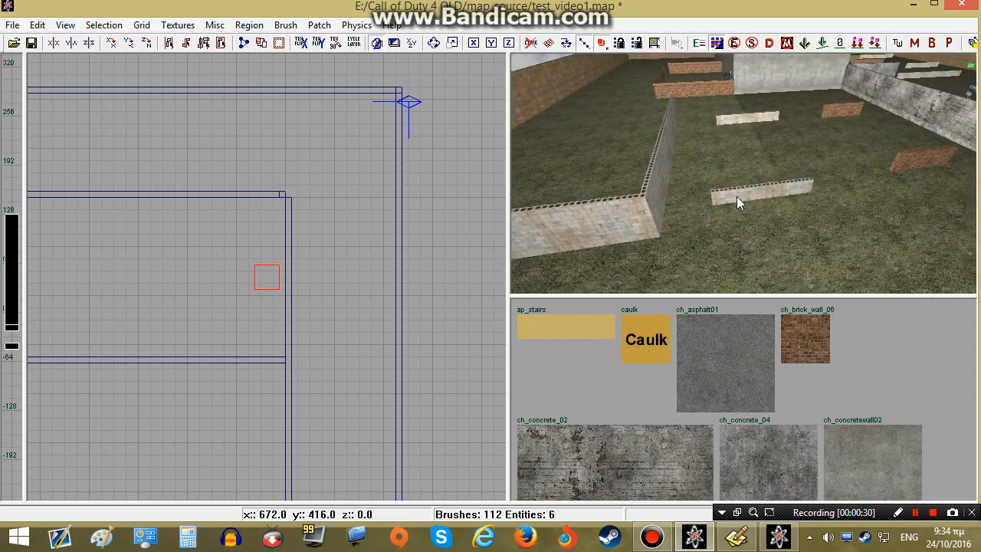
right_drag(762, 199, 759, 210)
right_drag(783, 249, 783, 249)
right_drag(429, 250, 263, 276)
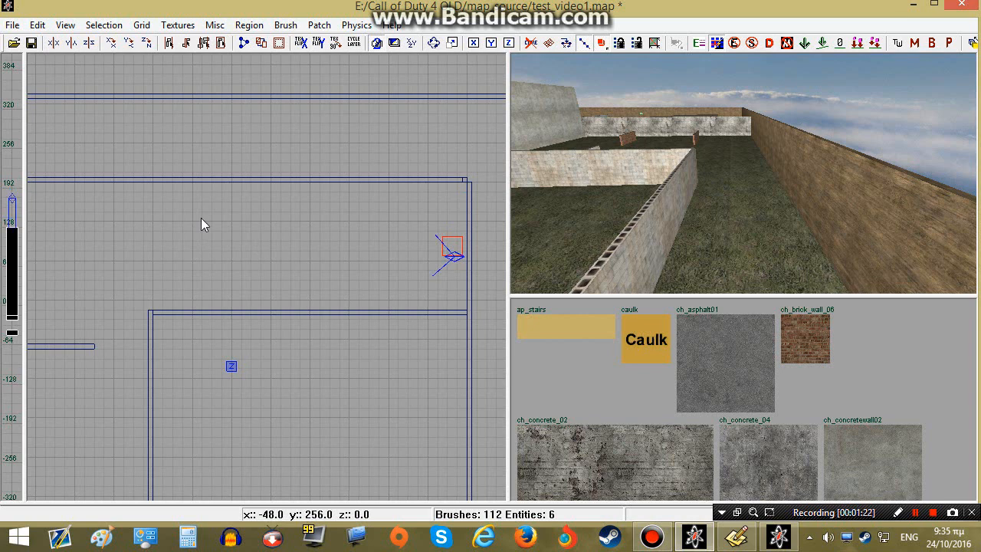
right_click(202, 223)
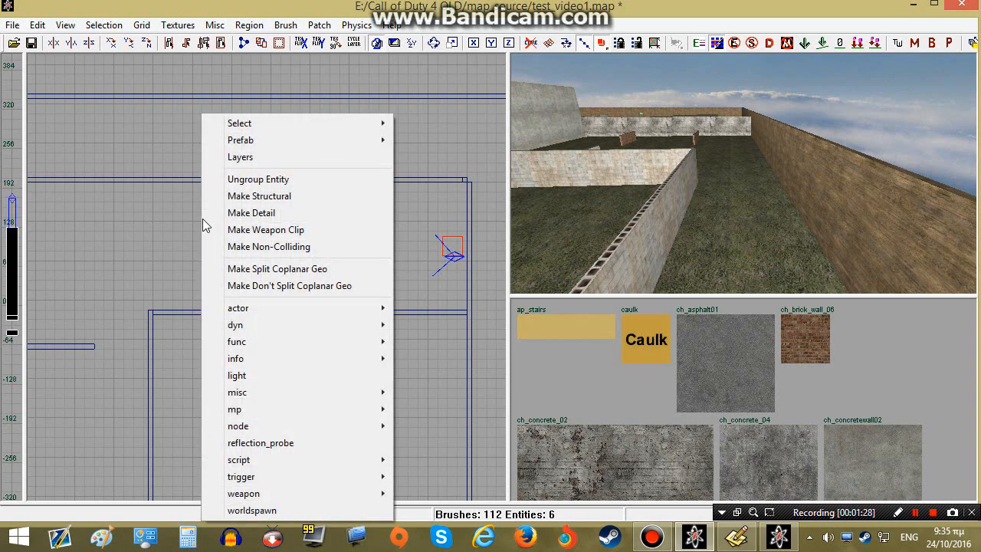
mouse_move(243, 313)
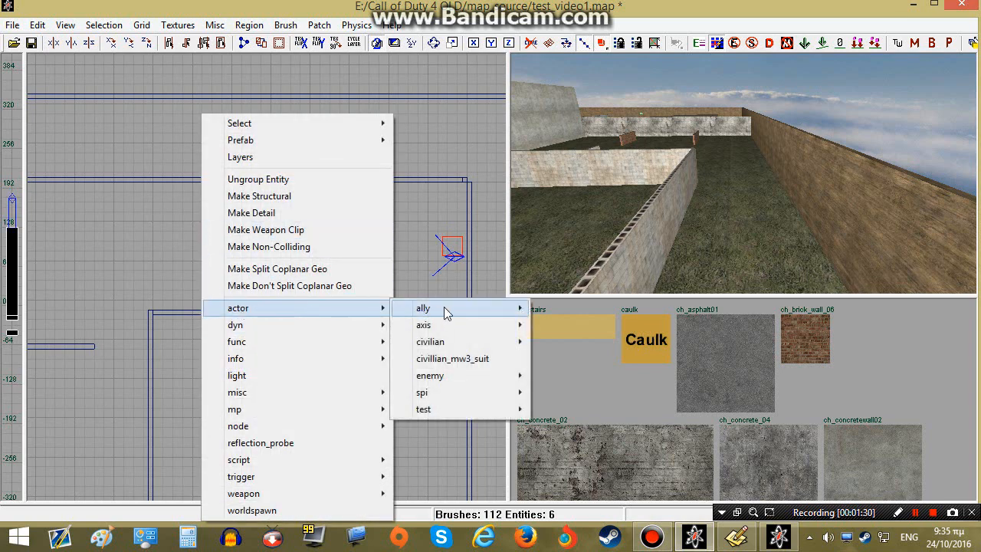
mouse_move(447, 313)
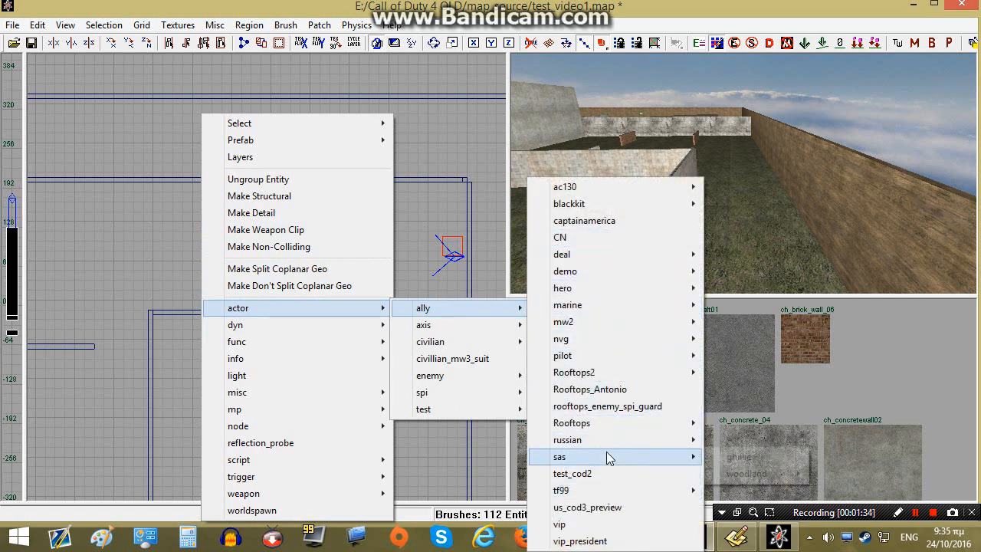
mouse_move(608, 456)
mouse_move(754, 475)
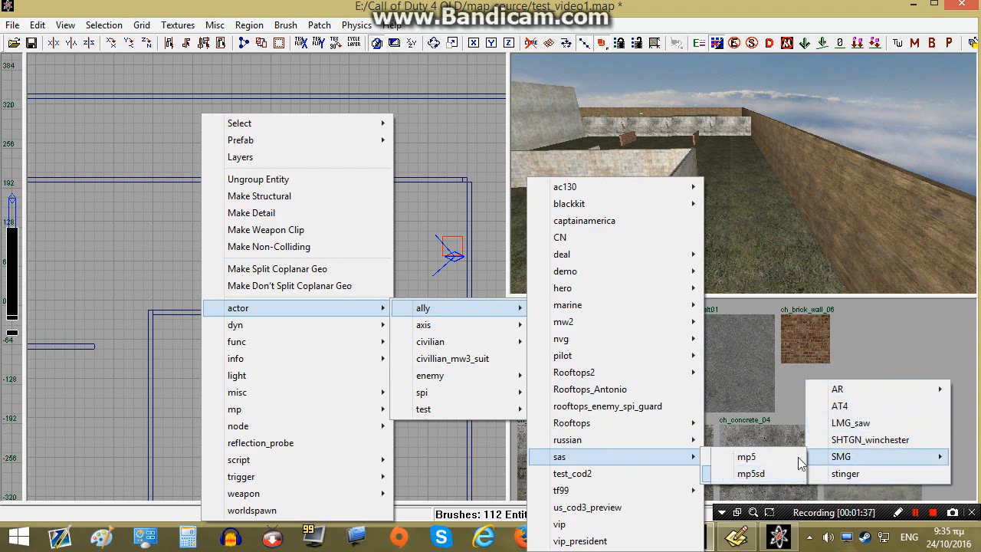
click(742, 477)
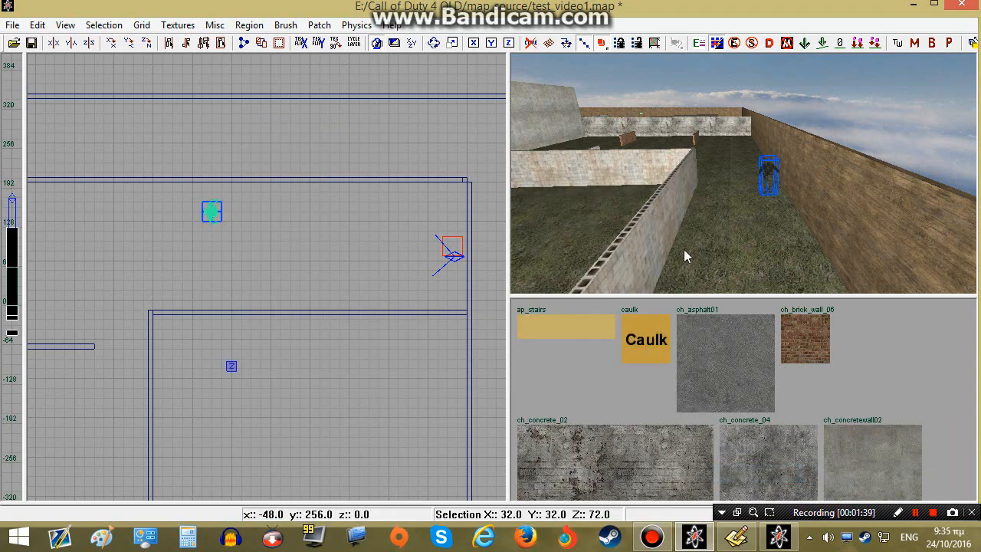
Rotate the new soldier about the vertical axis toward the open end of the corridor
right_drag(706, 232, 750, 213)
key(Escape)
shift+click(751, 209)
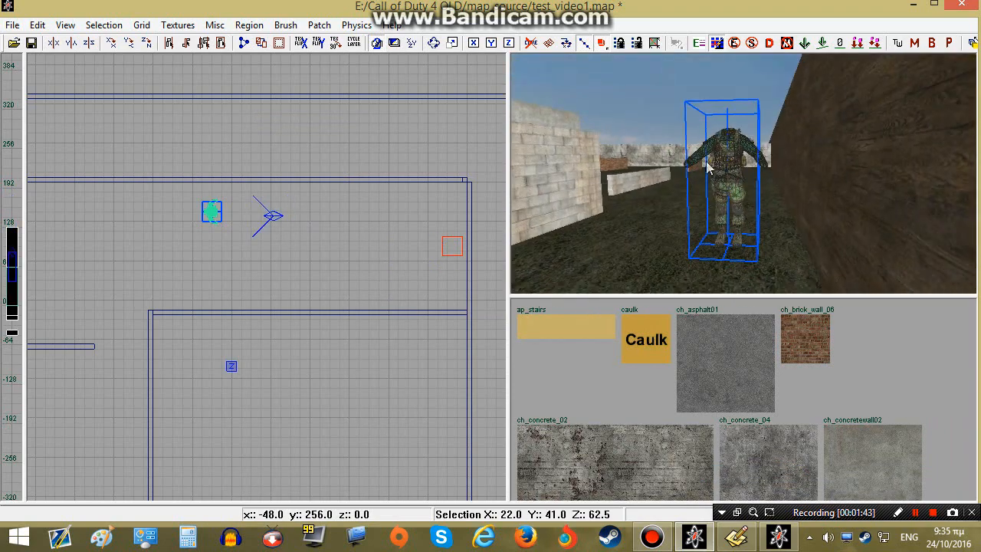
right_drag(706, 163, 708, 167)
right_drag(767, 192, 724, 201)
shift+click(731, 165)
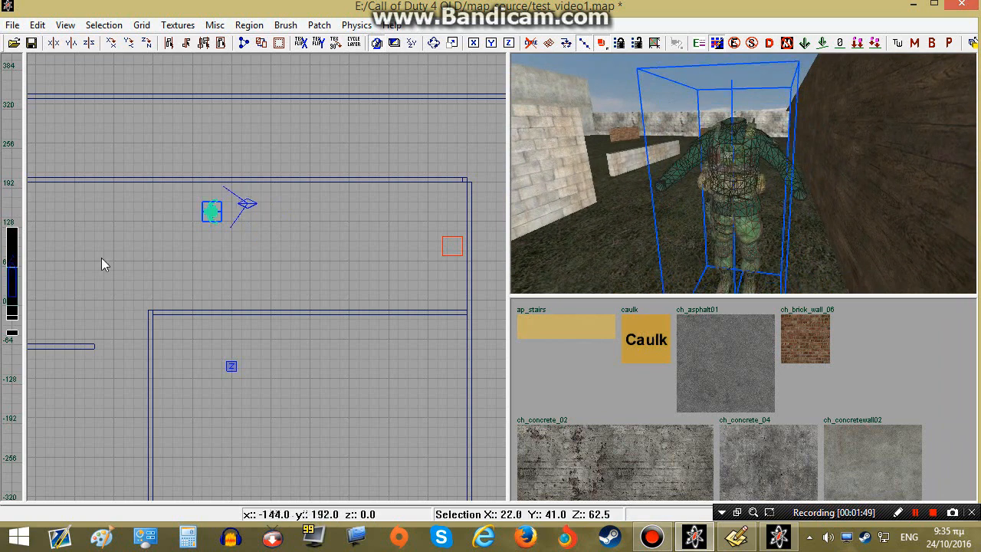
scroll(201, 157, up, 1)
drag(208, 143, 256, 197)
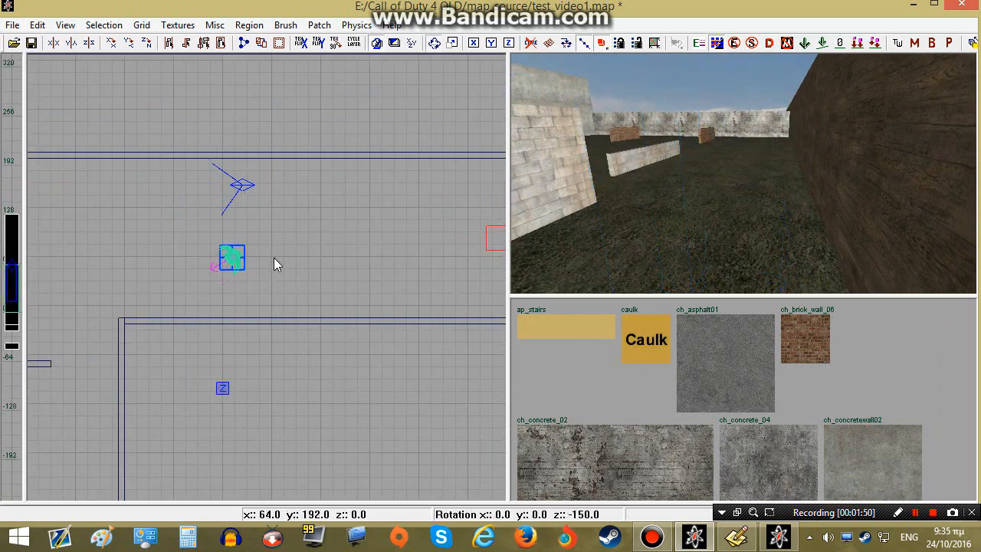
Move the soldier into the enclosure's northeast corner beside the red spawn box and deselect it
scroll(274, 261, down, 1)
drag(265, 265, 413, 232)
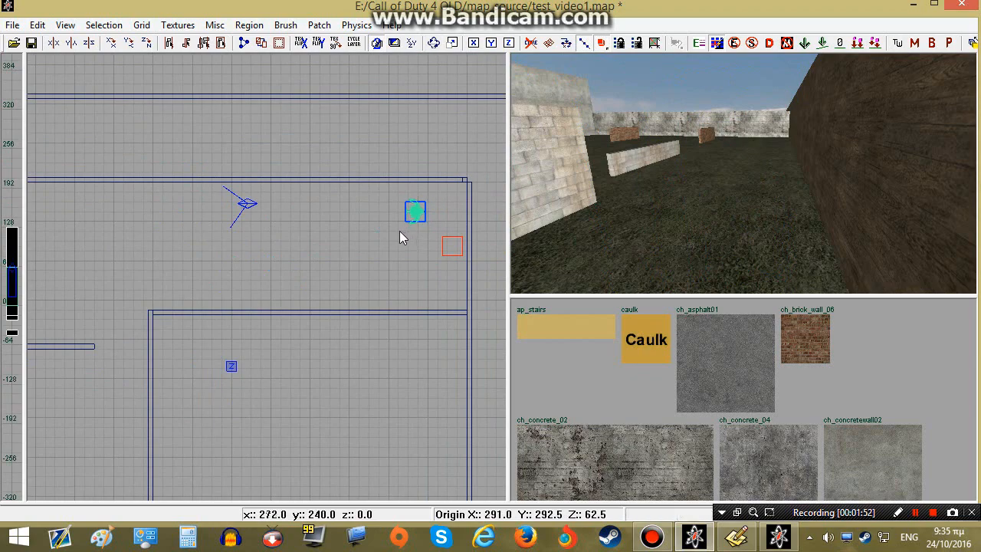
right_drag(659, 168, 744, 199)
key(Escape)
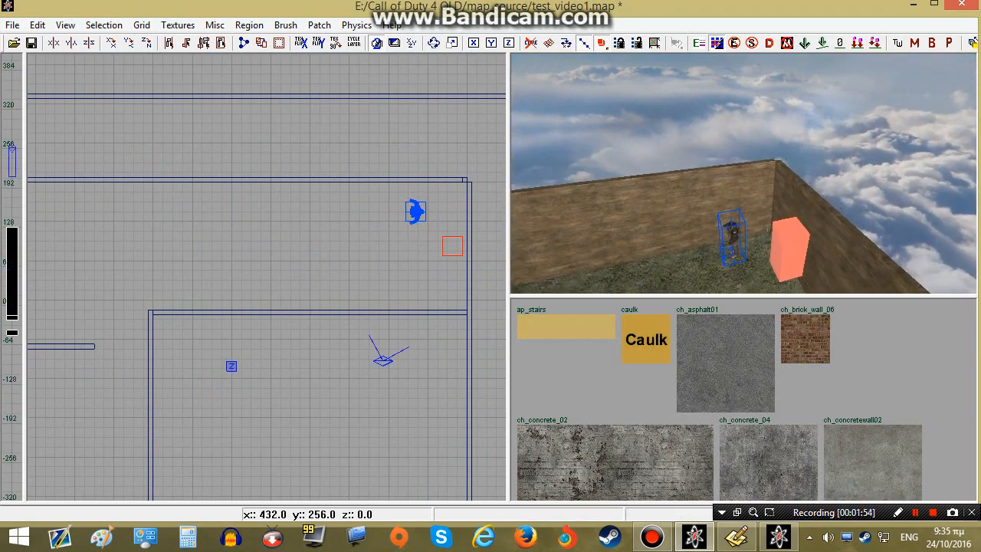
Examine the placed soldier and the layout of the map's walls, corridor and building
mouse_move(704, 226)
right_down()
mouse_move(755, 239)
mouse_move(704, 226)
right_up()
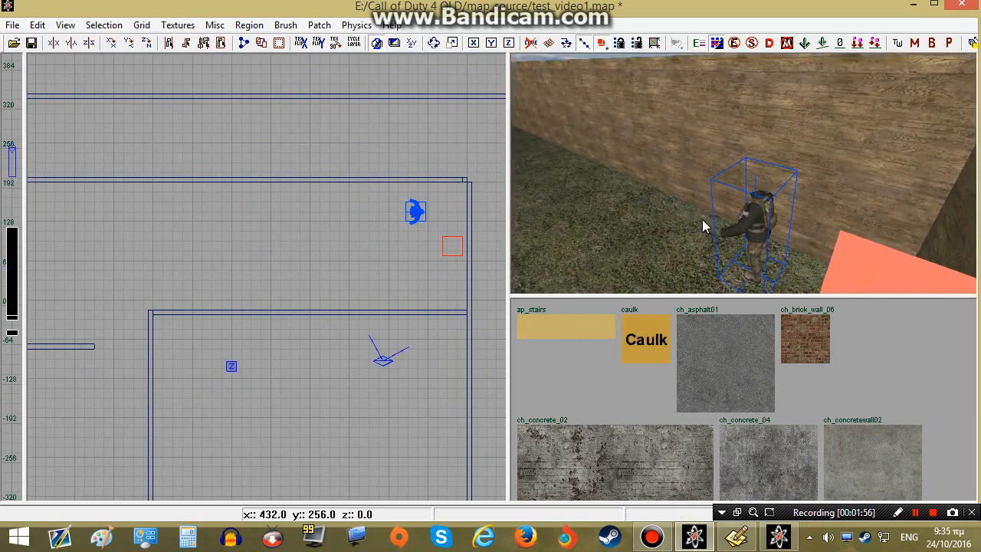
right_drag(780, 223, 719, 156)
right_drag(701, 192, 709, 188)
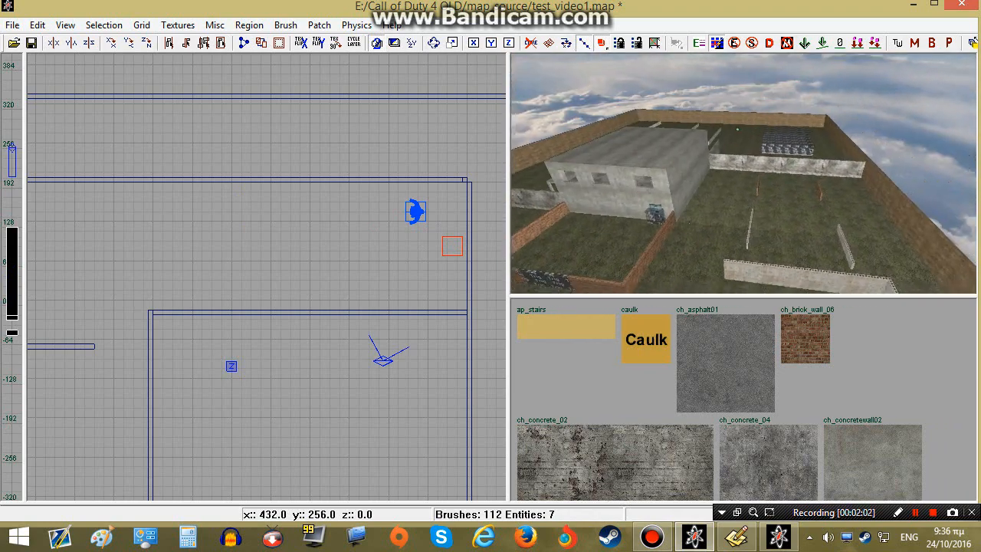
mouse_move(719, 222)
right_down()
mouse_move(719, 207)
mouse_move(719, 227)
right_up()
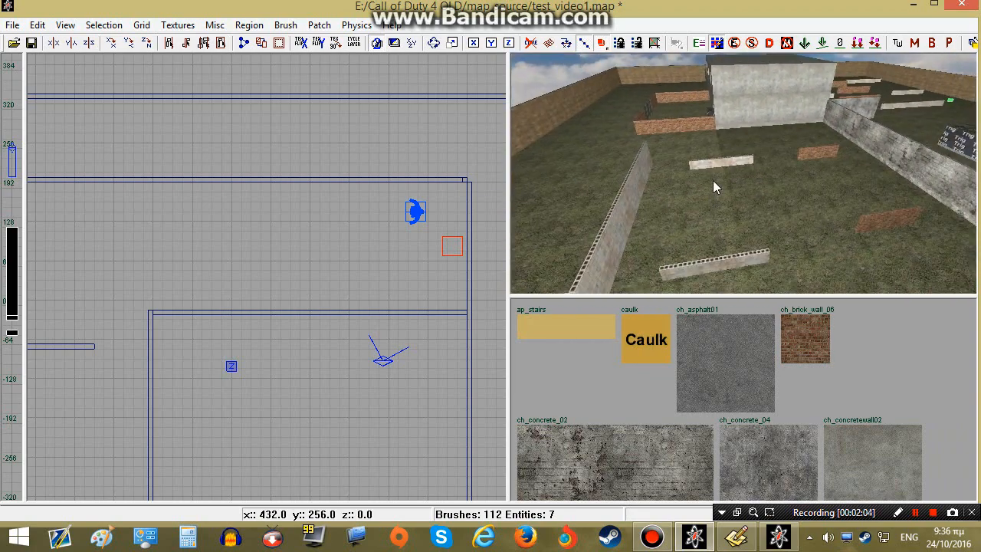
right_drag(715, 187, 751, 176)
right_drag(685, 178, 669, 180)
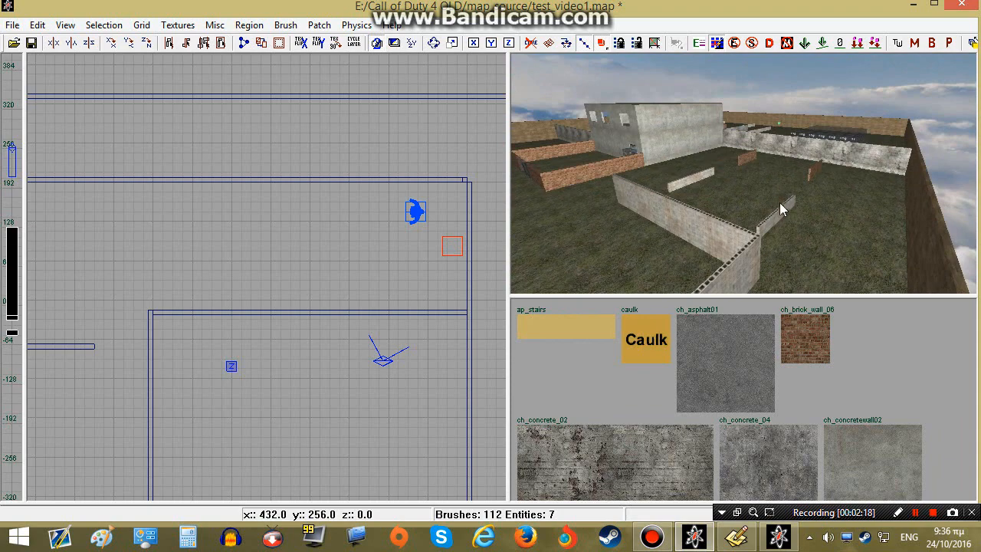
right_drag(713, 188, 733, 199)
scroll(249, 342, down, 2)
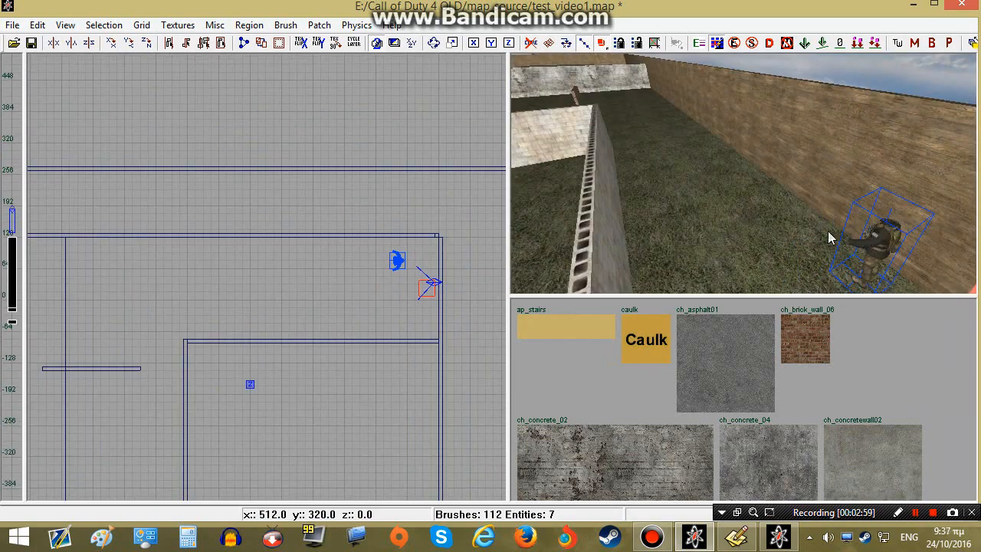
mouse_move(828, 238)
right_down()
mouse_move(815, 228)
mouse_move(809, 244)
mouse_move(828, 234)
right_up()
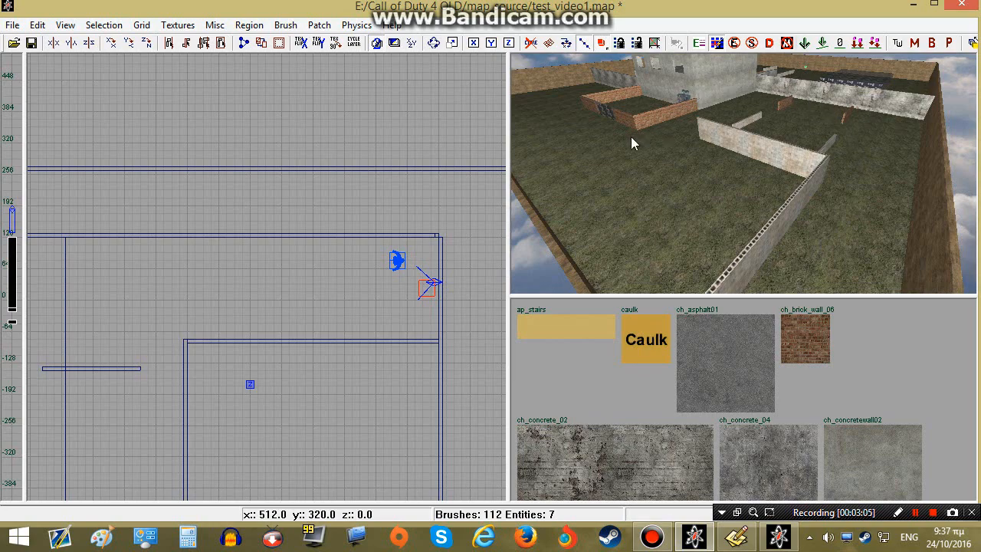
right_drag(709, 147, 689, 209)
Create a pathnode in the corridor and position it near the soldier at X 224, Y 240
right_drag(416, 271, 419, 195)
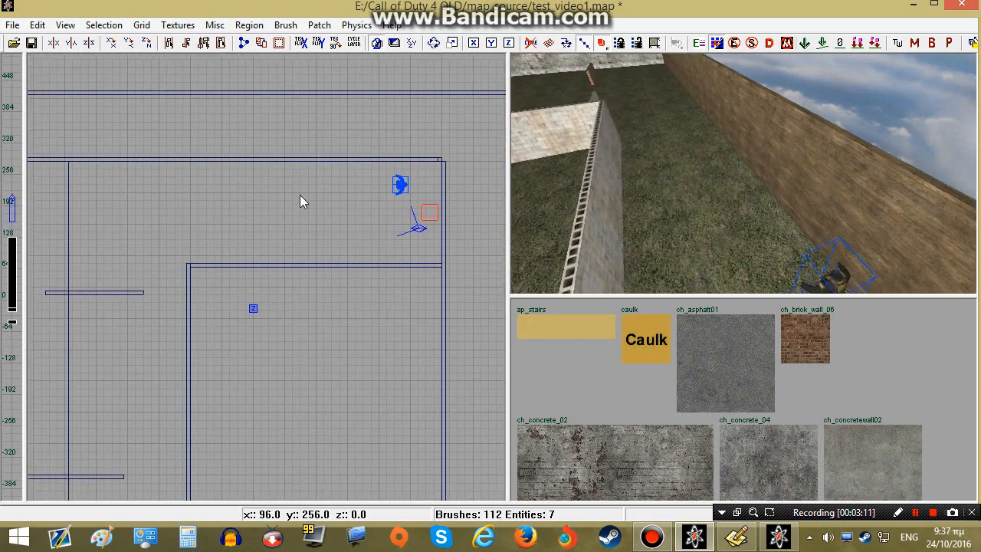
right_click(302, 187)
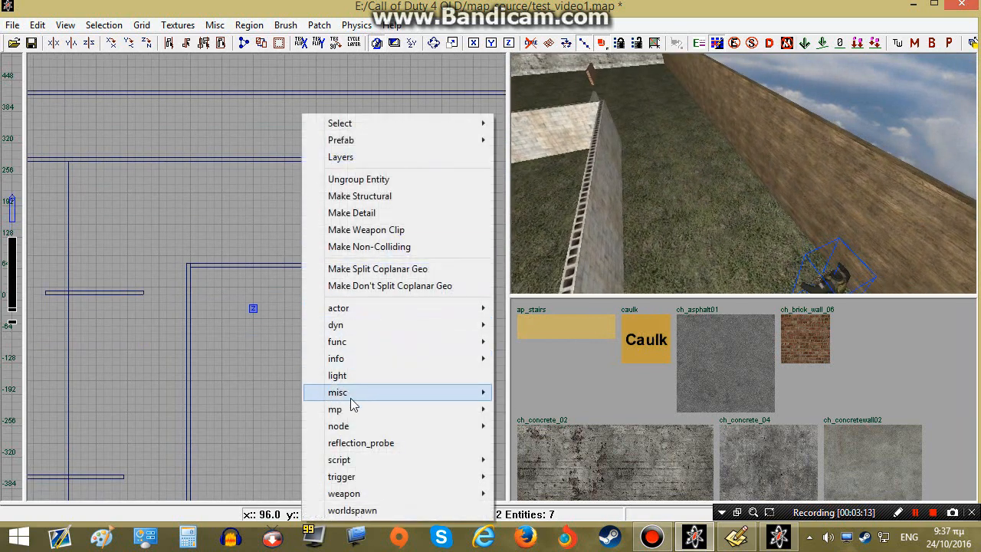
mouse_move(357, 426)
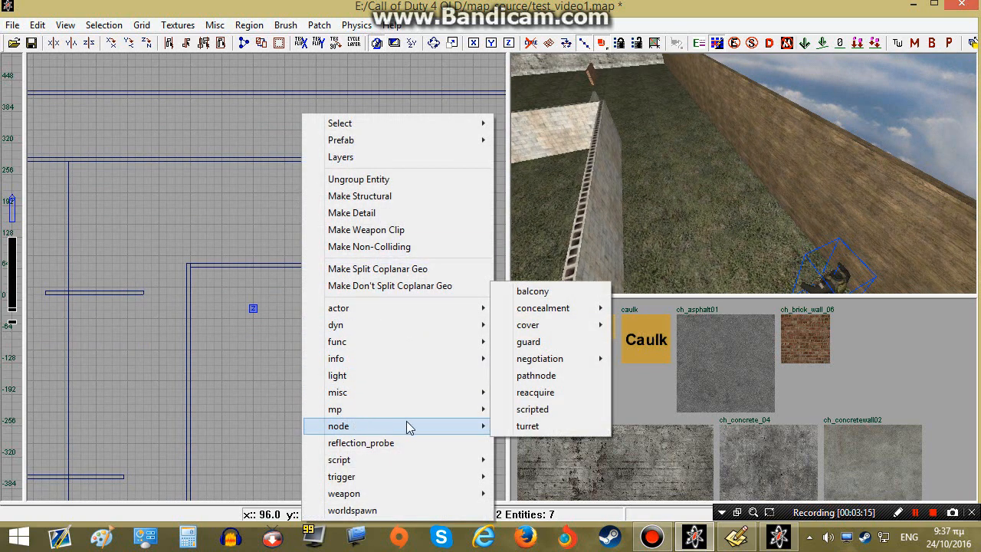
click(563, 376)
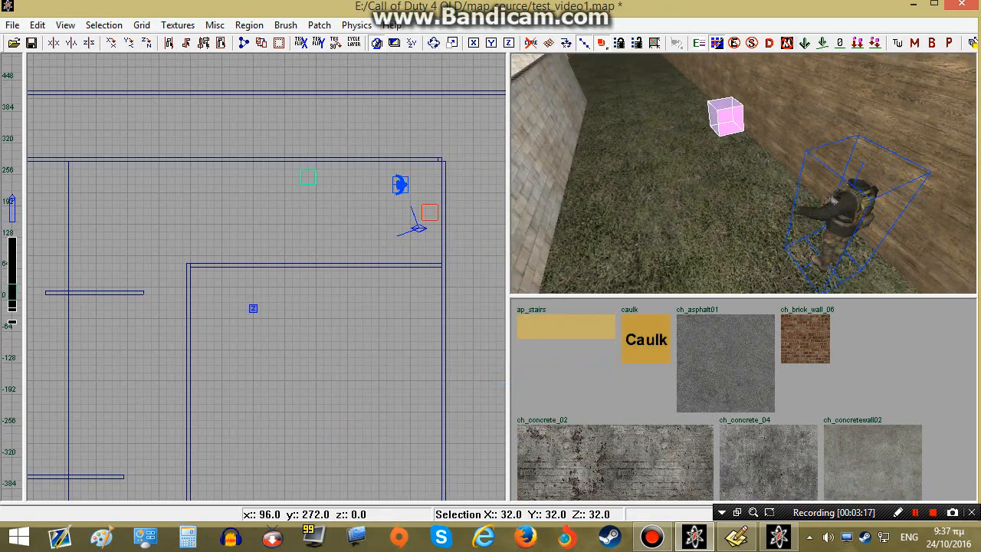
right_drag(744, 173, 683, 171)
right_drag(276, 232, 223, 261)
scroll(264, 230, up, 1)
drag(259, 207, 339, 249)
right_drag(614, 246, 613, 239)
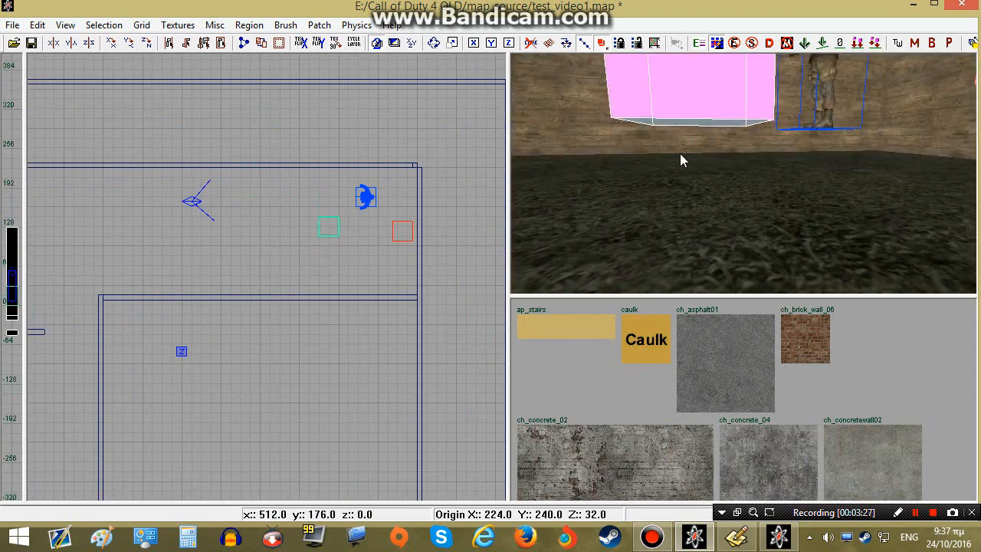
Clear the selection and enable the PathNodes display filter
right_drag(680, 154, 883, 152)
shift+click(884, 152)
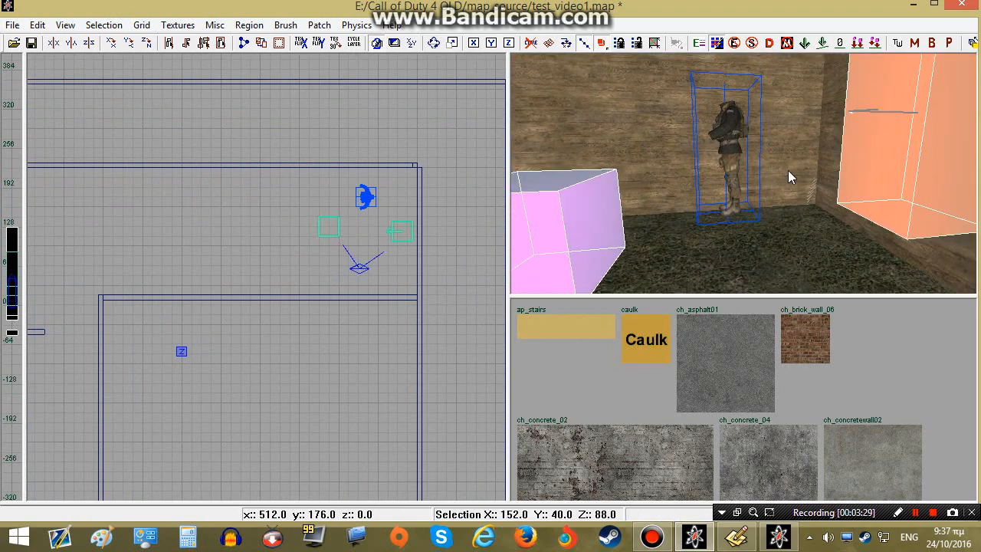
shift+click(726, 128)
right_drag(713, 162, 708, 164)
key(Escape)
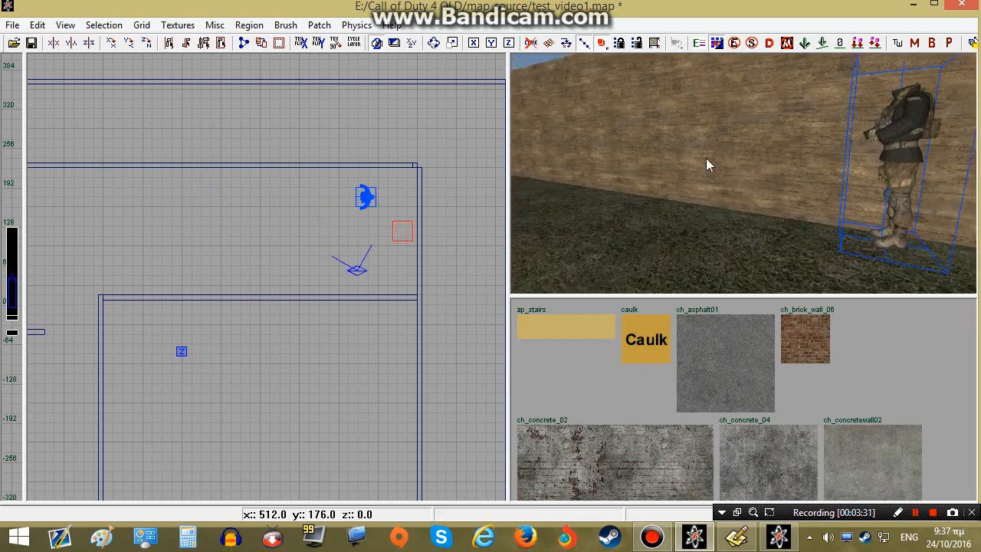
right_drag(694, 240, 688, 241)
key(f)
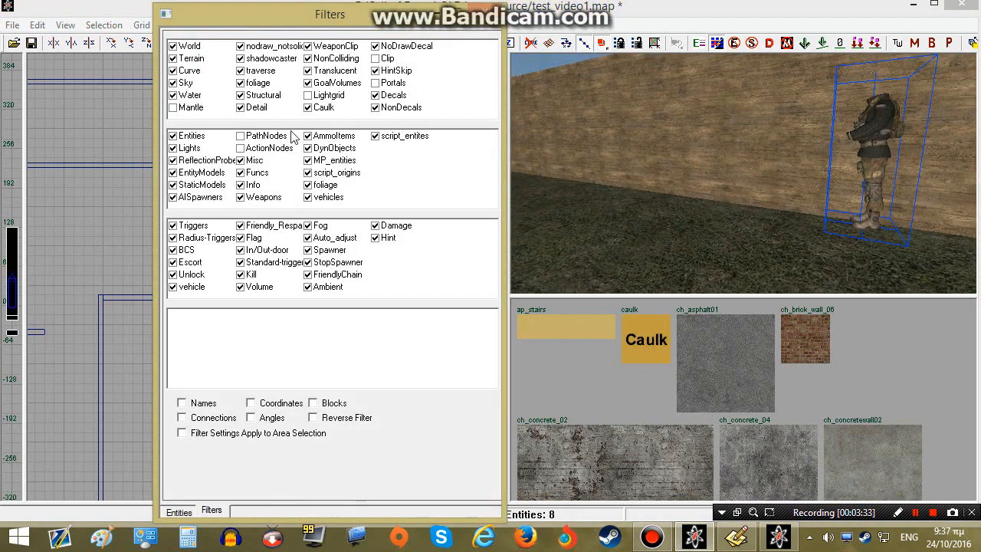
click(241, 136)
key(f)
Move the pathnode in front of the soldier to X 208, Y 272
right_drag(740, 210, 713, 206)
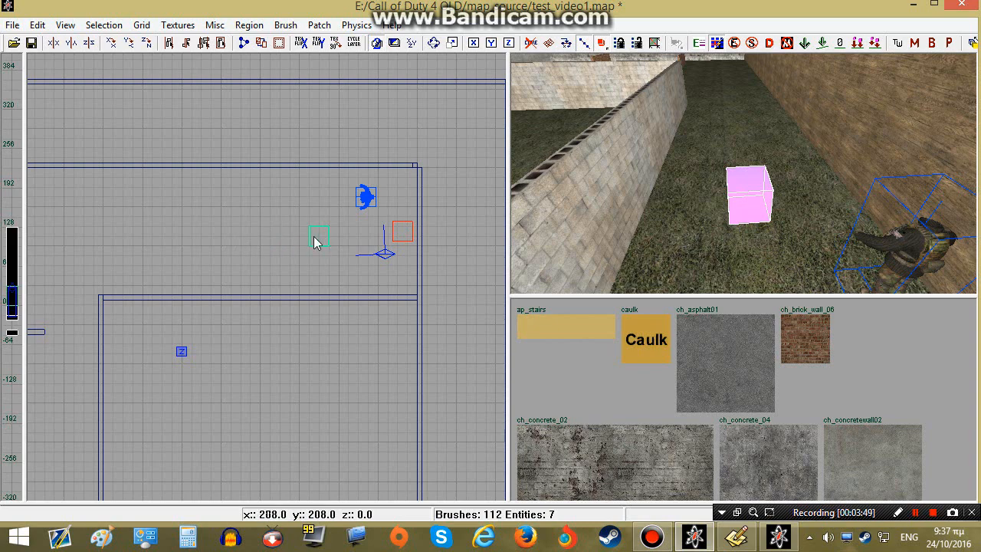
right_drag(790, 192, 606, 207)
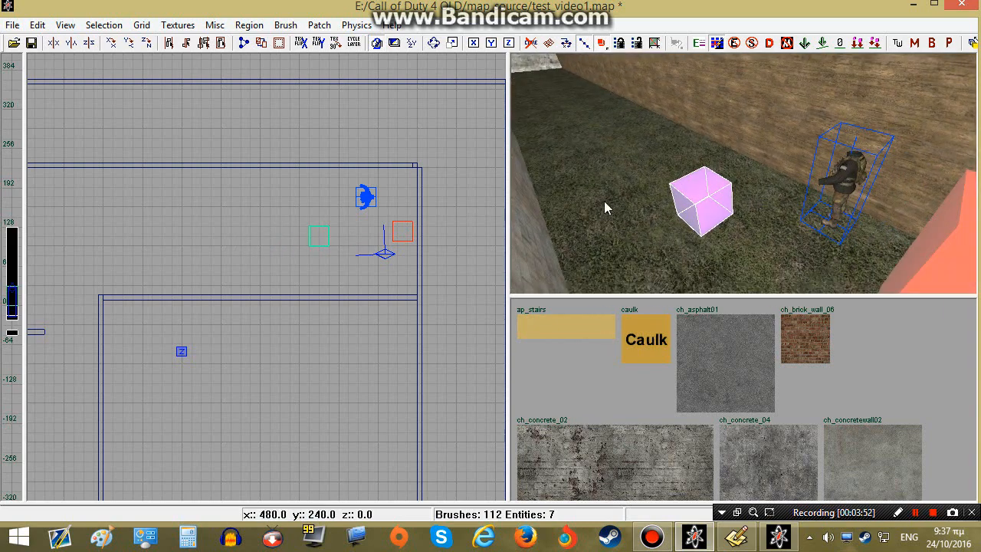
drag(321, 256, 324, 198)
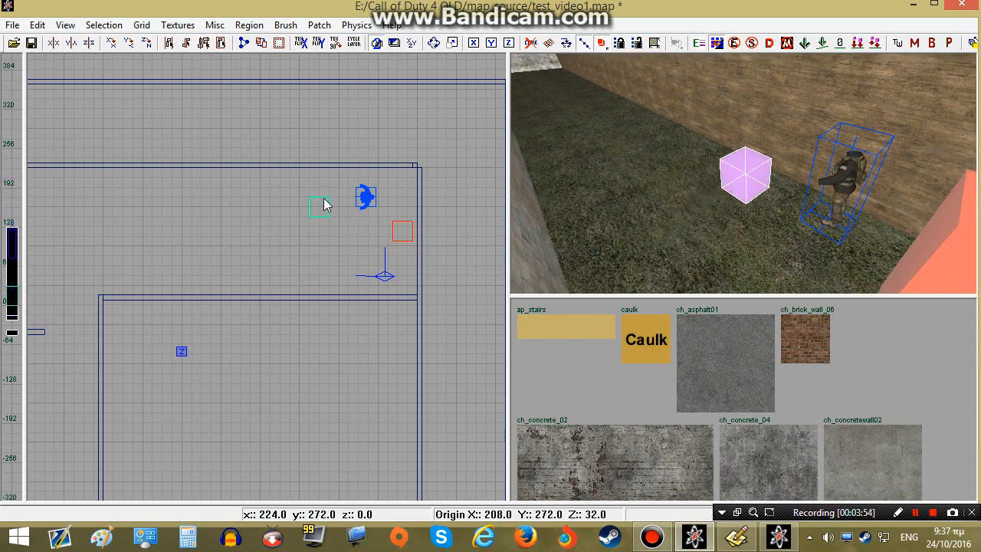
On a 64-unit grid, duplicate the pathnode 128 units south and shift the pair north, clear of the inner wall
key(7)
key(space)
mouse_move(359, 241)
mouse_down()
mouse_move(324, 237)
mouse_move(326, 257)
mouse_up()
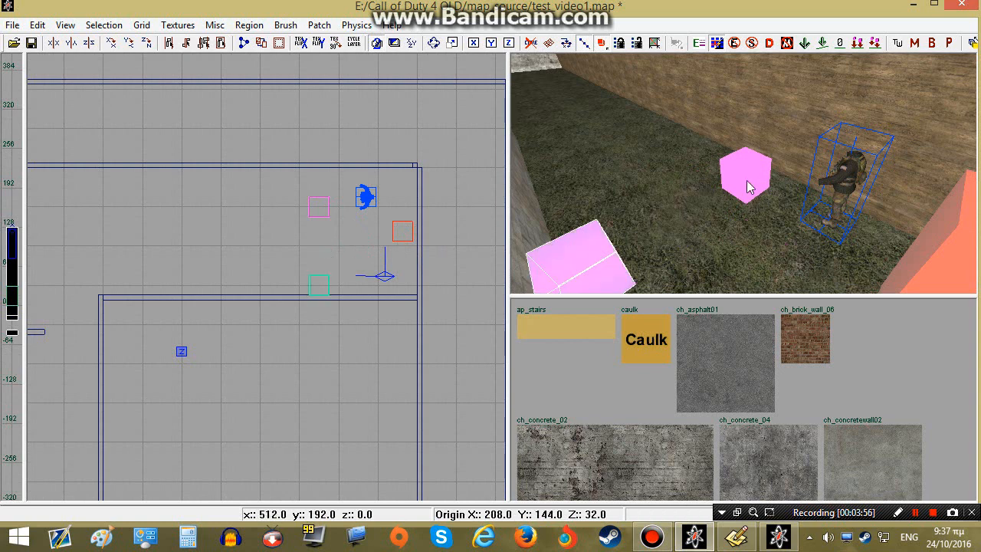
drag(301, 306, 300, 289)
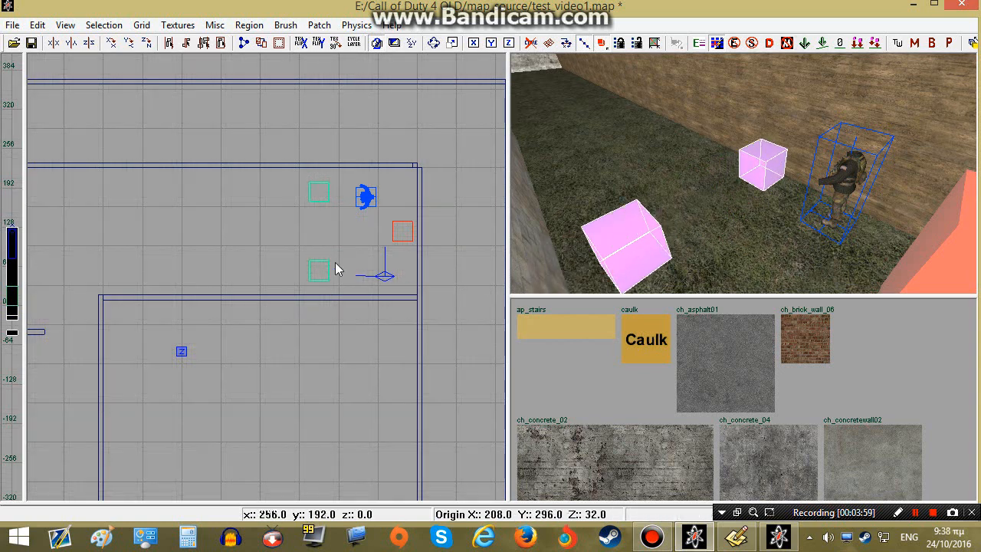
Duplicate the pathnode pair 128 units west and select all four nodes of the resulting block
key(space)
drag(335, 263, 252, 237)
shift+click(617, 237)
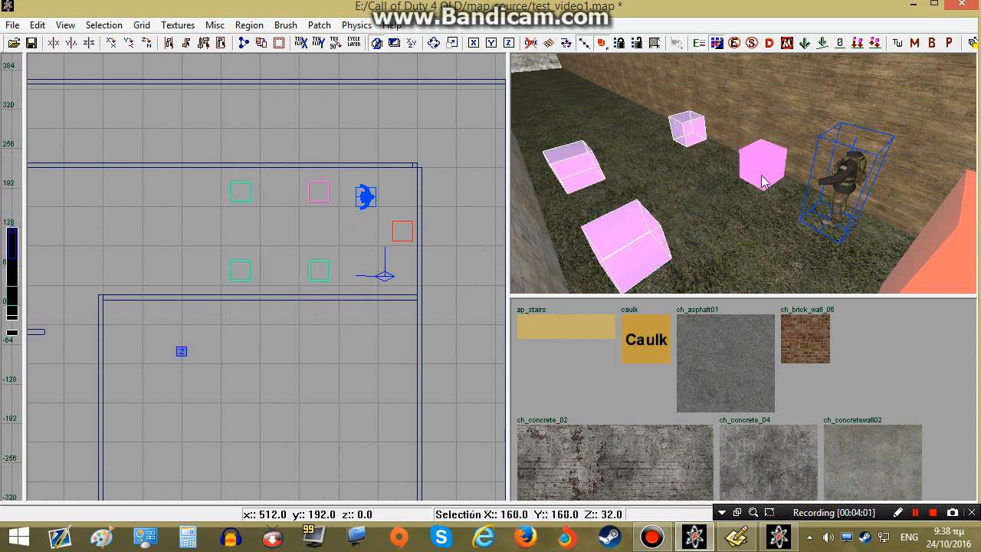
right_drag(740, 193, 687, 200)
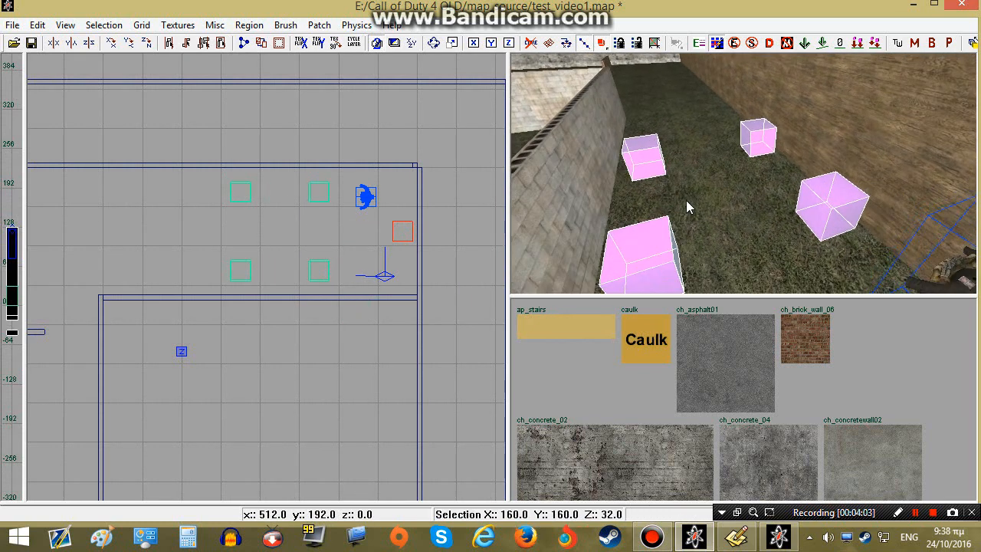
Duplicate the block of four pathnodes 256 units west along the corridor
right_drag(296, 219, 296, 221)
scroll(296, 222, down, 2)
right_drag(202, 316, 203, 316)
scroll(270, 262, down, 2)
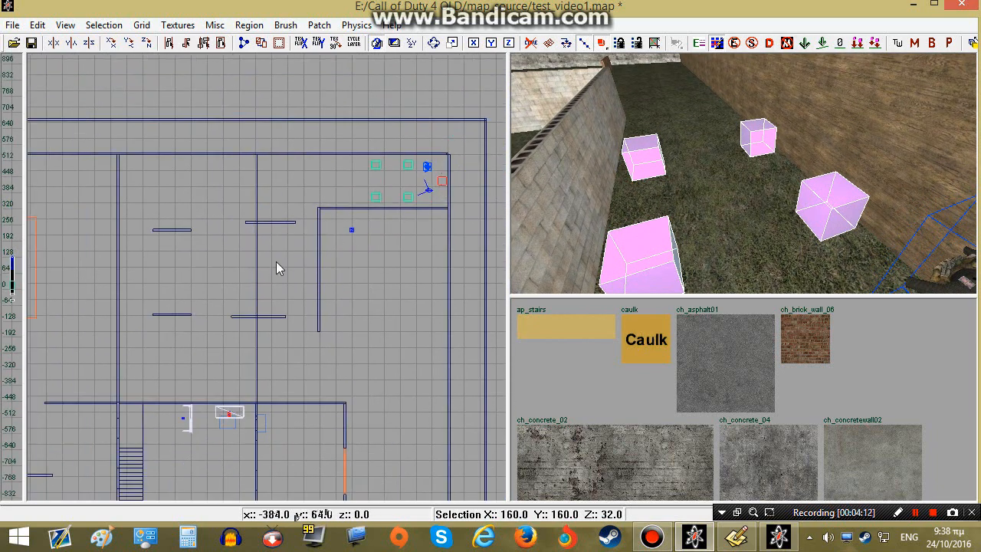
right_drag(276, 261, 276, 261)
right_drag(604, 274, 606, 275)
right_drag(345, 261, 345, 263)
scroll(345, 276, up, 2)
key(space)
drag(345, 283, 245, 283)
Select all eight pathnodes, duplicate them 512 units west, and clear the selection
shift+click(678, 230)
key(space)
drag(334, 256, 131, 260)
key(Escape)
right_drag(131, 260, 132, 259)
Duplicate the pathnodes west and south in a 128-unit grid to fill the courtyard down to the building's north wall, and clear the selection
shift+click(714, 221)
shift+click(726, 174)
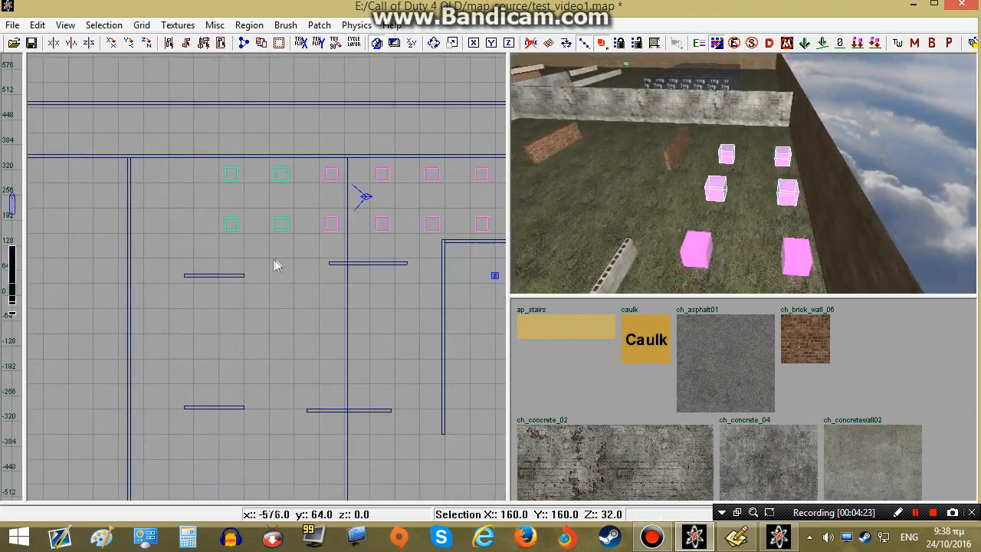
key(space)
drag(277, 265, 366, 300)
right_drag(366, 300, 247, 322)
right_drag(366, 324, 342, 260)
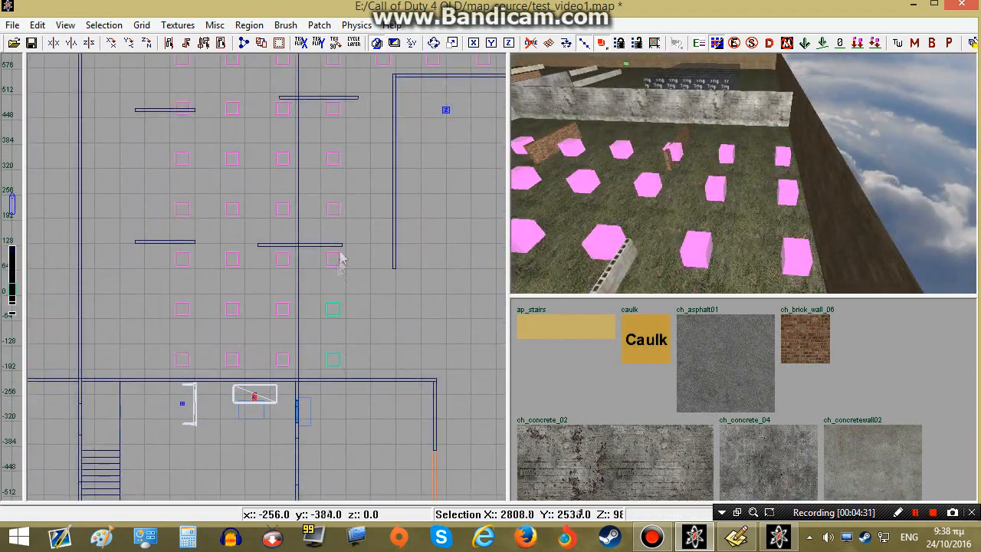
drag(330, 112, 379, 112)
key(Escape)
Extend the pathnode grid around the building's east side and through the doorway into its eastern room
right_drag(230, 322, 263, 144)
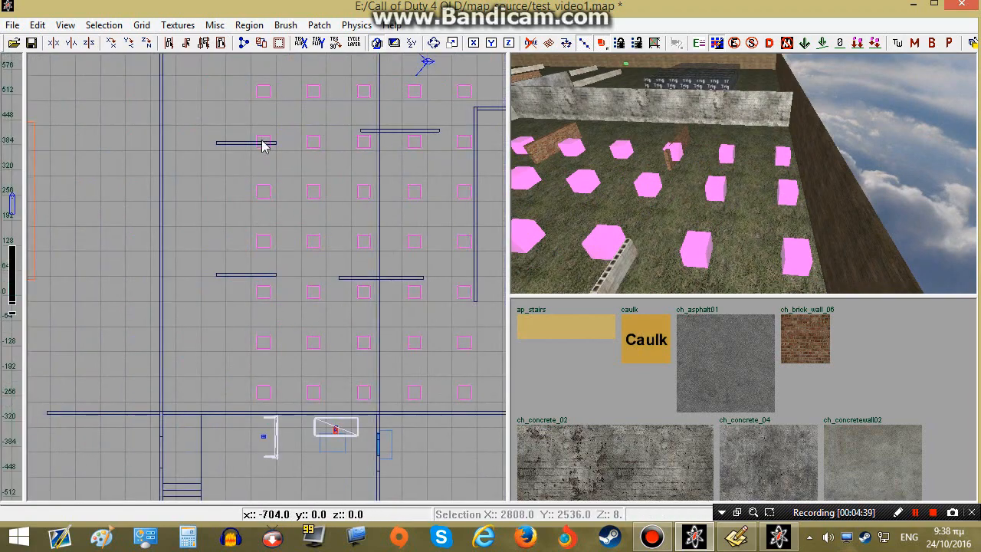
right_drag(402, 217, 236, 197)
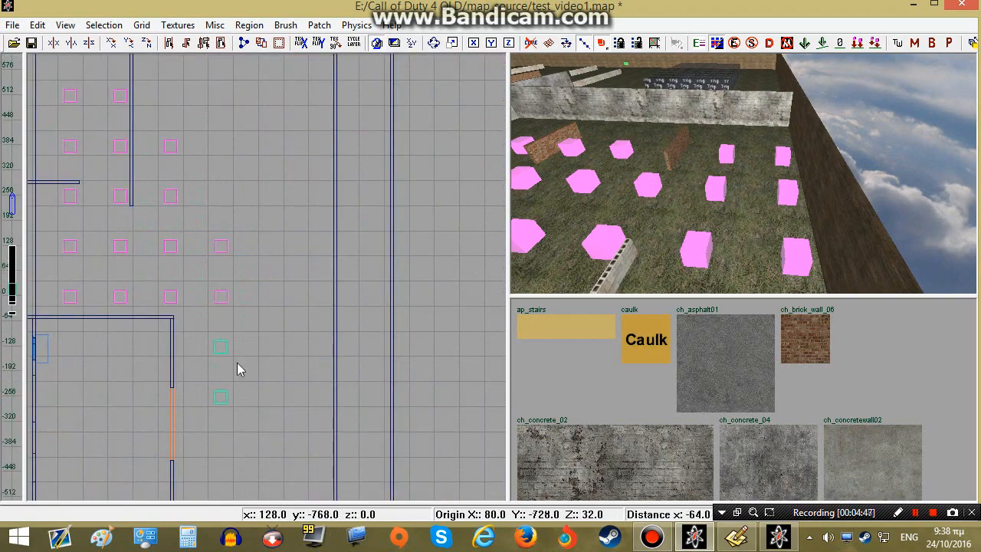
right_drag(238, 369, 274, 316)
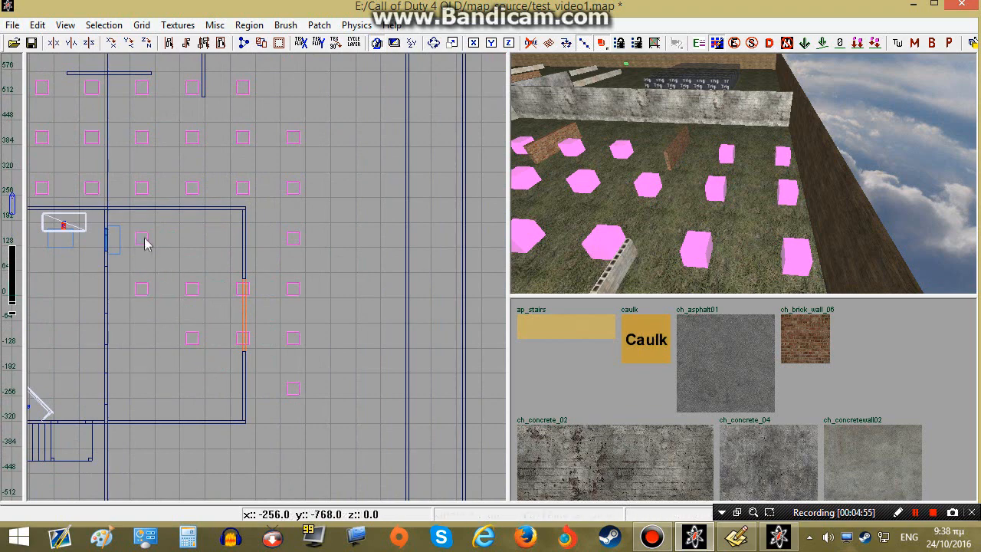
Copy pathnodes through the inner doorway and fill the furnished room with four rows of four
scroll(252, 243, up, 3)
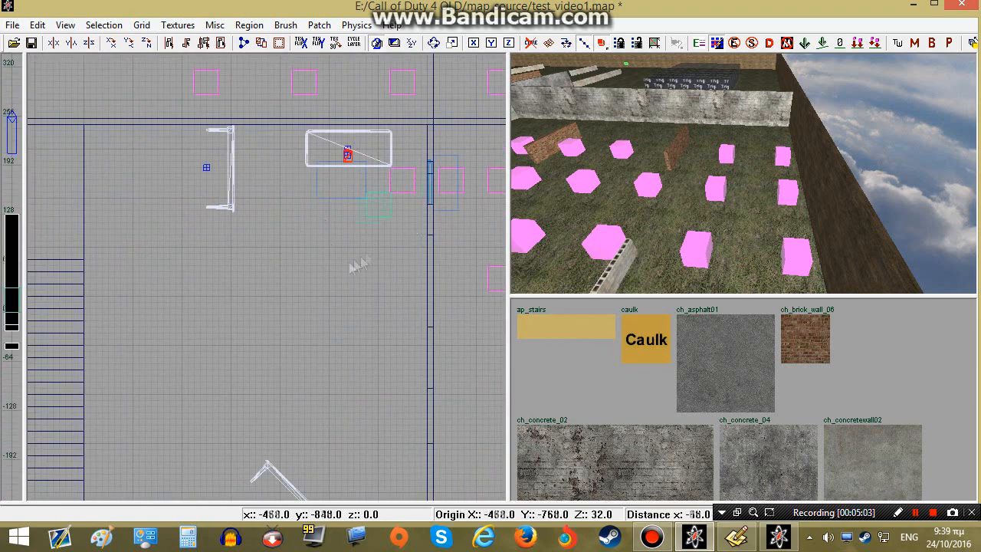
right_drag(263, 331, 210, 245)
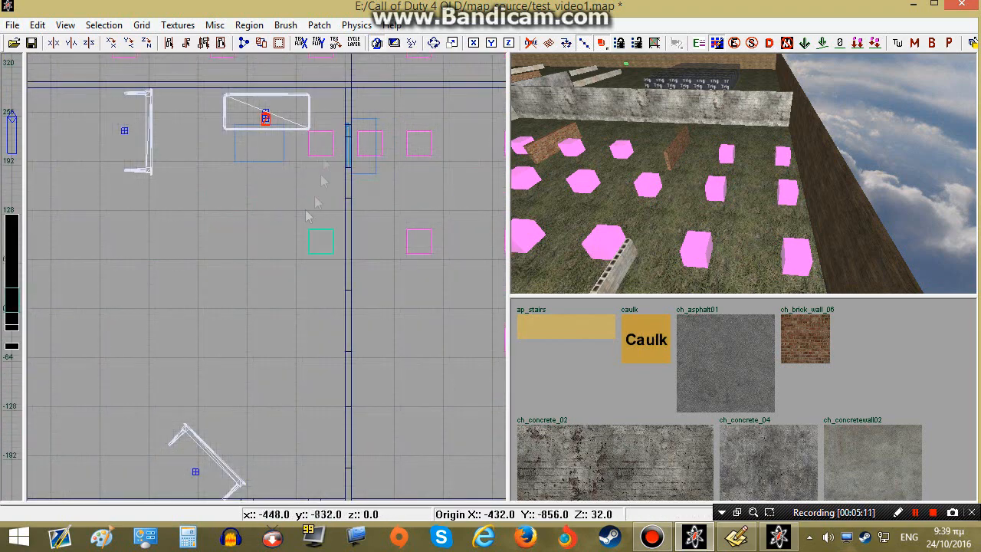
mouse_move(332, 149)
right_down()
mouse_move(361, 69)
mouse_move(429, 153)
mouse_move(419, 199)
right_up()
Place raised pathnodes up the interior staircase and spread more of them across the building's upper floor
right_click(736, 177)
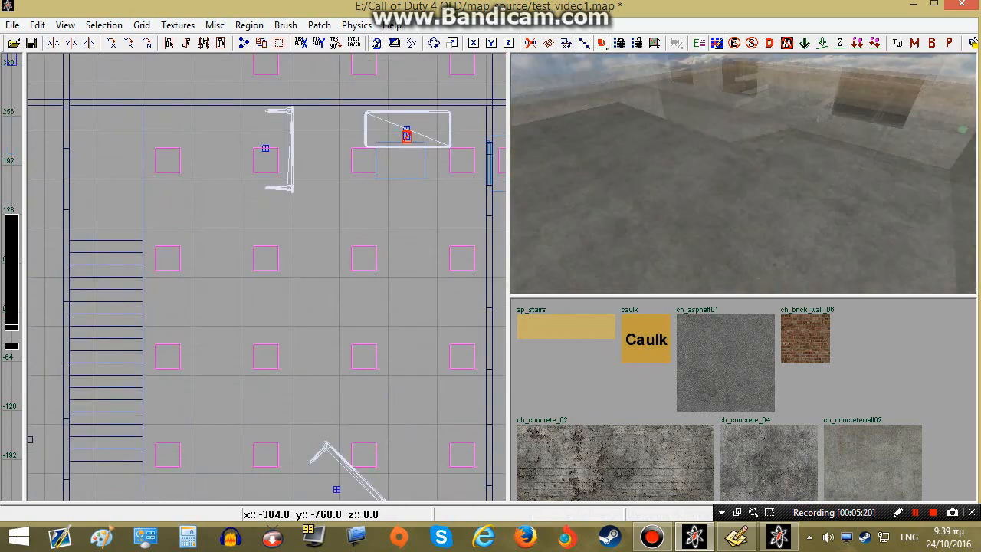
key(ctrl+Tab)
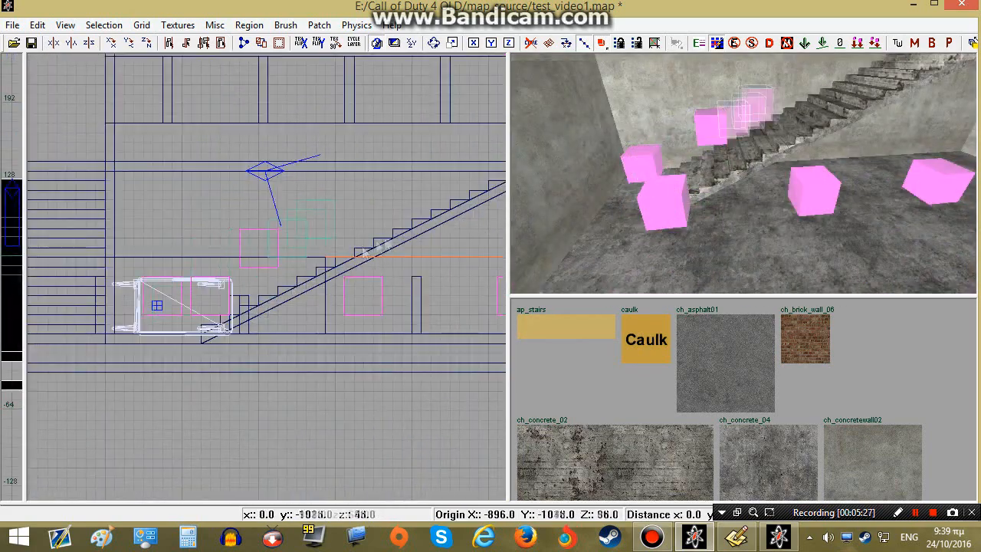
key(ctrl+Tab)
scroll(249, 289, up, 3)
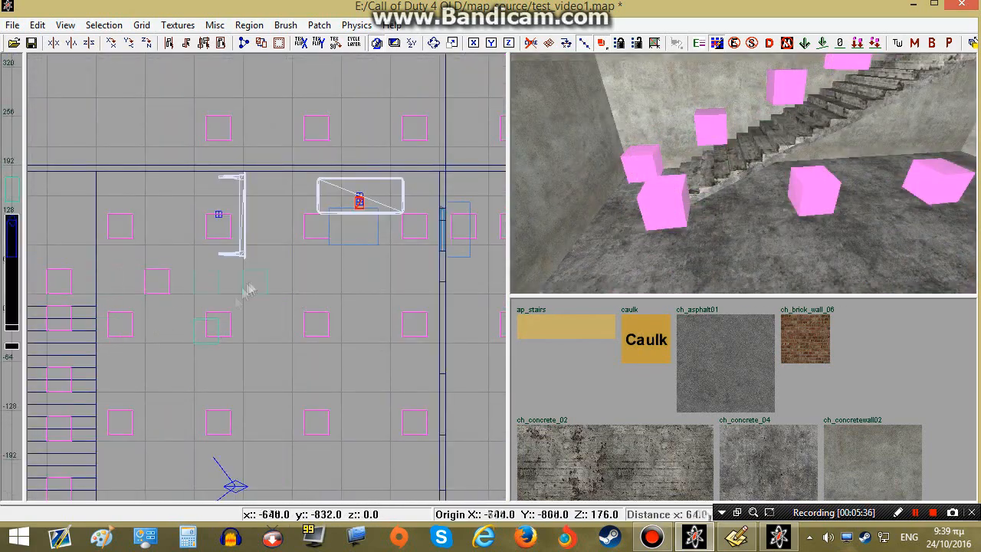
right_drag(325, 387, 223, 339)
scroll(306, 376, down, 2)
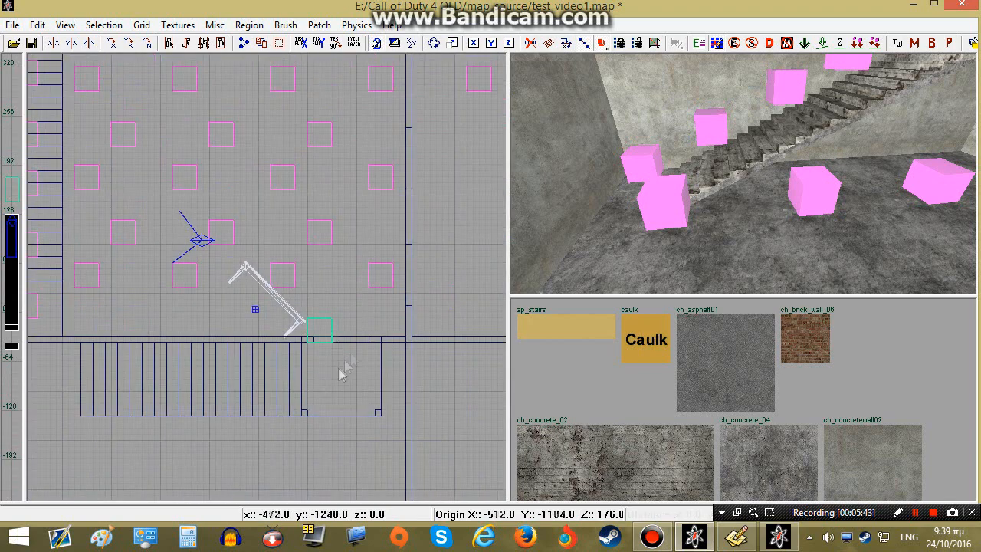
Step pathnodes down the staircase on the building's south side and continue them south along the ground
key(ctrl+Tab)
scroll(306, 307, up, 3)
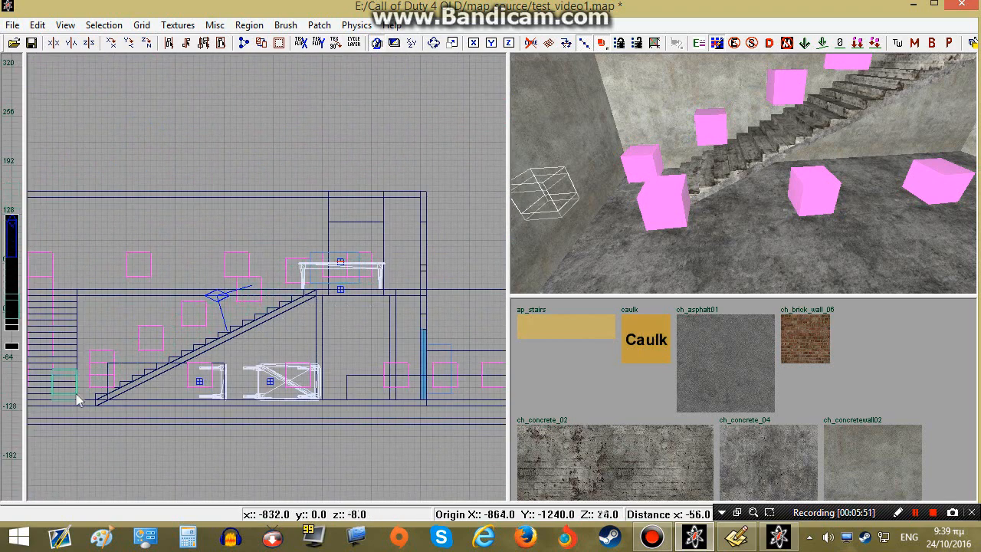
key(ctrl+Tab)
scroll(299, 359, up, 2)
scroll(295, 304, up, 1)
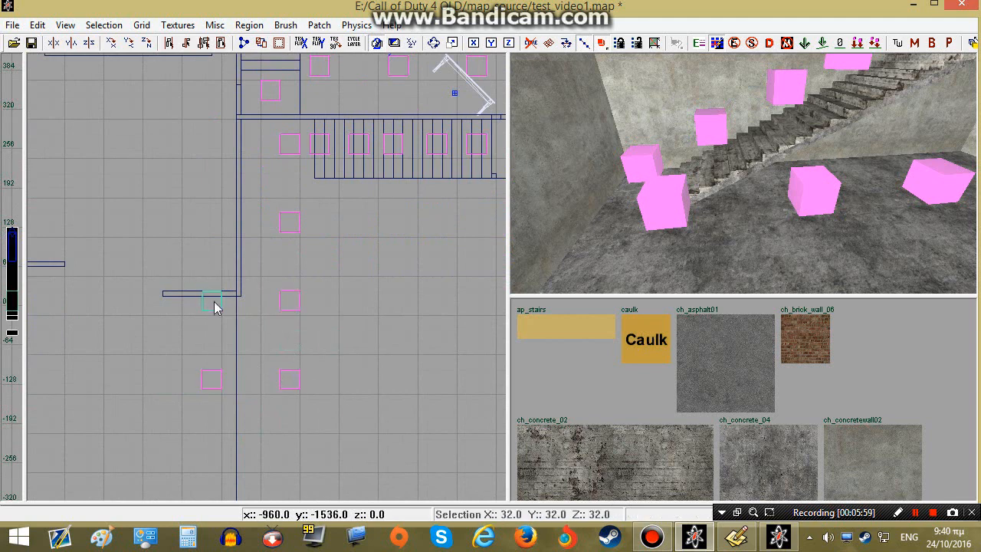
Duplicate the pathnode pair west through the opening south of the short wall
shift+click(211, 380)
key(space)
drag(211, 379, 320, 349)
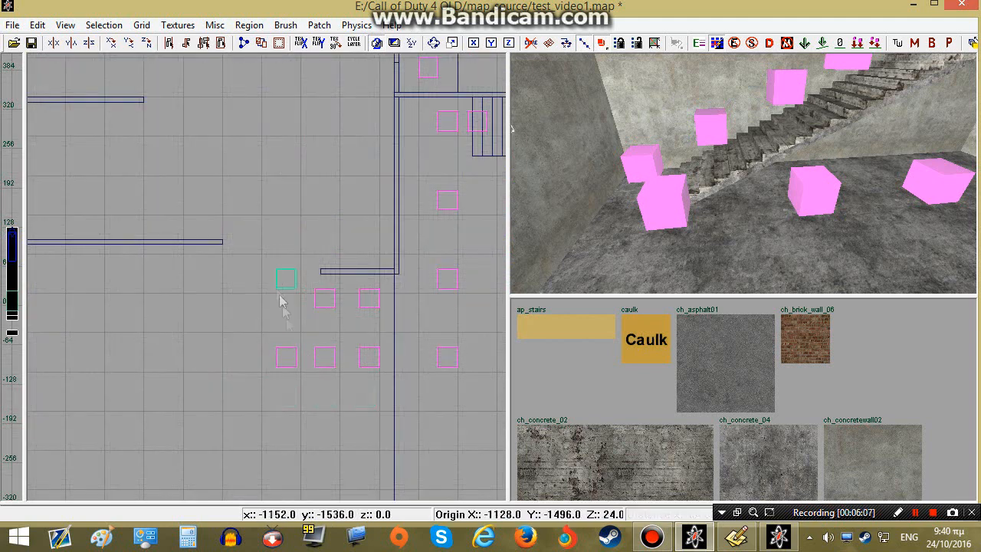
Duplicate groups of pathnodes west and north until the grid fills the western yard, and clear the selection
scroll(280, 301, down, 2)
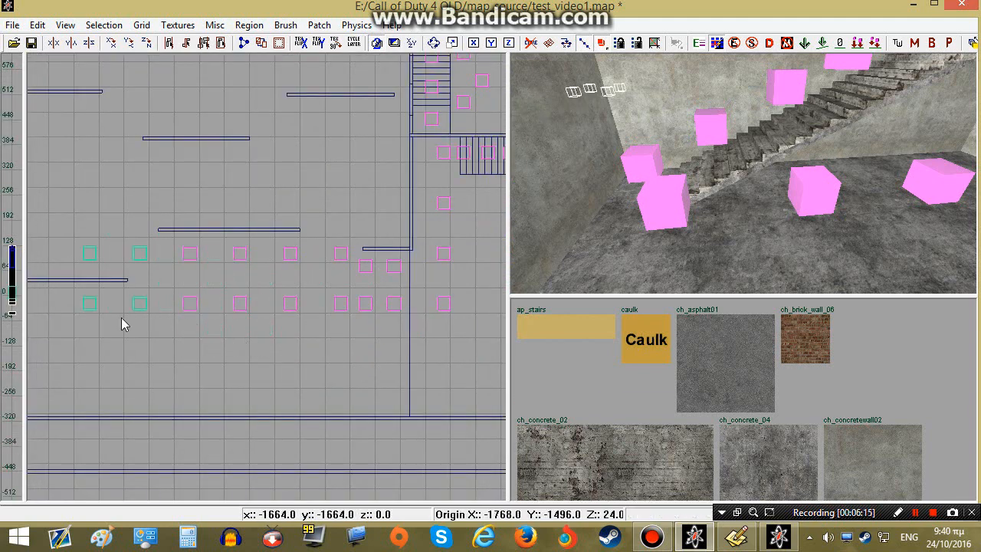
drag(121, 324, 136, 249)
mouse_move(283, 249)
mouse_down()
mouse_move(317, 175)
mouse_move(162, 201)
mouse_move(160, 220)
mouse_up()
drag(418, 221, 388, 211)
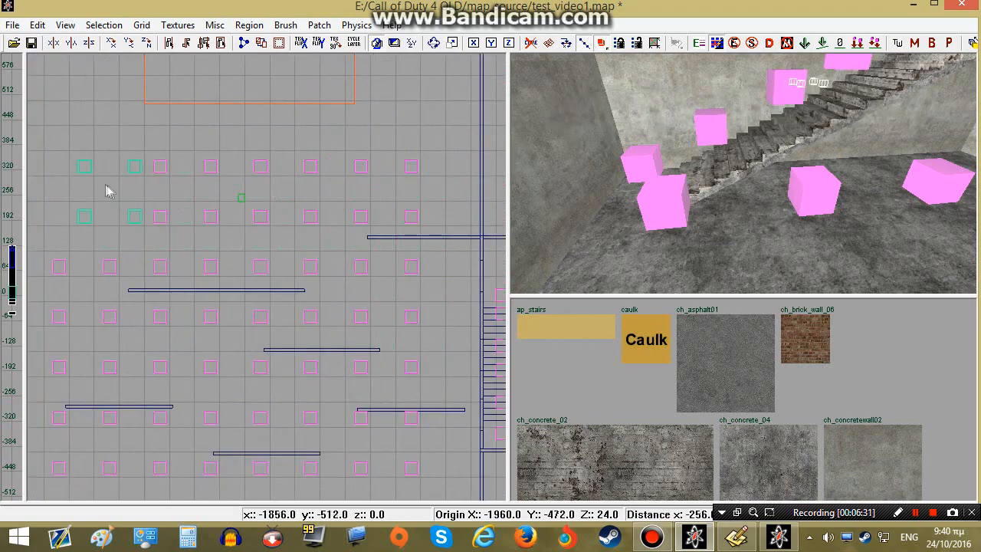
key(space)
mouse_move(106, 185)
mouse_down()
mouse_move(197, 237)
mouse_move(398, 236)
mouse_up()
mouse_move(384, 337)
right_down()
mouse_move(354, 268)
mouse_move(308, 307)
right_up()
key(Escape)
Move the pathnode touching the end of a low wall in the western yard clear of that wall
scroll(308, 306, up, 3)
shift+click(270, 285)
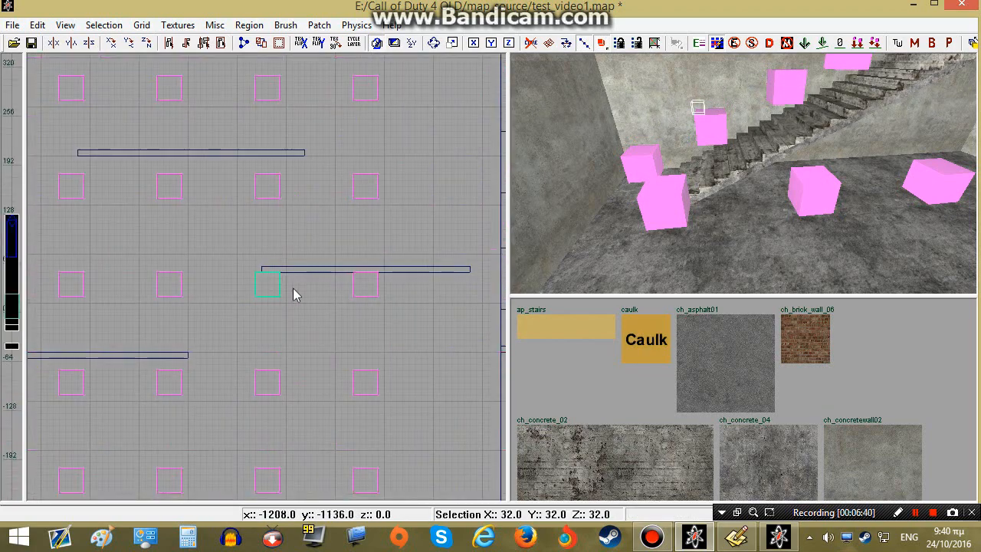
key(Escape)
Reduce the four crowded pathnodes in the opening below the short wall to two and spread them across the gap
scroll(377, 341, down, 3)
right_drag(377, 340, 285, 321)
scroll(285, 321, up, 2)
shift+click(307, 356)
shift+click(264, 361)
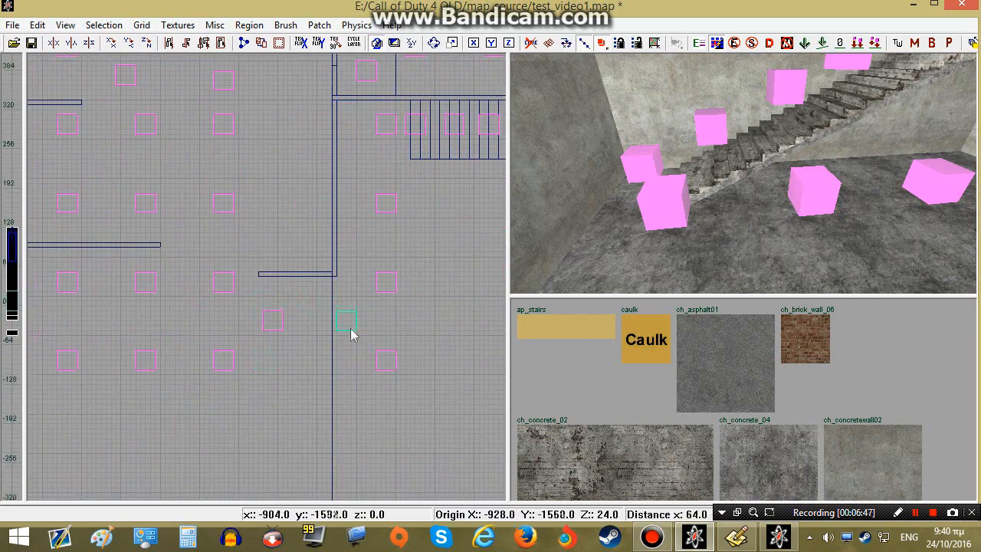
scroll(351, 335, down, 4)
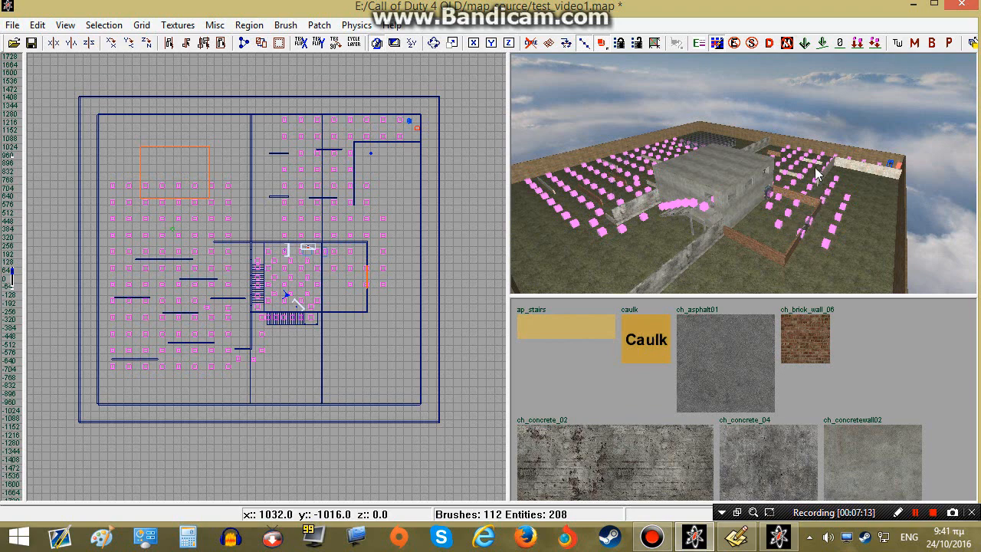
Duplicate a pathnode north of the building's northeast corner and place the copy directly over the original
mouse_move(750, 199)
right_down()
mouse_move(717, 173)
mouse_move(694, 172)
mouse_move(720, 176)
mouse_move(694, 181)
mouse_move(702, 183)
mouse_move(721, 172)
mouse_move(710, 188)
mouse_move(725, 180)
mouse_move(709, 175)
mouse_move(732, 173)
mouse_move(725, 184)
mouse_move(743, 175)
mouse_move(742, 203)
right_up()
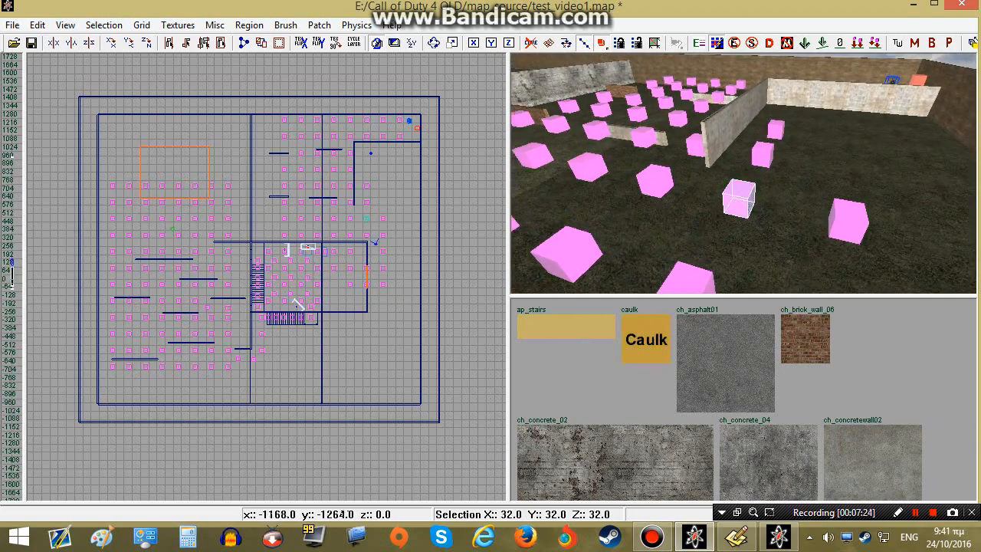
scroll(299, 305, up, 10)
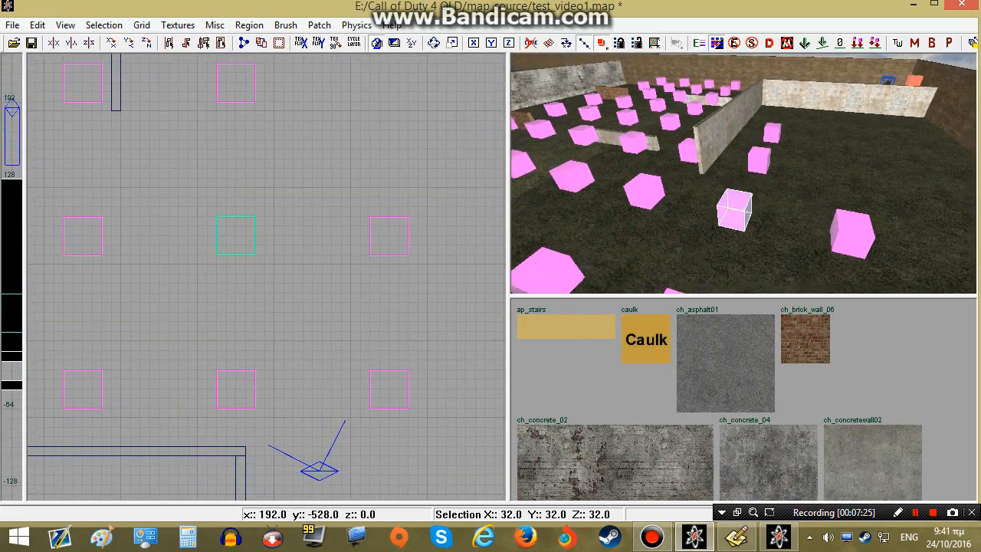
right_drag(664, 259, 661, 241)
scroll(257, 253, up, 2)
key(space)
mouse_move(235, 250)
mouse_down()
mouse_move(288, 239)
mouse_move(223, 236)
mouse_up()
right_drag(677, 226, 679, 203)
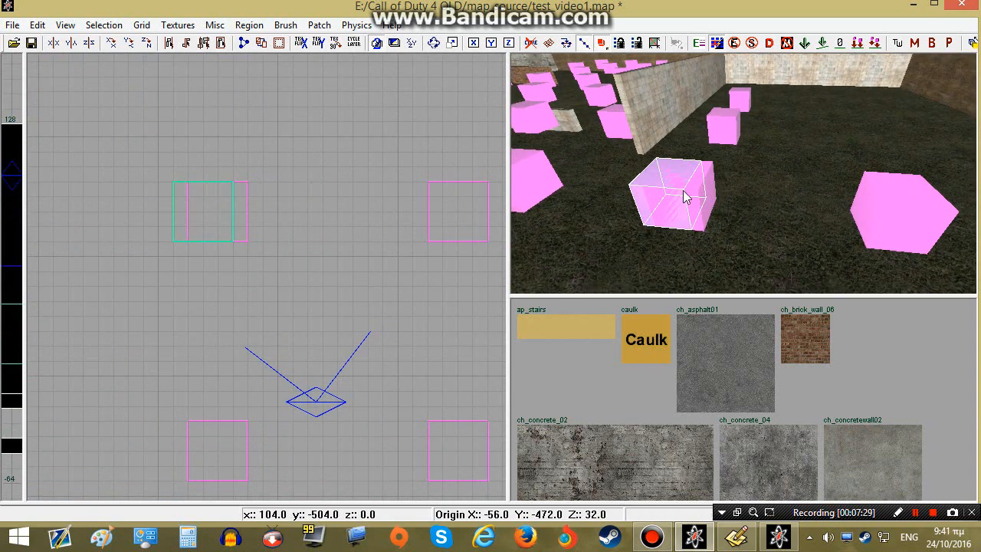
drag(686, 197, 693, 200)
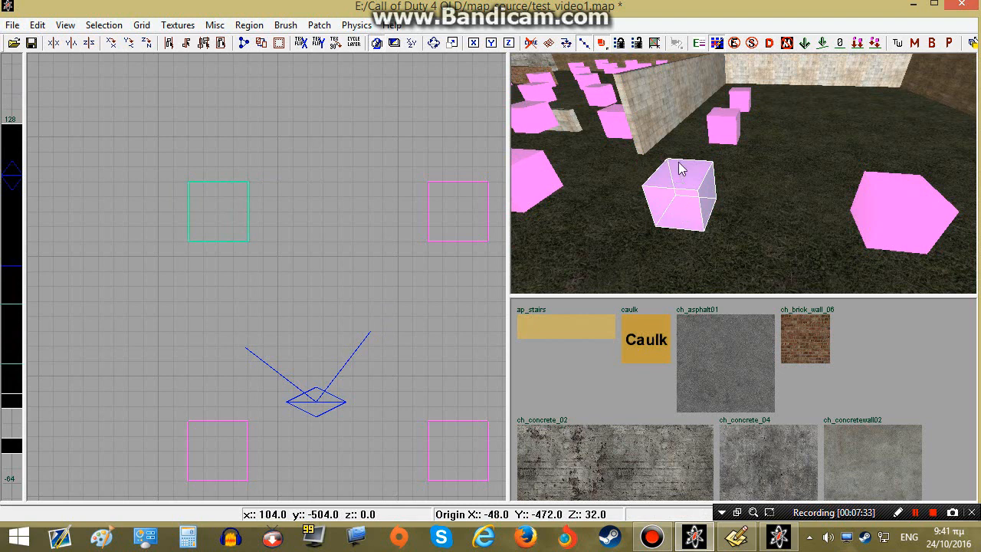
mouse_move(695, 167)
right_down()
mouse_move(694, 146)
mouse_move(694, 167)
right_up()
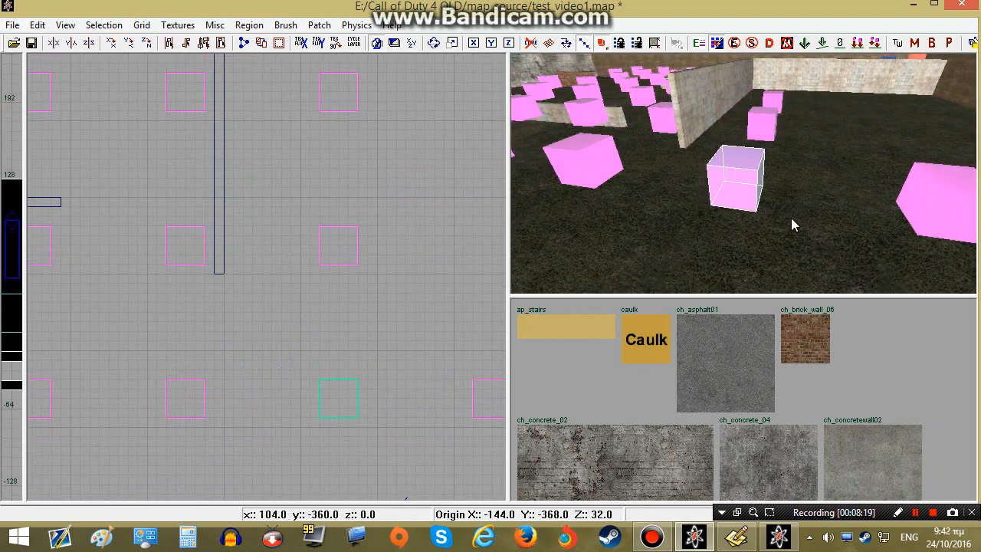
Try moving the pathnode into the southern end of the inner wall
mouse_move(328, 349)
mouse_down()
mouse_move(202, 281)
mouse_move(212, 229)
mouse_up()
right_drag(692, 172, 696, 229)
right_drag(716, 159, 729, 164)
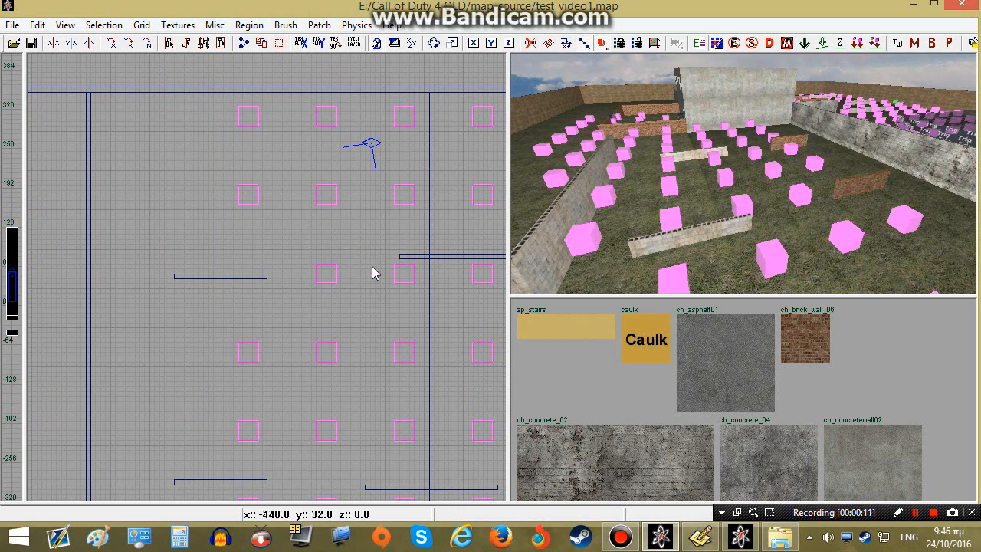
Add a cover stand node in the courtyard, north of the western brick wall
right_click(227, 146)
mouse_move(327, 428)
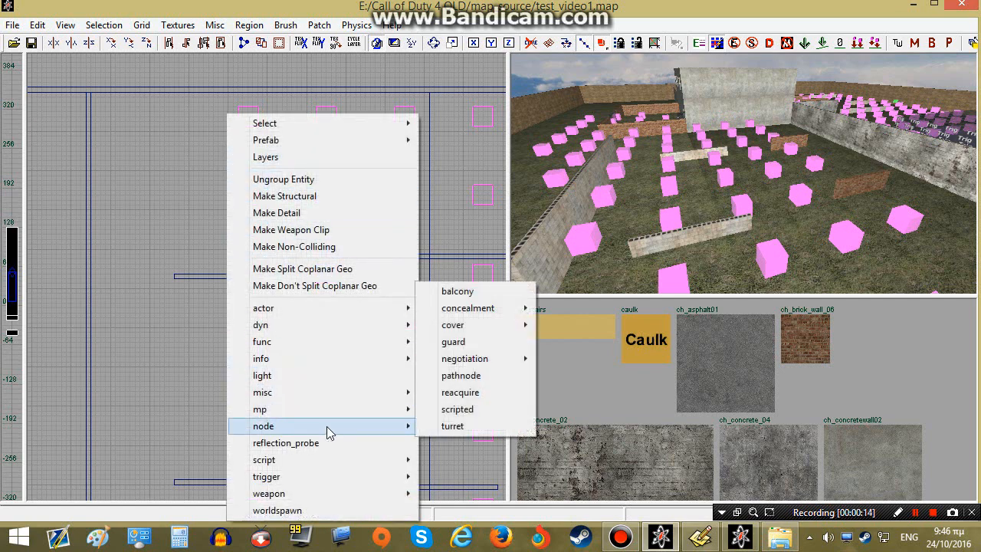
mouse_move(506, 329)
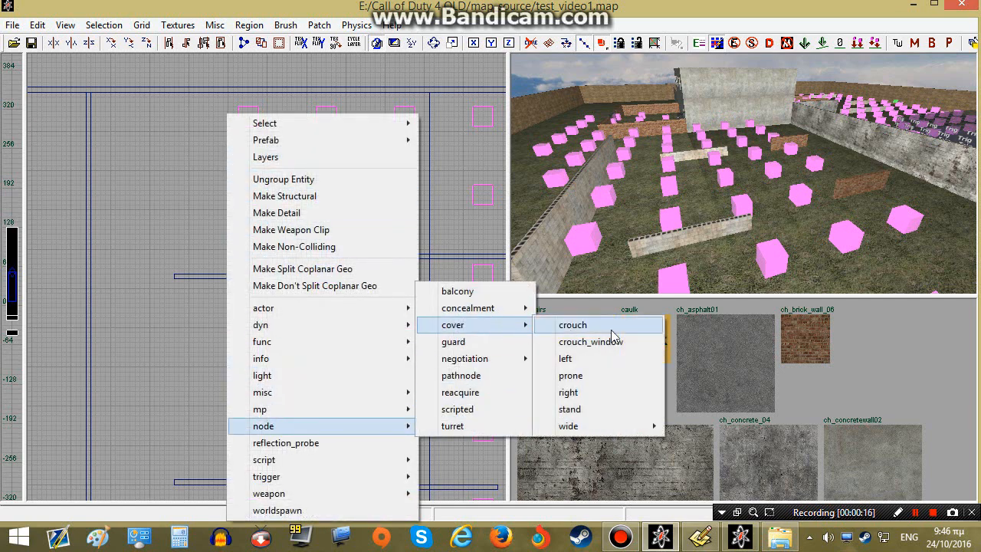
click(595, 414)
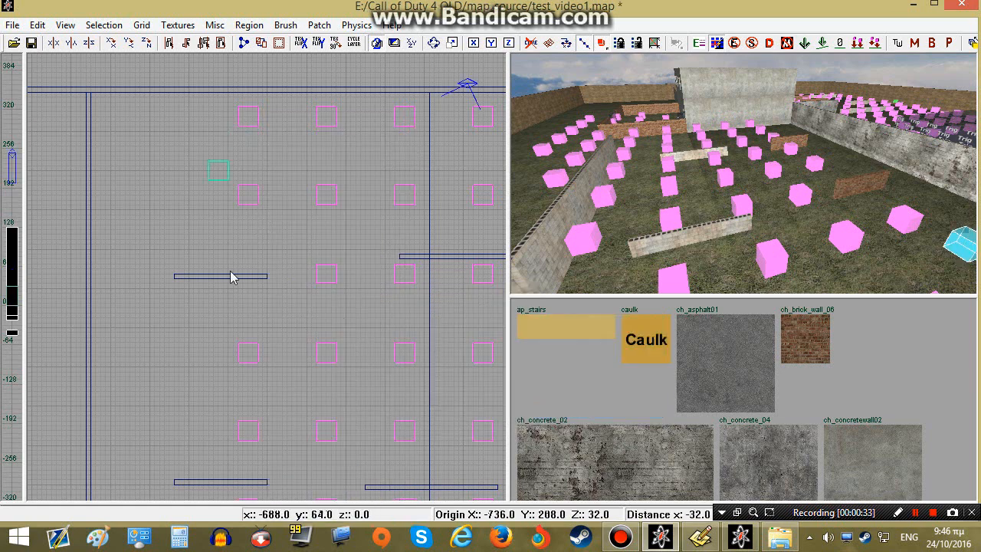
Add a cover crouch node near the western brick wall
right_click(282, 232)
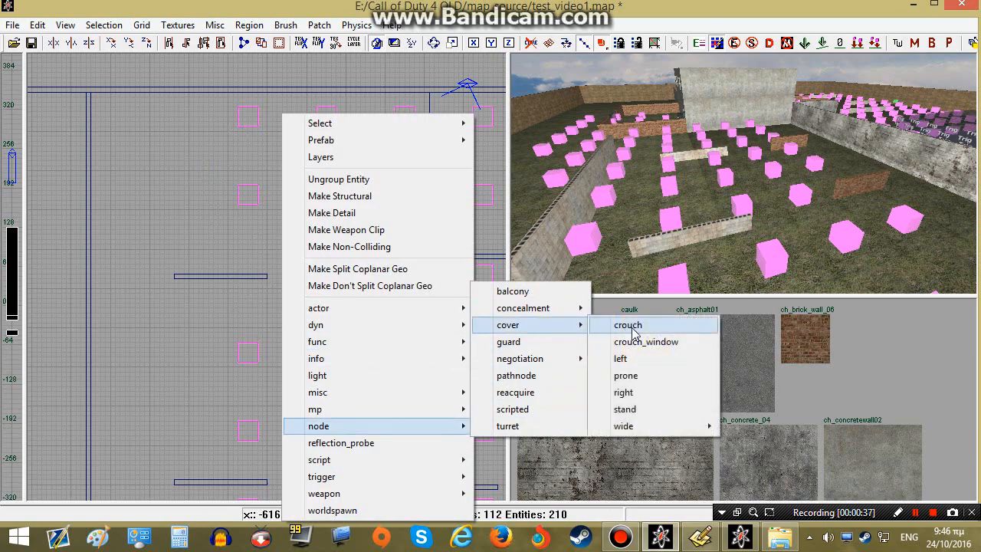
click(633, 328)
drag(352, 195, 327, 207)
key(BackSpace)
Enable ActionNodes in the display filters and close the filter window
key(f)
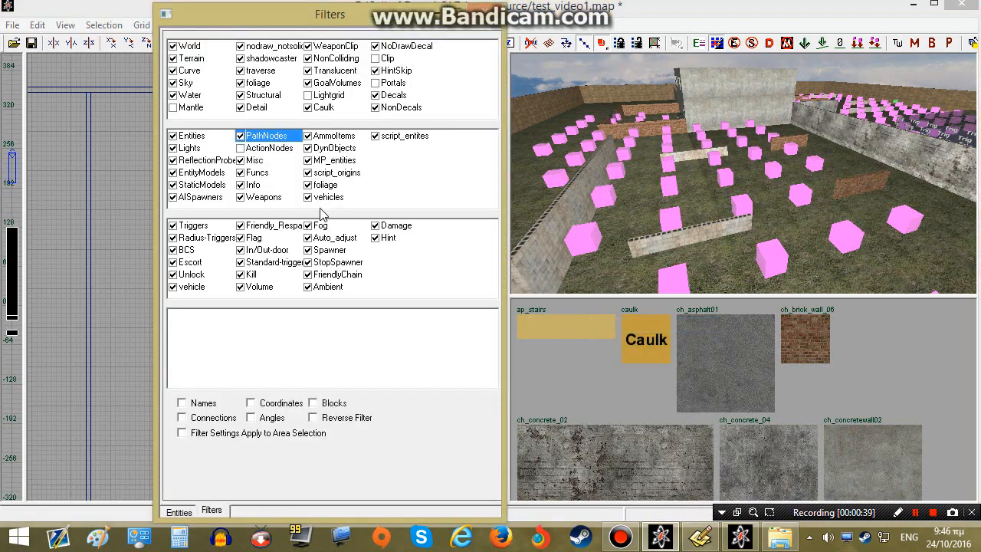
click(260, 152)
right_drag(696, 223, 713, 217)
key(f)
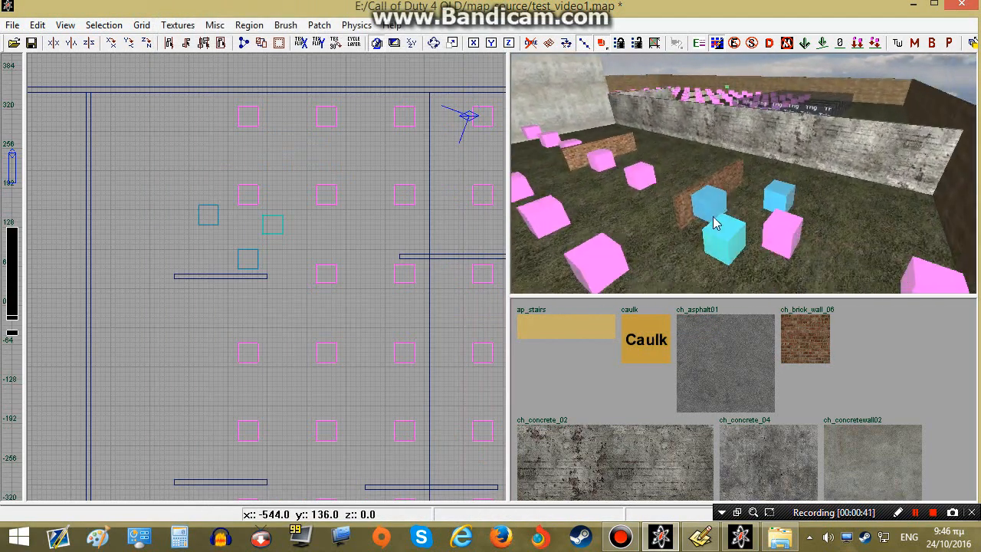
Delete the cover node closest to the western brick wall
shift+click(721, 194)
key(BackSpace)
Move the easternmost cover node to the north side of the next low wall to the east
shift+click(725, 234)
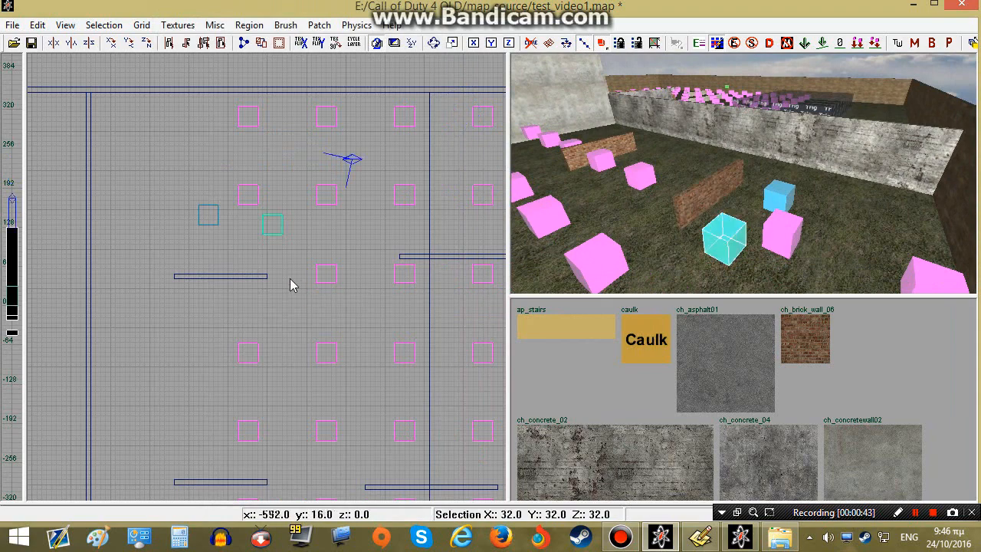
scroll(290, 279, down, 1)
drag(209, 256, 267, 241)
right_drag(794, 179, 789, 182)
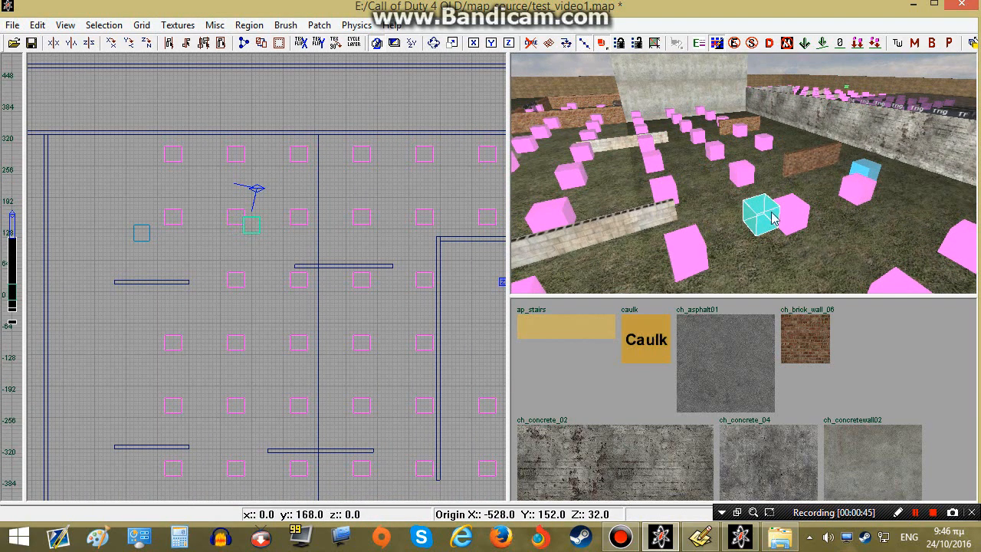
key(n)
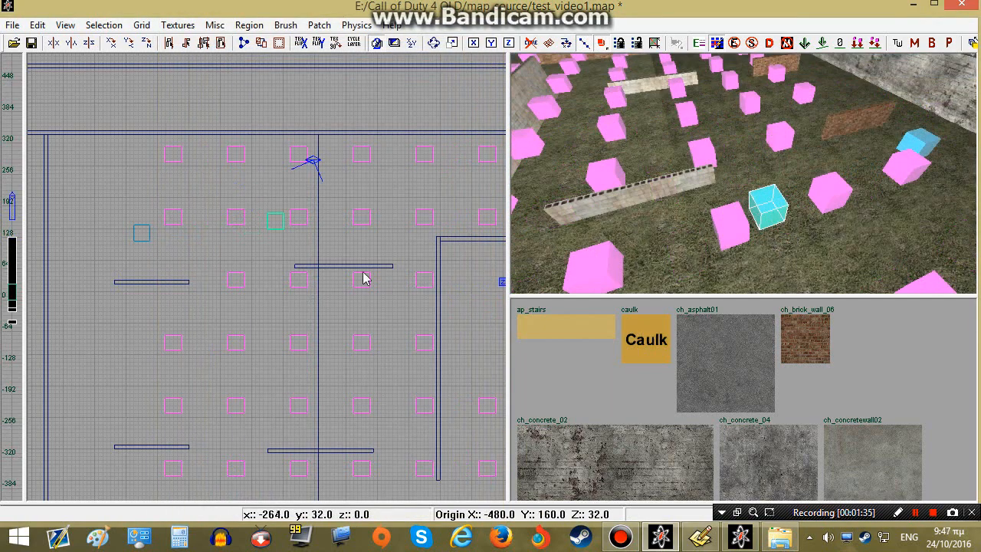
scroll(313, 234, up, 3)
drag(313, 235, 392, 289)
key(r)
Position the western cover node against the north side of its brick wall, facing the wall, and save the map
right_drag(611, 222, 781, 140)
key(Escape)
key(Escape)
shift+click(774, 155)
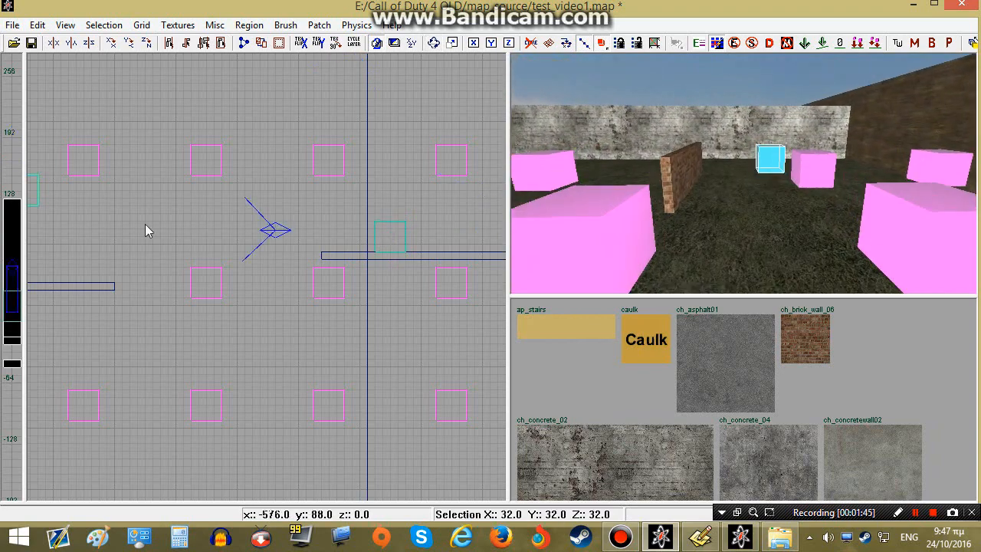
scroll(142, 224, down, 1)
right_drag(138, 224, 186, 215)
scroll(187, 215, up, 1)
key(r)
drag(211, 201, 298, 279)
middle_click(325, 242)
mouse_move(744, 174)
right_down()
mouse_move(741, 214)
mouse_move(725, 238)
mouse_move(755, 230)
mouse_move(743, 207)
mouse_move(740, 230)
mouse_move(733, 204)
mouse_move(729, 224)
right_up()
key(ctrl+s)
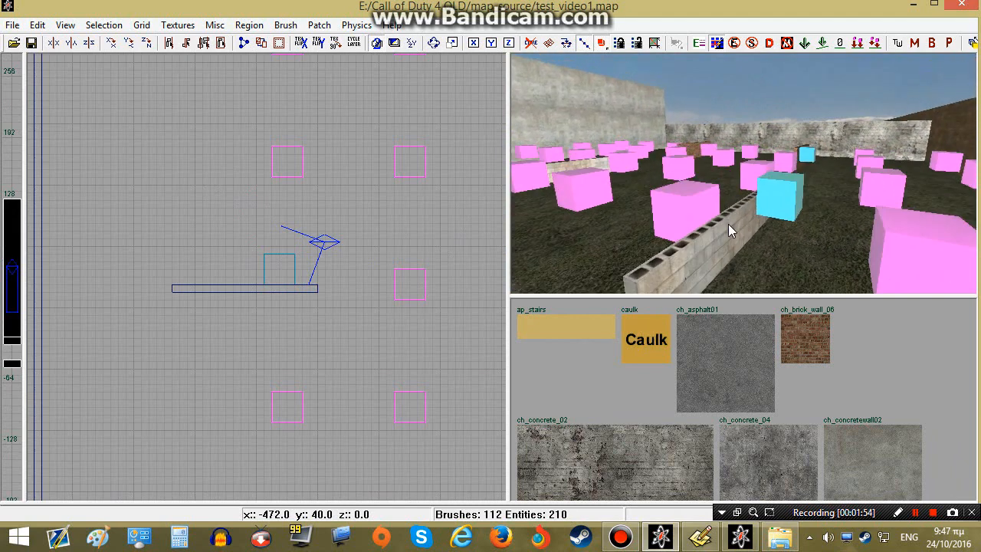
Compare the heights of the low block wall and the low brick wall in the side view
shift+click(728, 224)
right_drag(788, 174, 798, 162)
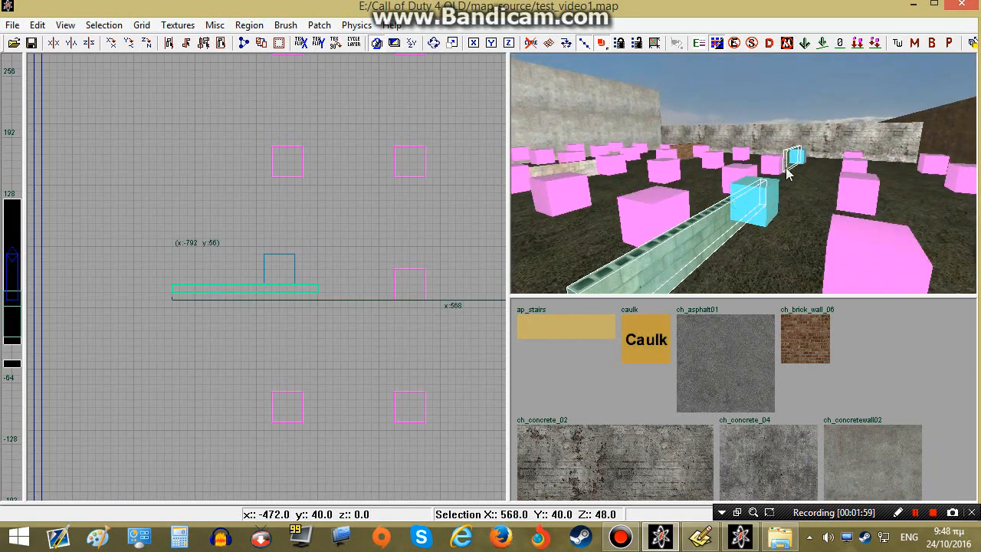
key(Escape)
shift+click(665, 251)
key(ctrl+Tab)
key(ctrl+Tab)
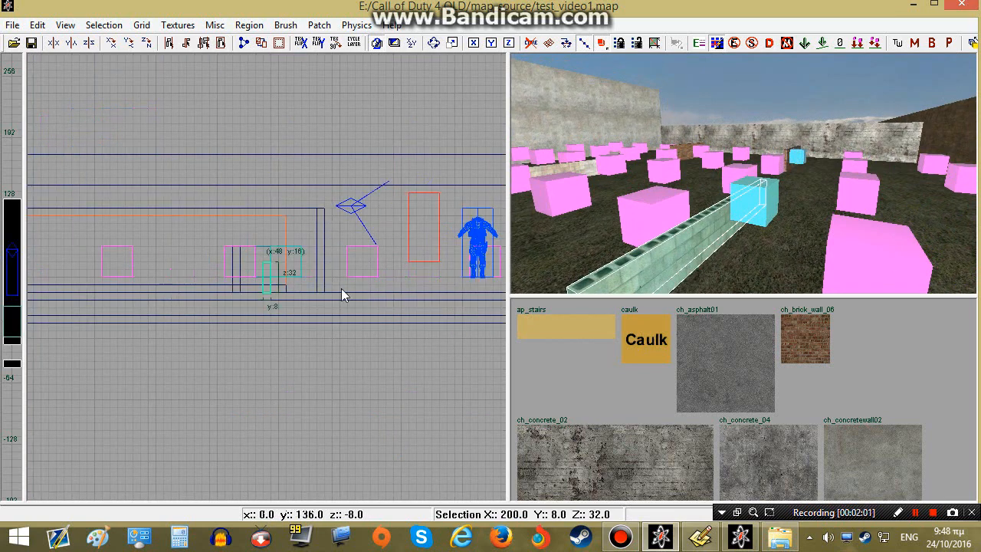
key(Escape)
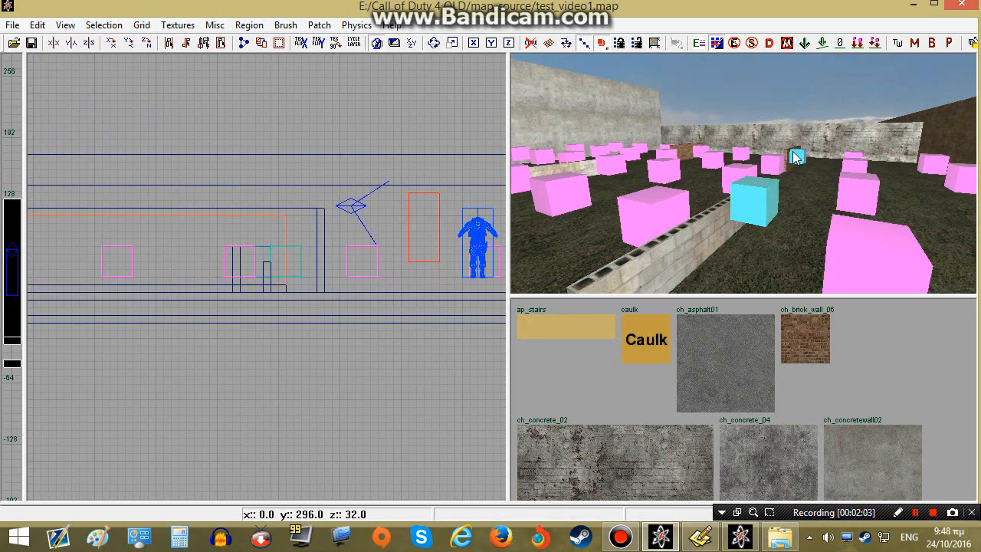
shift+click(239, 279)
scroll(250, 270, up, 3)
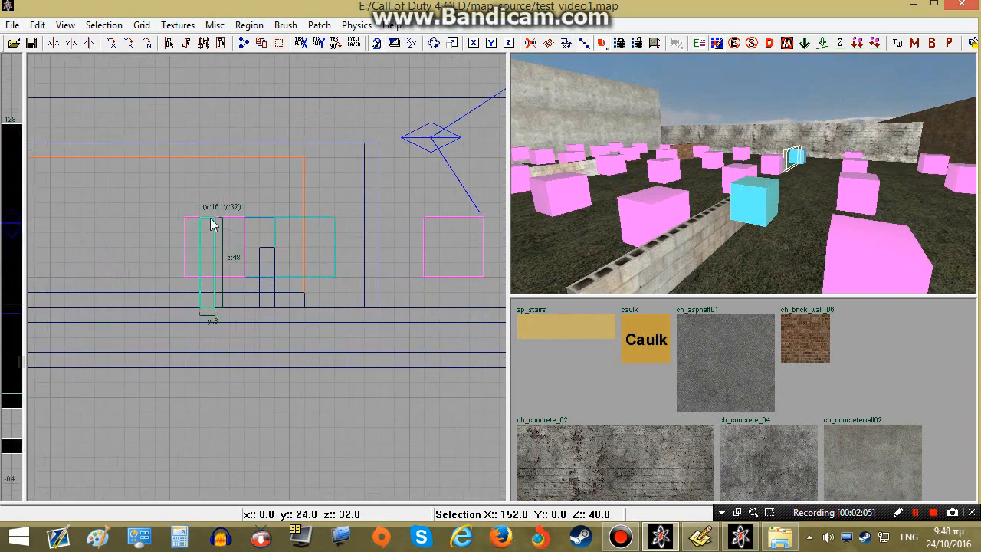
key(Escape)
Examine which way the cover nodes at the brick wall and the block wall are facing
mouse_move(743, 197)
right_down()
mouse_move(743, 210)
mouse_move(700, 213)
right_up()
shift+click(752, 204)
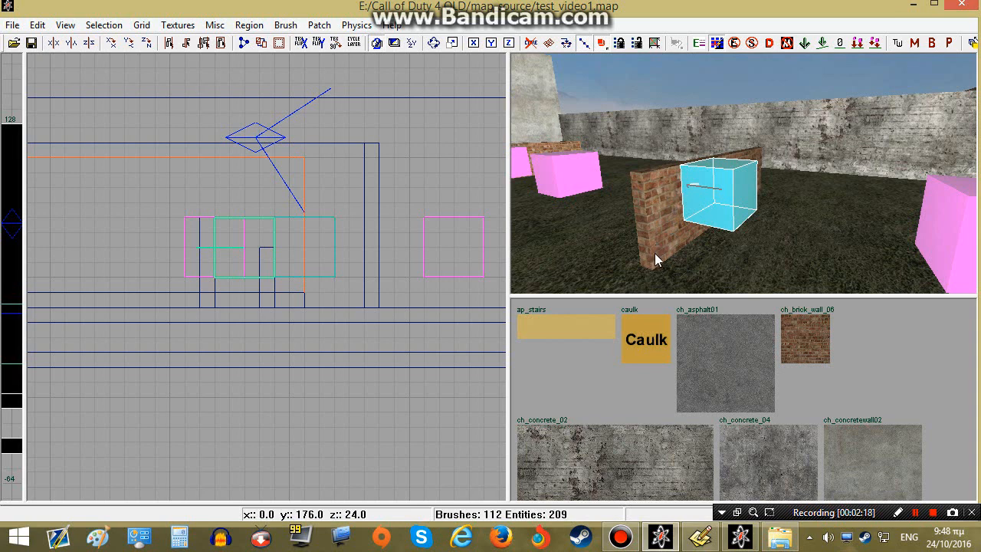
right_drag(657, 200, 661, 191)
key(Escape)
shift+click(661, 190)
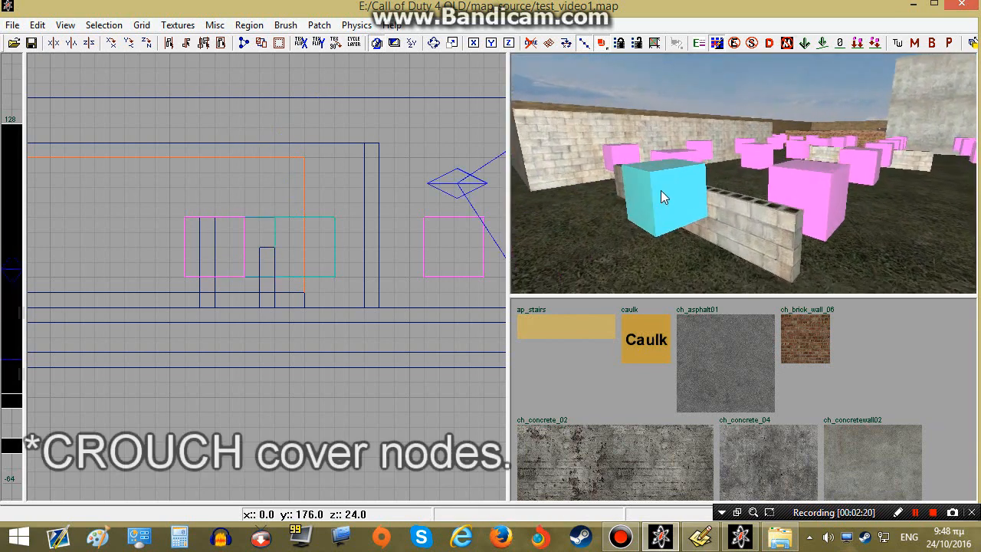
Examine the block wall, the brick wall and their cover nodes again, checking how high each wall stands against its node
key(Escape)
shift+click(717, 216)
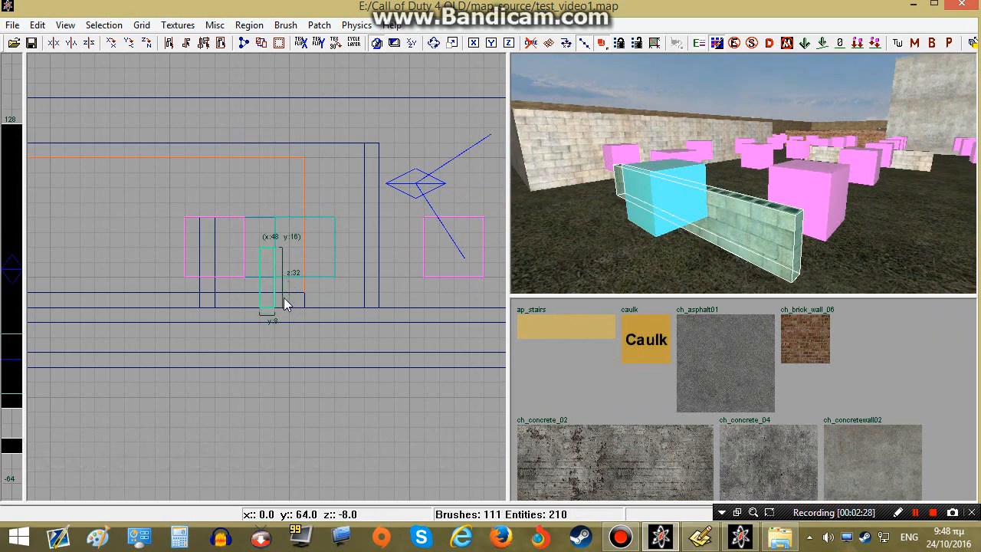
key(Escape)
mouse_move(651, 201)
right_down()
mouse_move(656, 190)
mouse_move(609, 233)
right_up()
shift+click(609, 233)
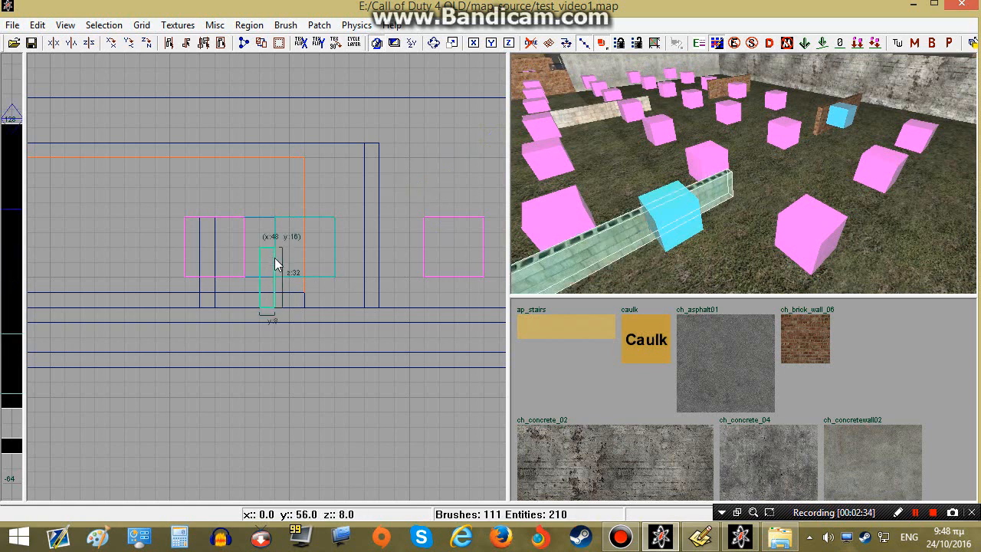
key(Escape)
shift+click(680, 222)
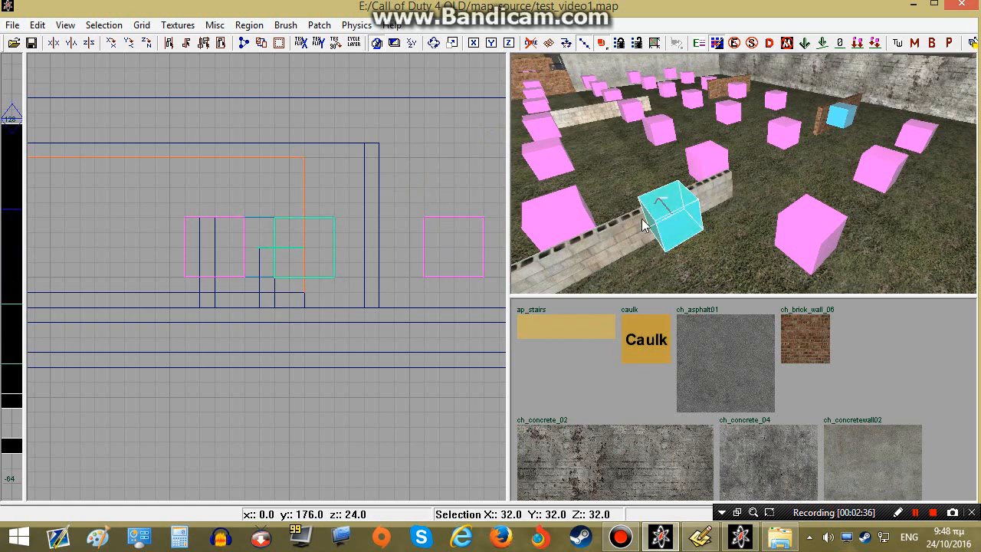
right_drag(699, 221, 702, 214)
key(Escape)
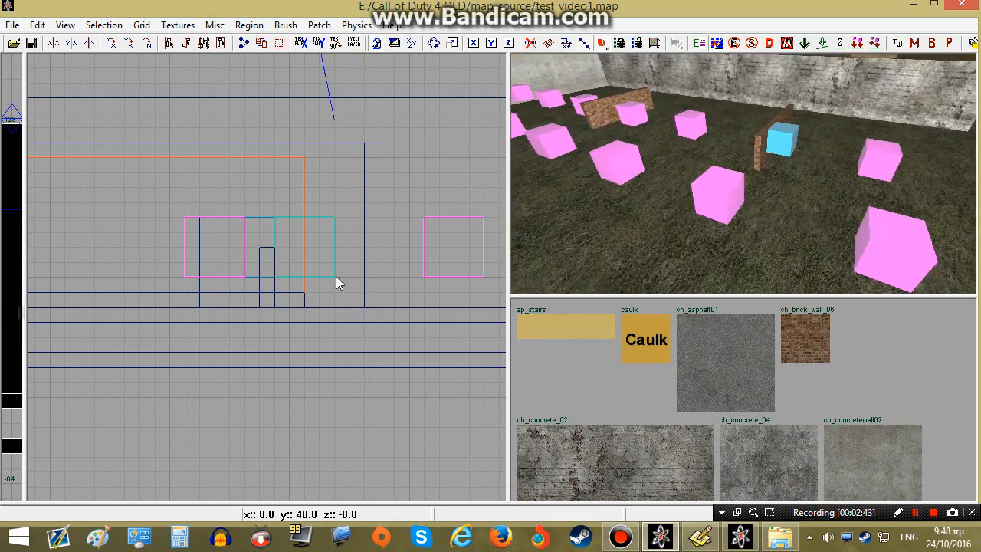
shift+click(759, 153)
key(Escape)
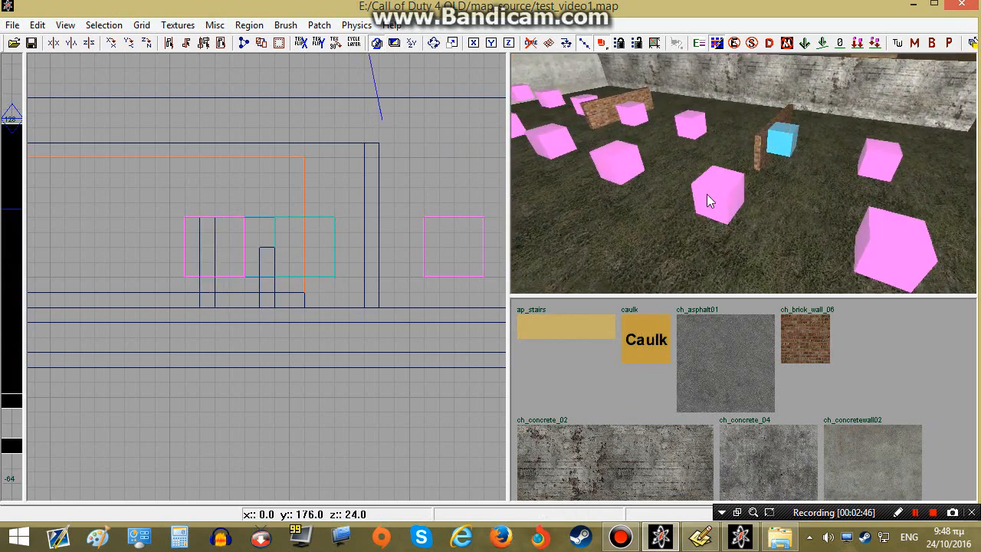
shift+click(774, 146)
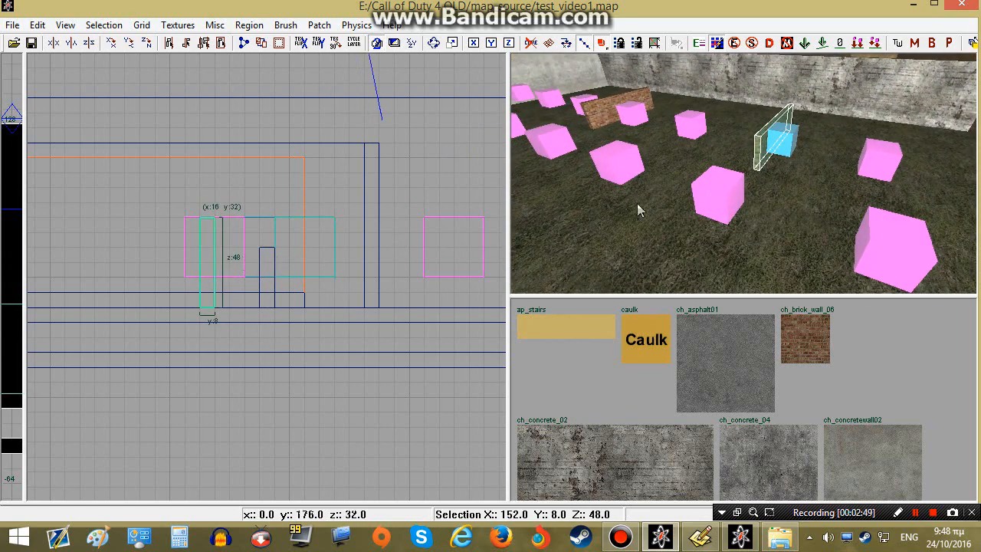
key(Escape)
shift+click(792, 136)
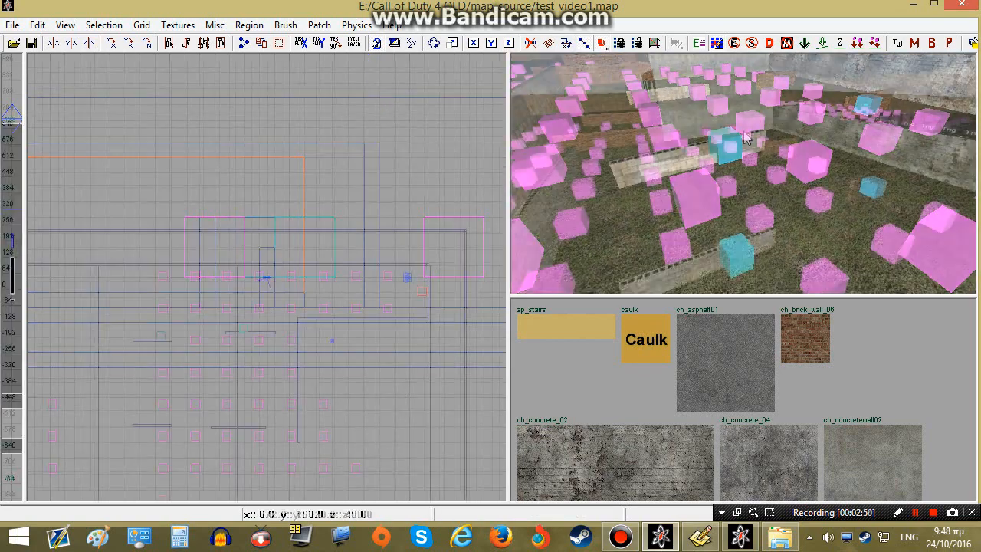
Add a cover right node north of the block enclosure's northwest corner, between the pathnodes
right_drag(743, 201, 759, 184)
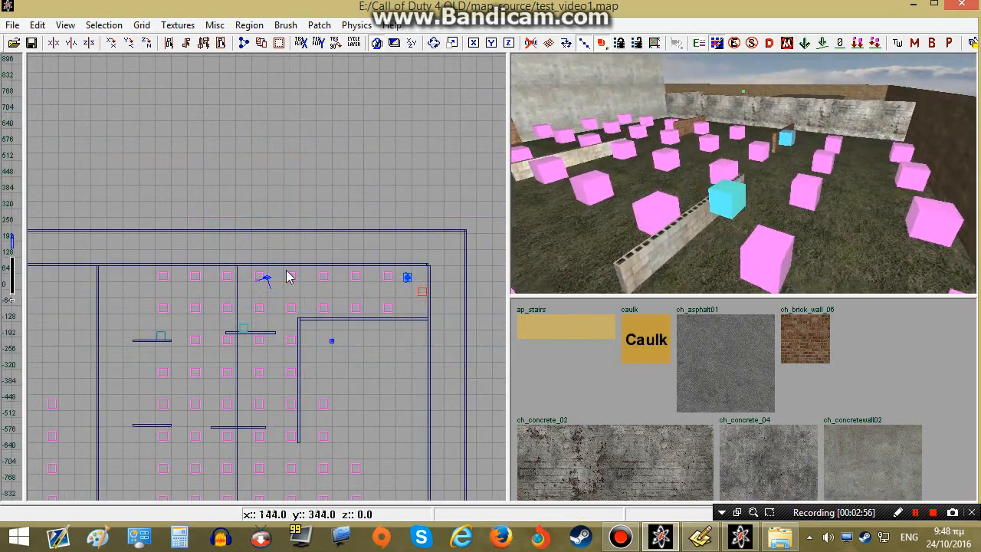
right_drag(164, 286, 145, 211)
scroll(247, 278, up, 4)
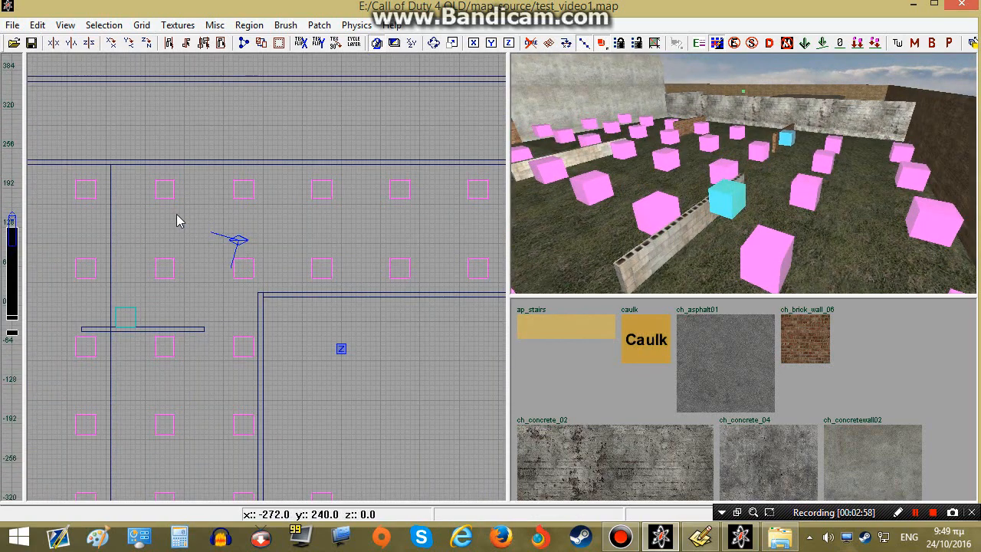
right_click(180, 220)
mouse_move(253, 432)
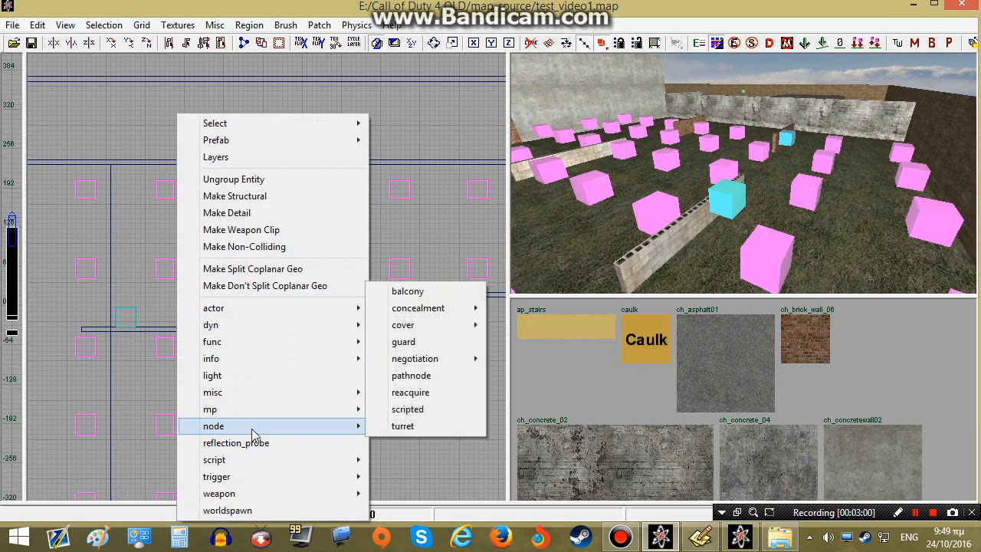
mouse_move(429, 330)
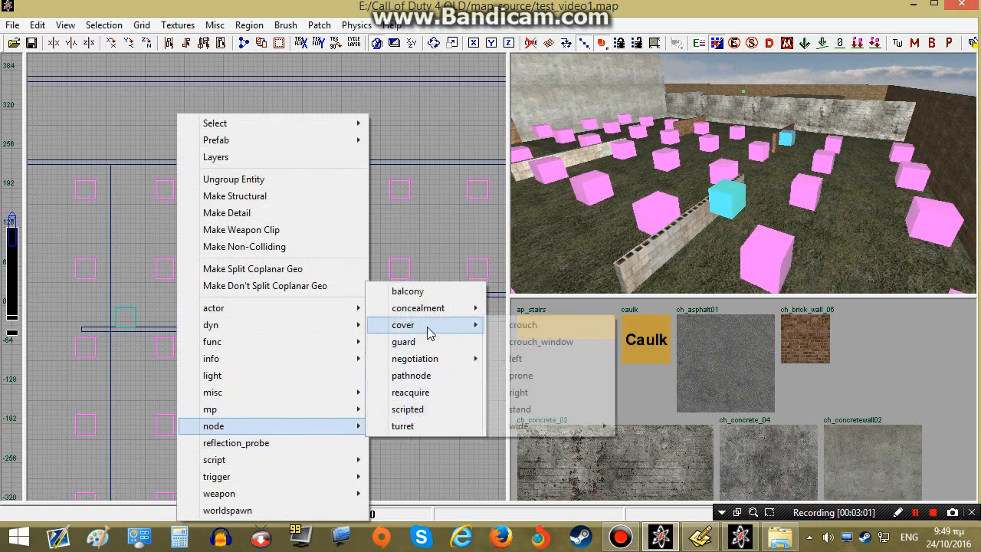
click(536, 392)
scroll(263, 234, up, 2)
drag(383, 309, 399, 324)
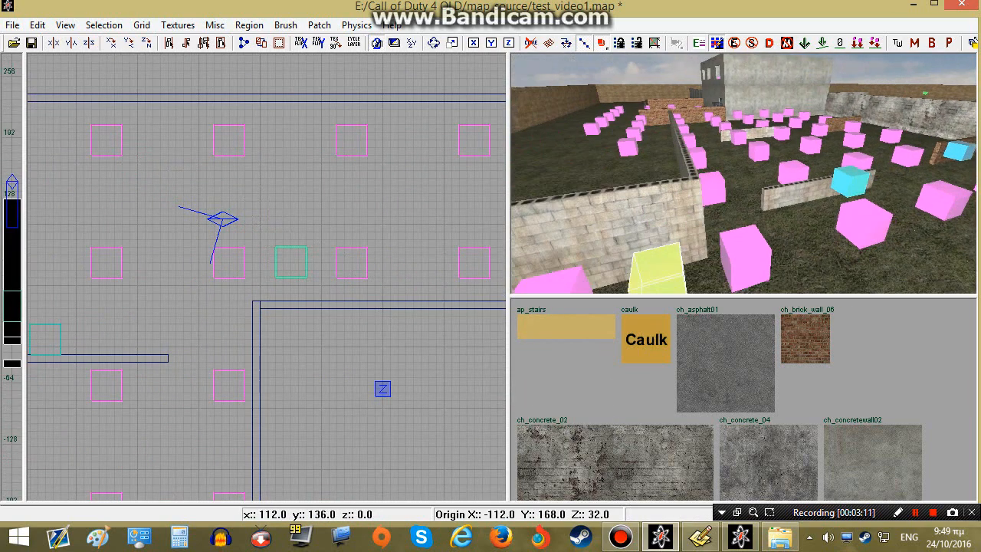
Move the cover right node against the block enclosure's northwest corner and rotate it -90 degrees about Z to face south
key(Up)
key(Up)
key(Up)
key(Left)
key(Left)
key(Down)
key(Down)
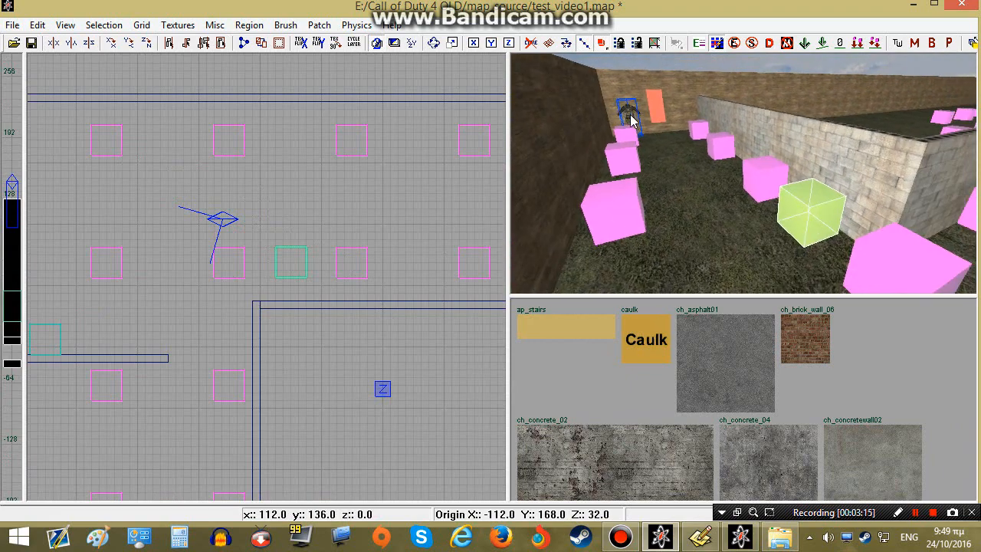
key(Right)
key(Right)
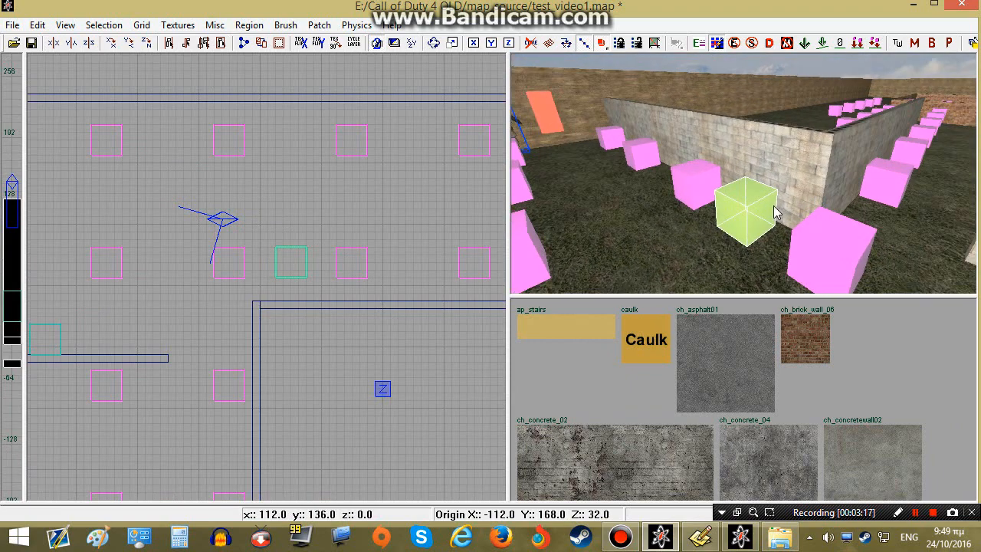
scroll(318, 268, up, 2)
drag(317, 267, 271, 313)
key(Up)
key(Up)
key(Right)
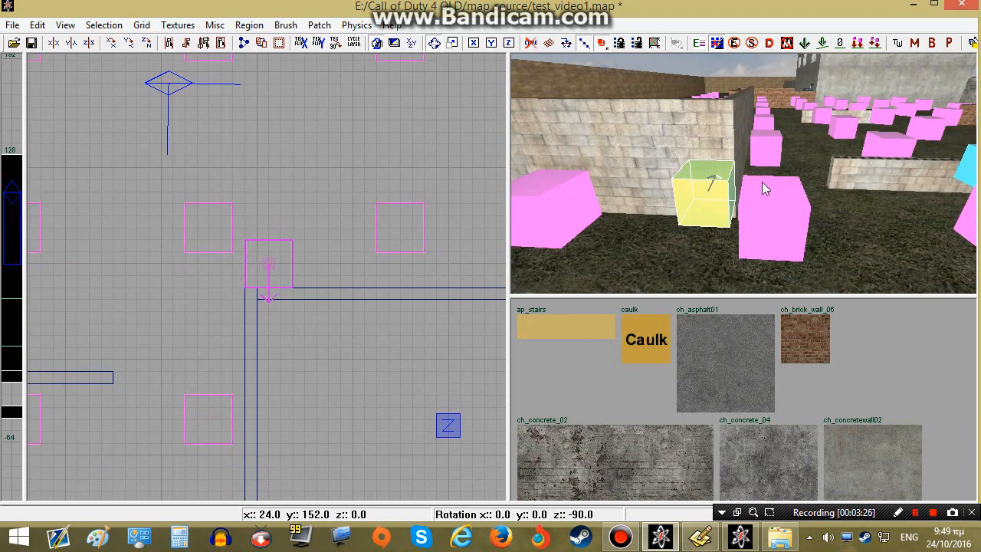
right_drag(751, 175, 842, 133)
key(Escape)
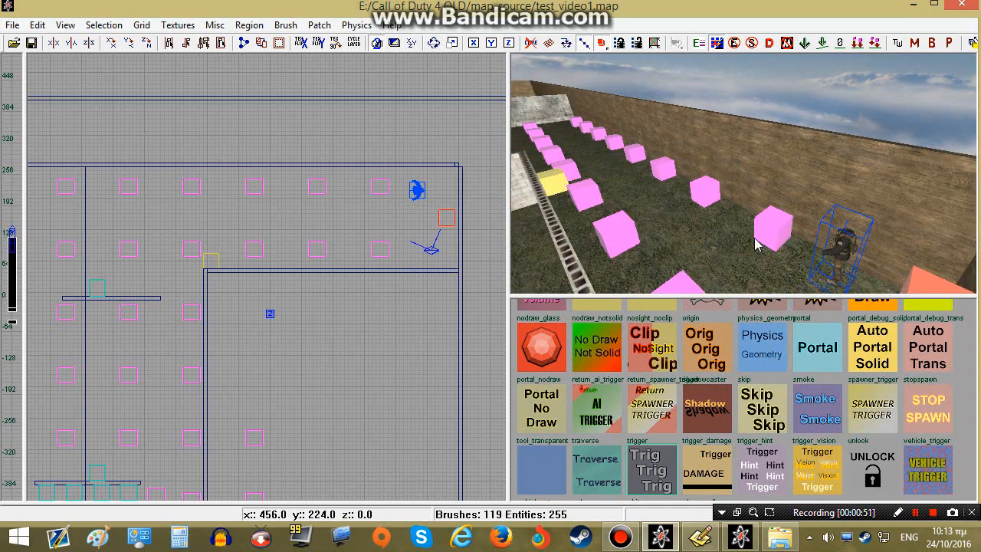
Give the friendly soldier entity the key script_forcecolor with the value g
right_drag(713, 215, 755, 221)
shift+click(762, 203)
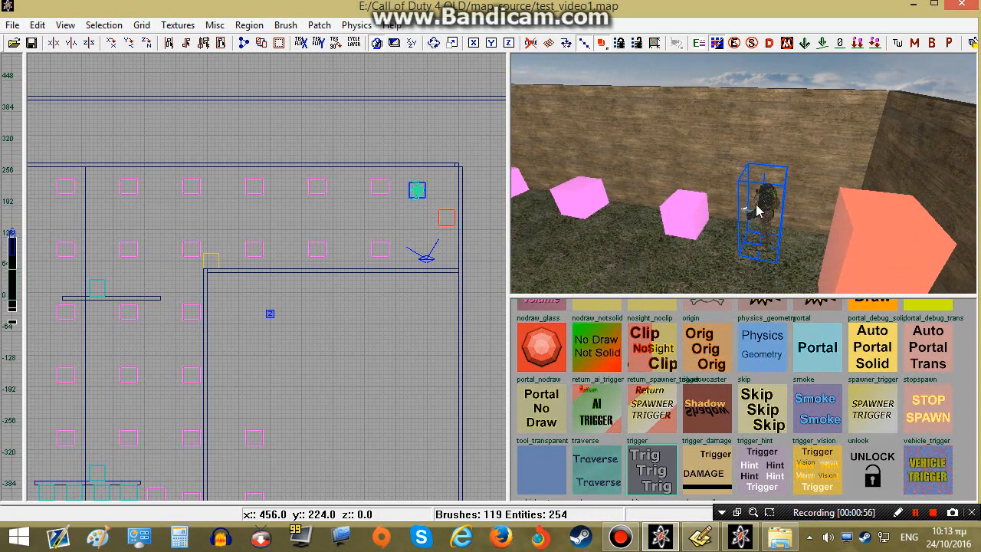
key(n)
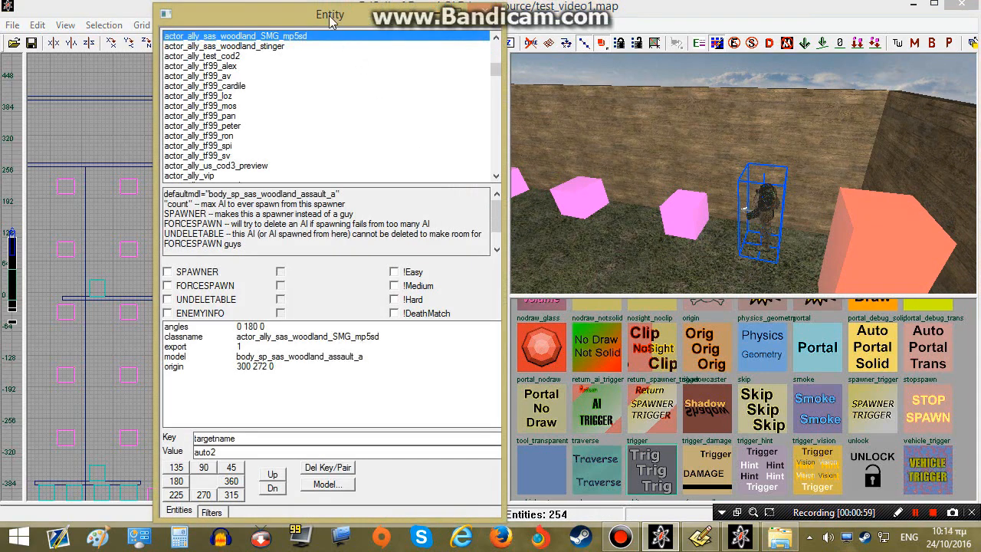
drag(331, 21, 323, 18)
double_click(239, 435)
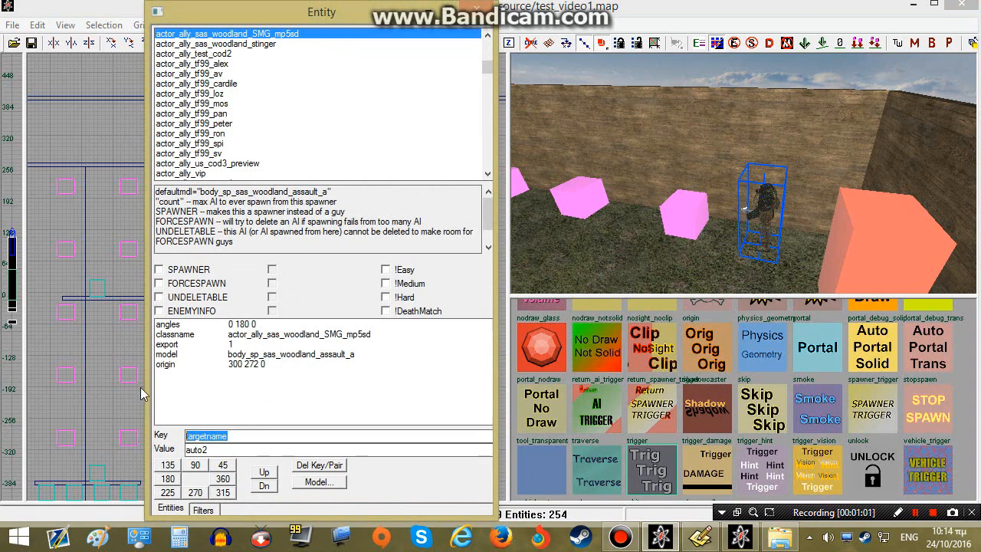
text(script_f)
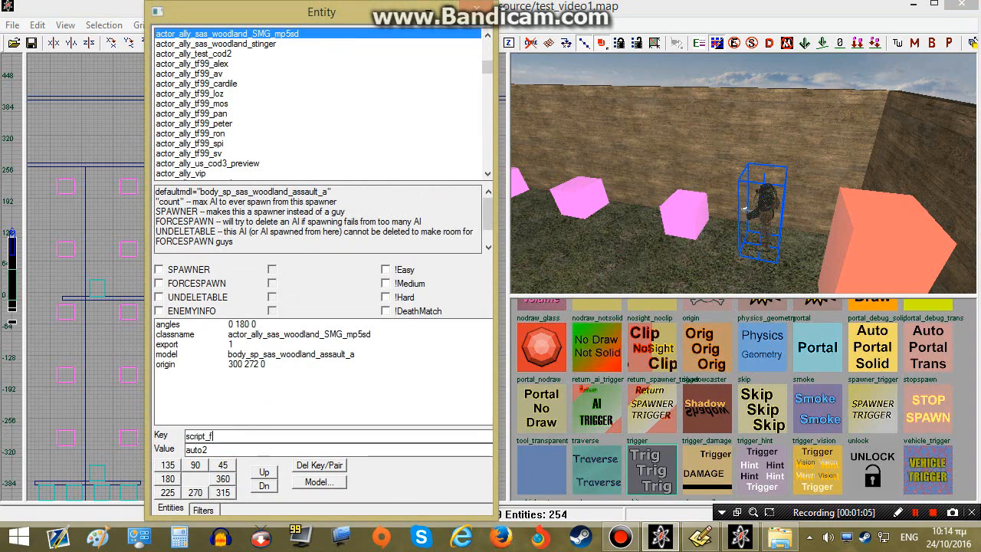
text(orcecolor)
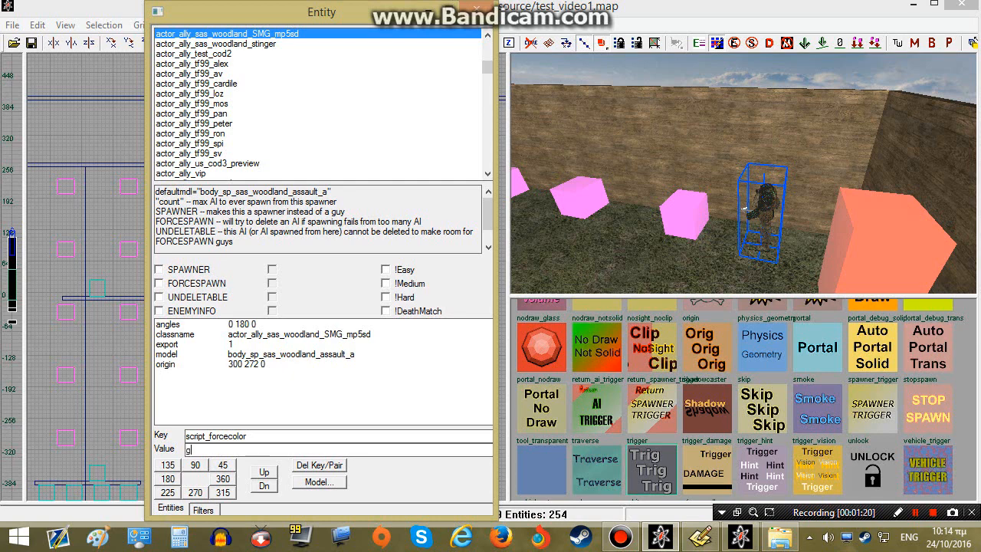
key(Return)
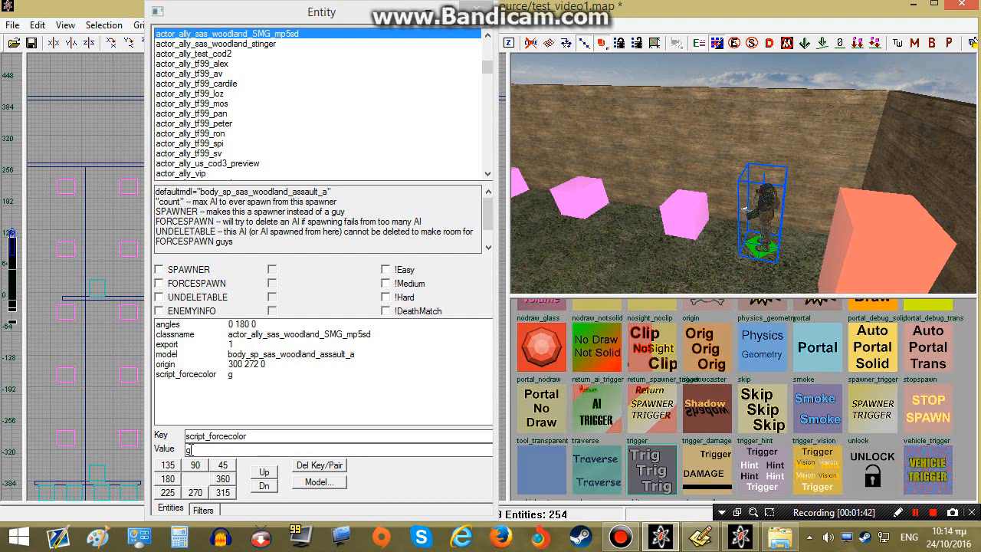
key(Escape)
Add a 40 by 40 unit trigger beside the northern wall, among the upper row of pathnodes
right_drag(654, 207, 655, 243)
right_drag(756, 226, 771, 172)
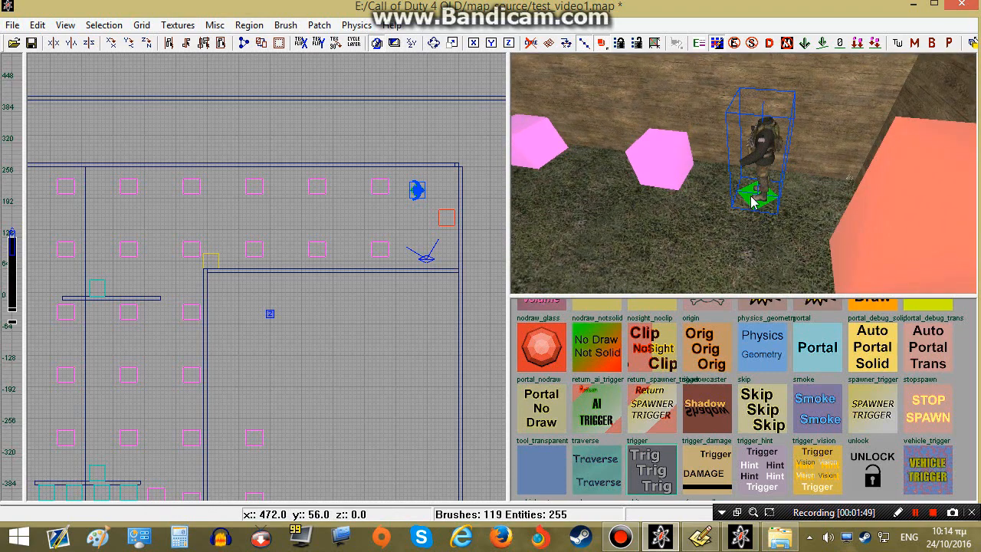
right_drag(751, 195, 749, 226)
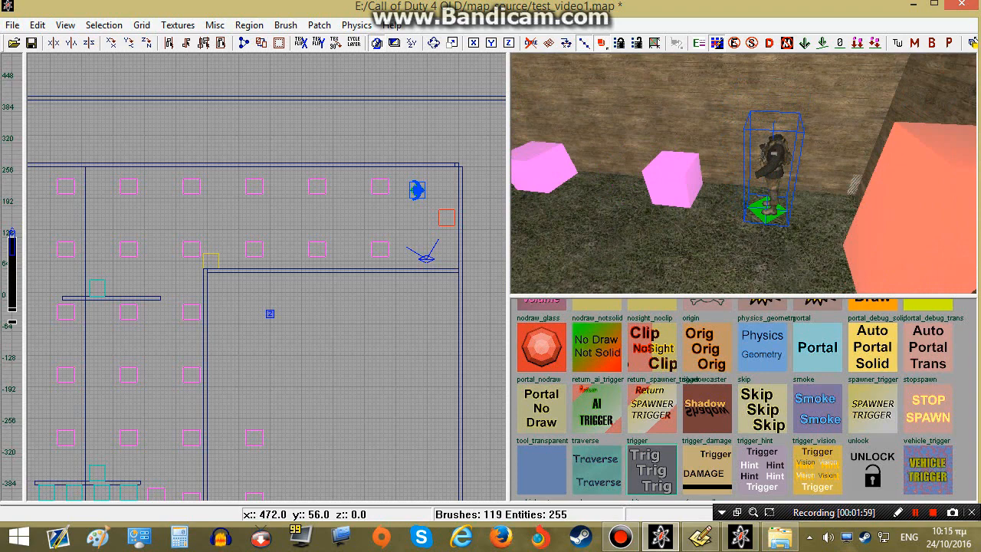
right_drag(744, 214, 572, 251)
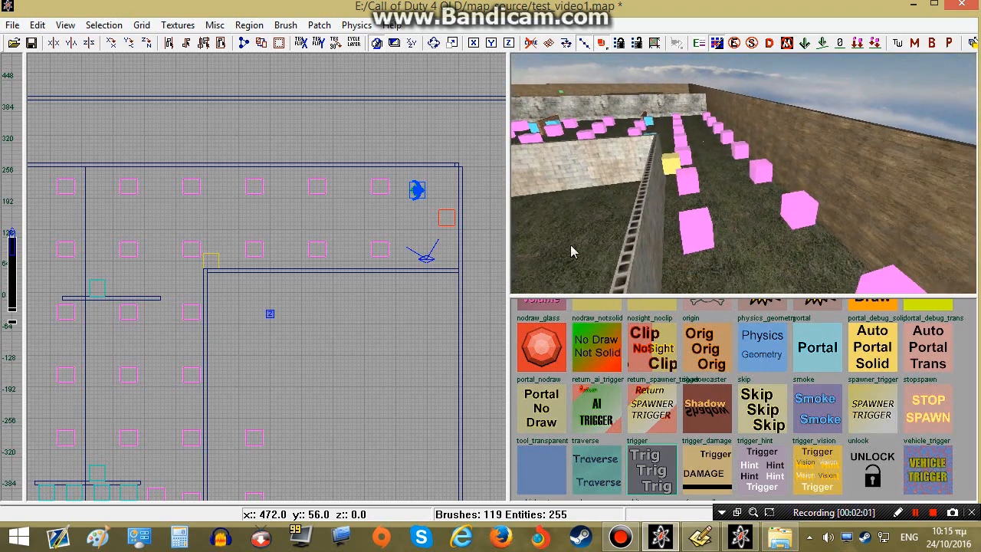
scroll(251, 238, up, 2)
right_click(333, 197)
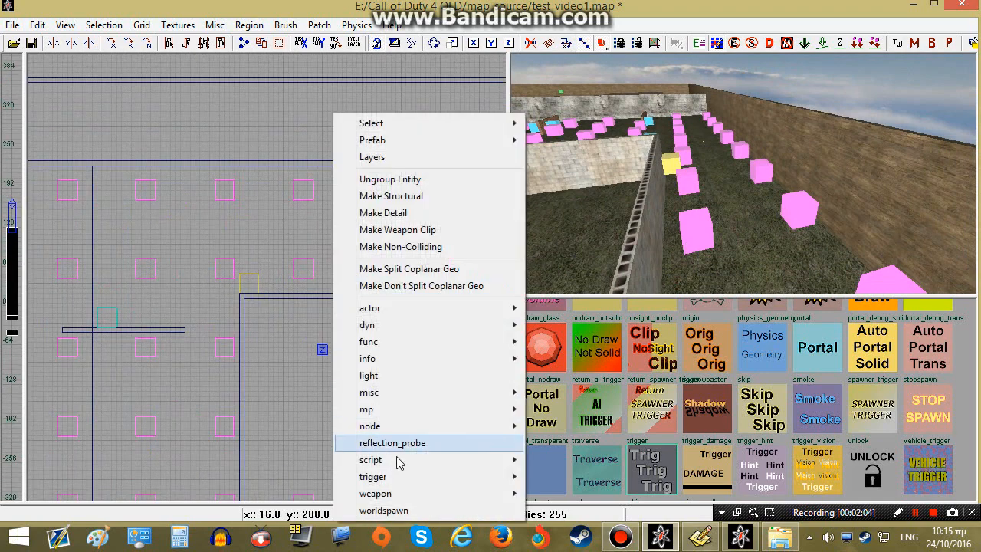
mouse_move(396, 477)
click(554, 423)
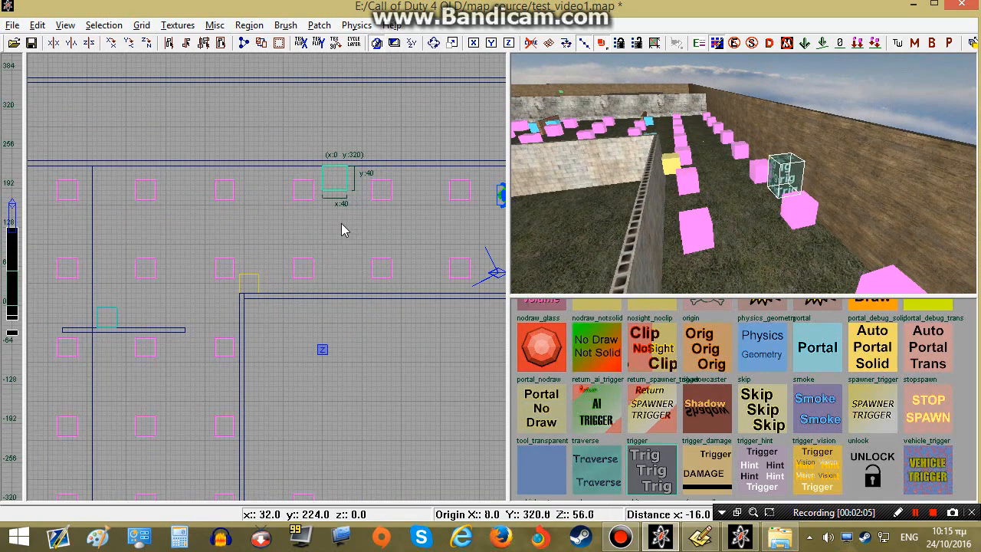
Stretch the trigger southward to 208 units along Y so it spans the corridor between the northern wall and the block enclosure
drag(342, 225, 342, 263)
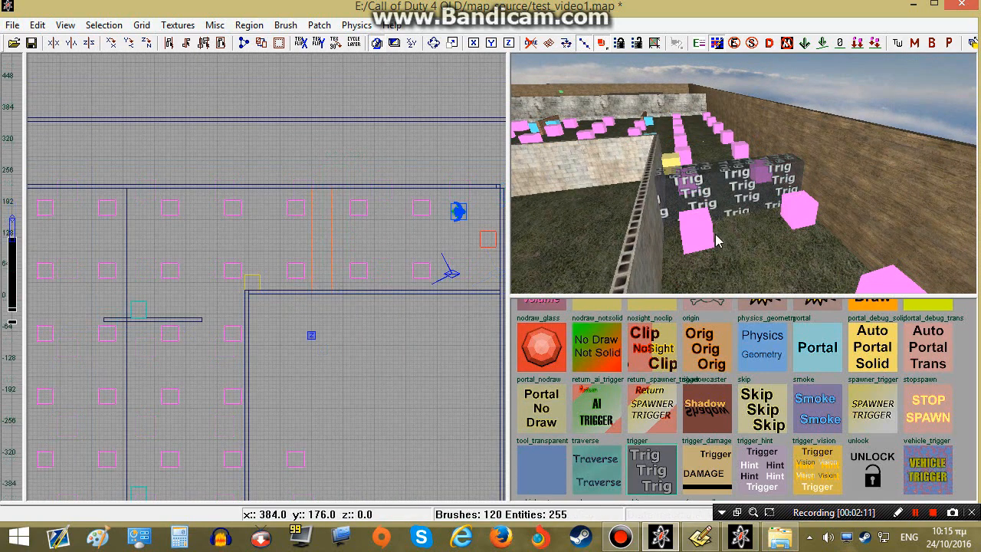
shift+click(717, 193)
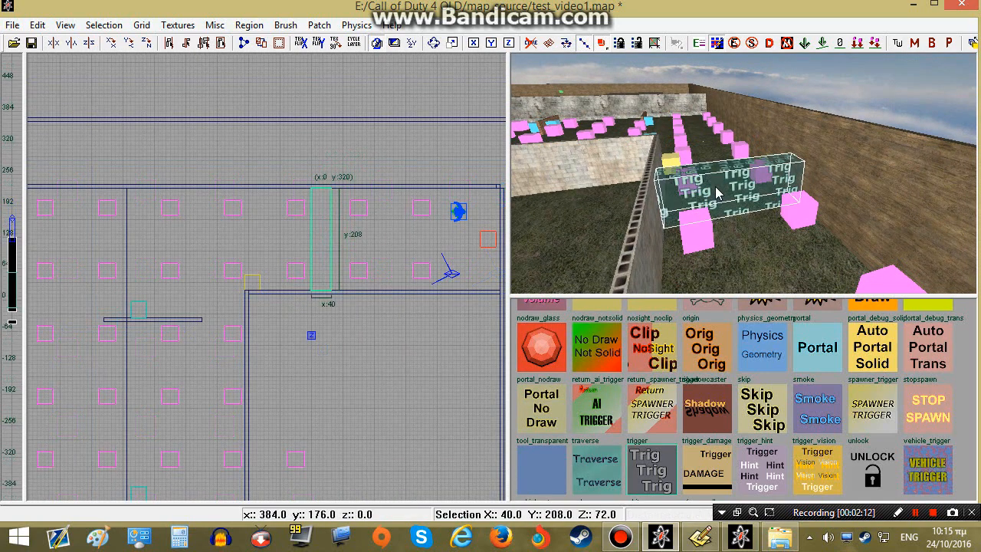
right_drag(696, 184, 710, 190)
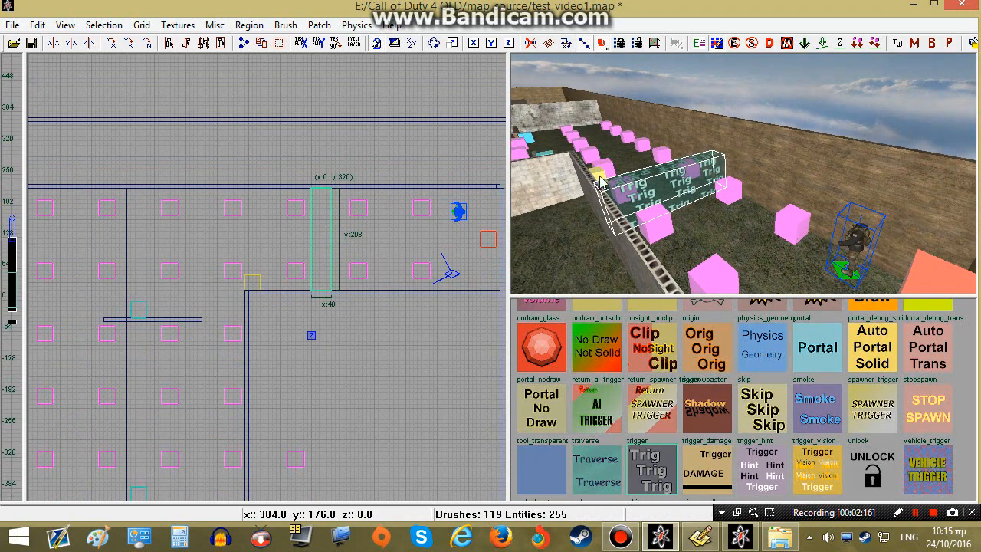
right_drag(390, 263, 294, 252)
key(alt)
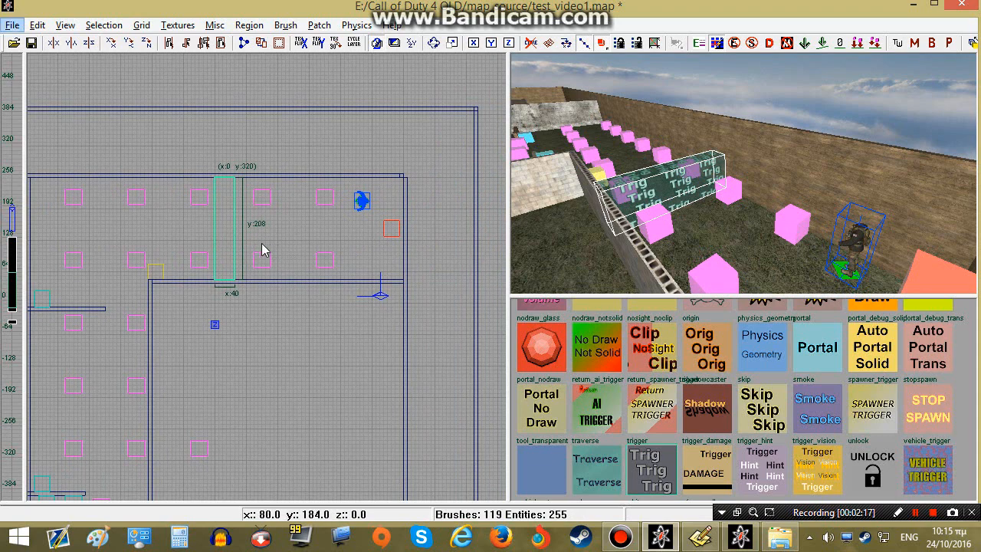
Group the corridor trigger with the cover right node at the enclosure's corner as green script_color_allies and save the map
right_drag(668, 234, 643, 229)
shift+click(665, 228)
shift+click(641, 229)
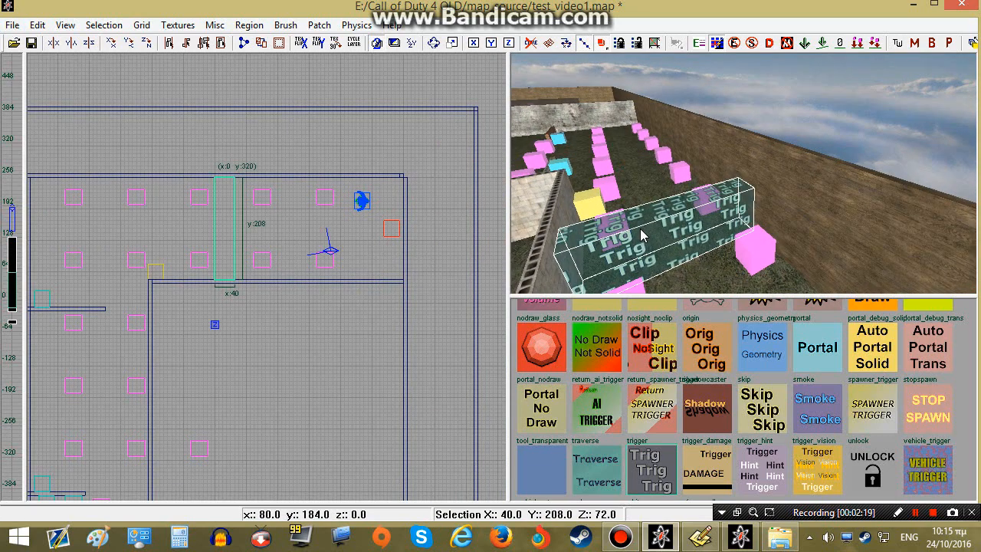
shift+click(587, 208)
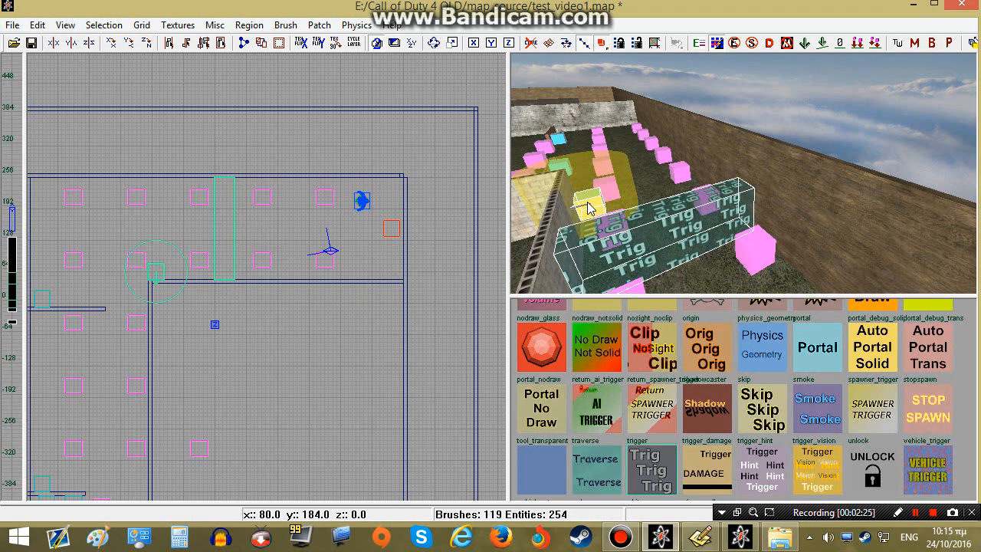
key(g)
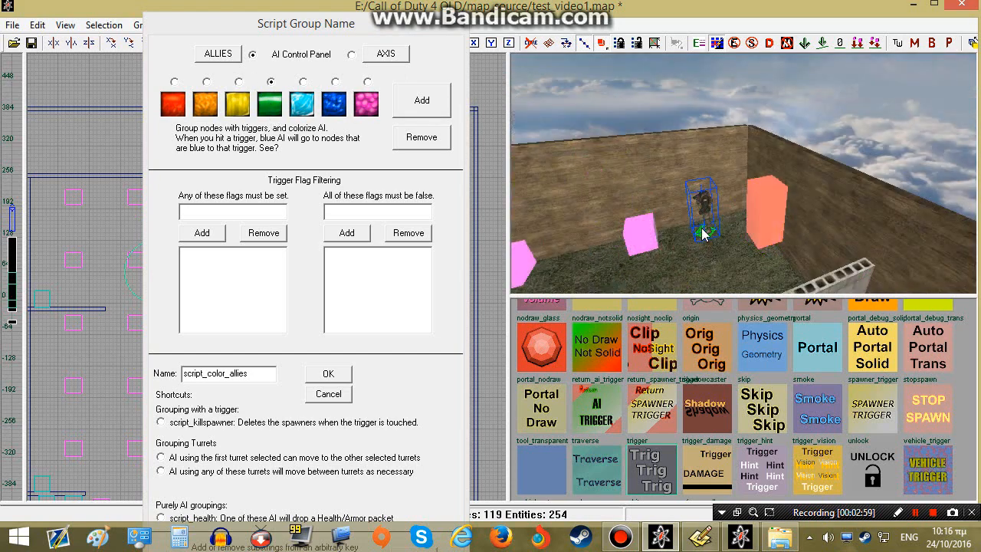
right_drag(697, 231, 569, 205)
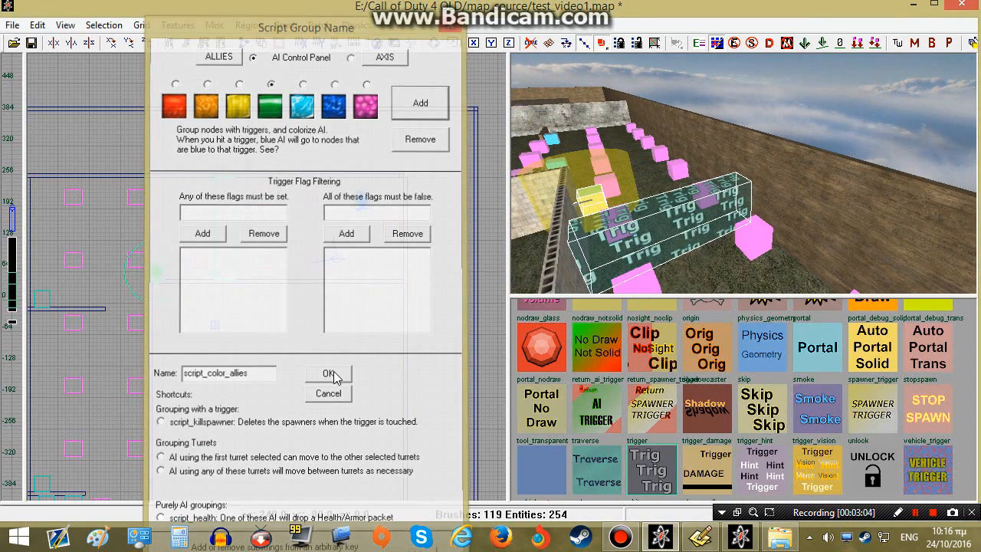
click(332, 373)
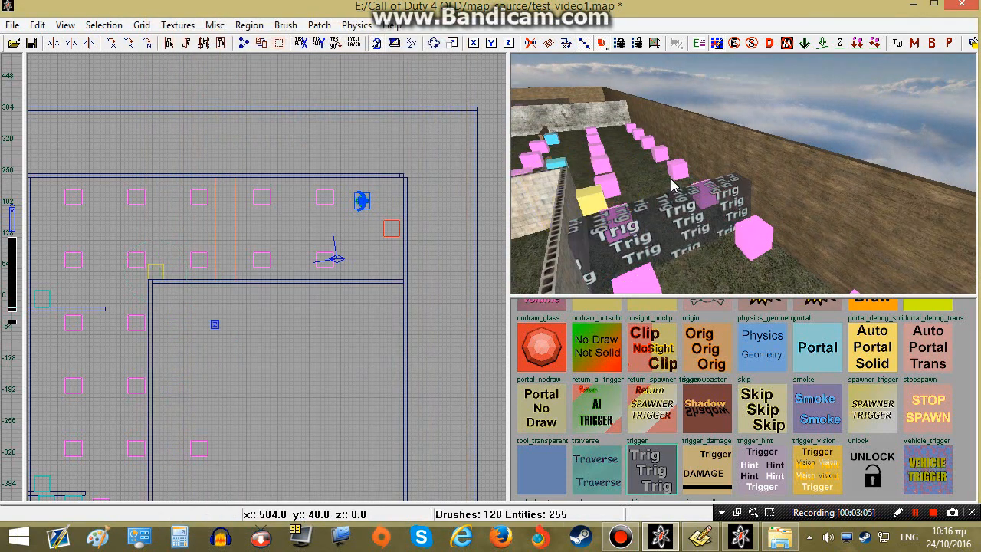
right_drag(693, 196, 678, 181)
key(ctrl+s)
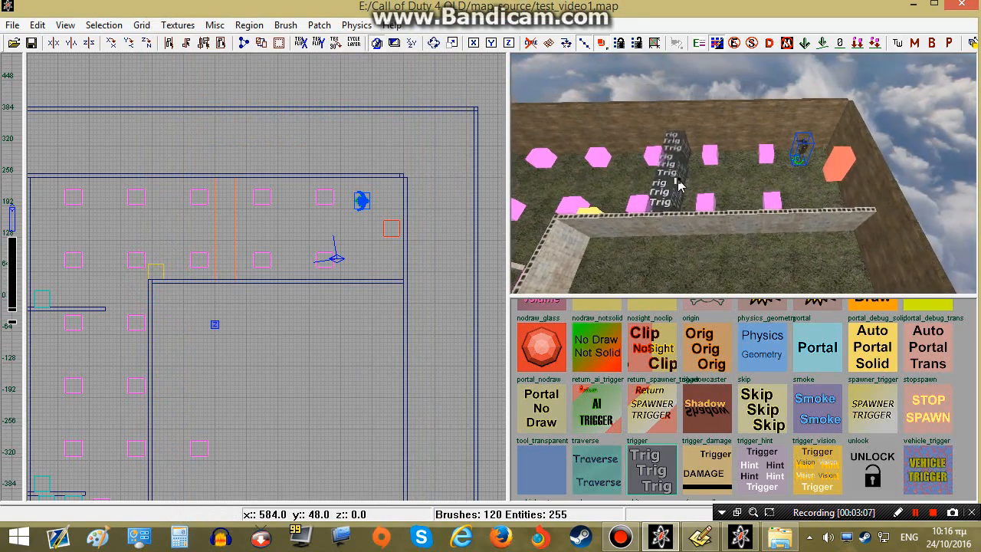
Move the corridor trigger east beside the friendly soldier, narrowed to 8 units wide at X 320, and save the map
right_drag(820, 178, 738, 188)
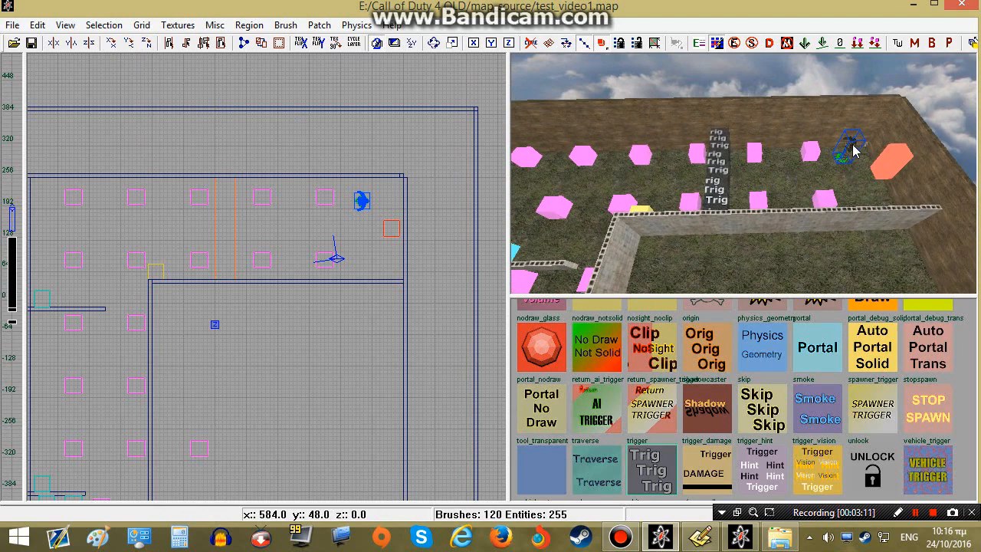
shift+click(725, 168)
scroll(331, 244, down, 1)
scroll(288, 249, up, 2)
mouse_move(227, 256)
mouse_down()
mouse_move(392, 266)
mouse_move(402, 255)
mouse_up()
drag(326, 243, 385, 243)
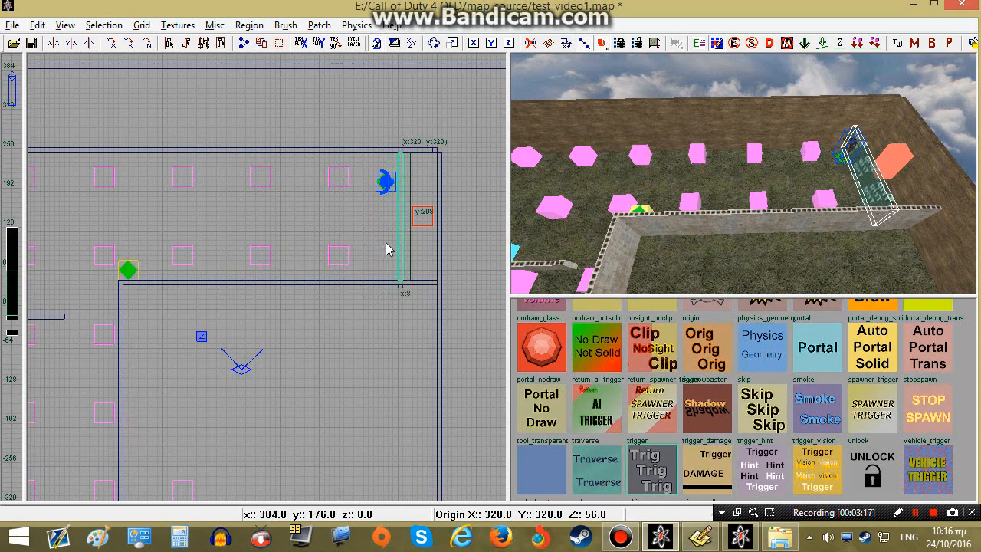
mouse_move(706, 235)
right_down()
mouse_move(713, 201)
mouse_move(755, 187)
mouse_move(785, 212)
right_up()
key(Escape)
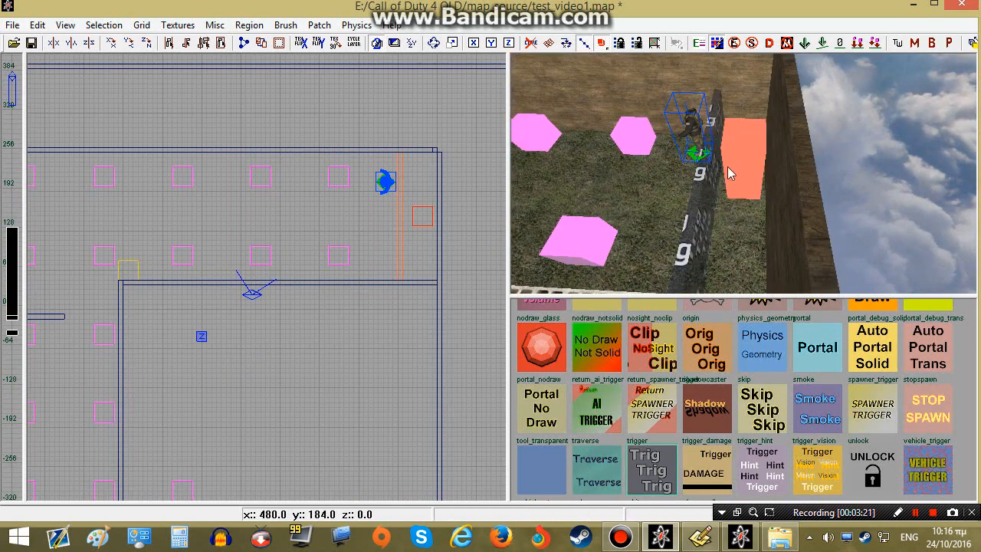
mouse_move(732, 174)
right_down()
mouse_move(725, 163)
mouse_move(731, 173)
right_up()
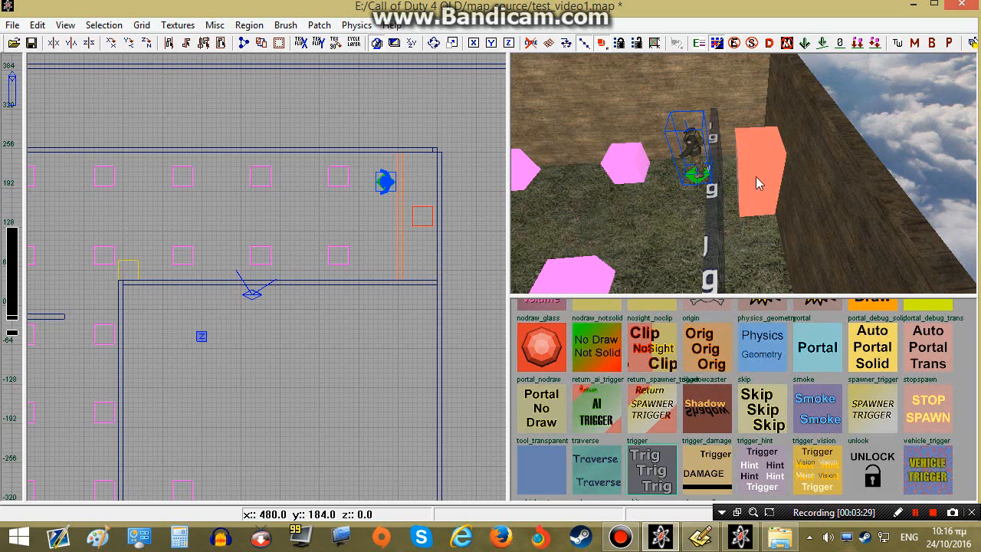
mouse_move(752, 192)
right_down()
mouse_move(751, 215)
mouse_move(709, 230)
mouse_move(575, 218)
mouse_move(636, 203)
right_up()
key(ctrl+s)
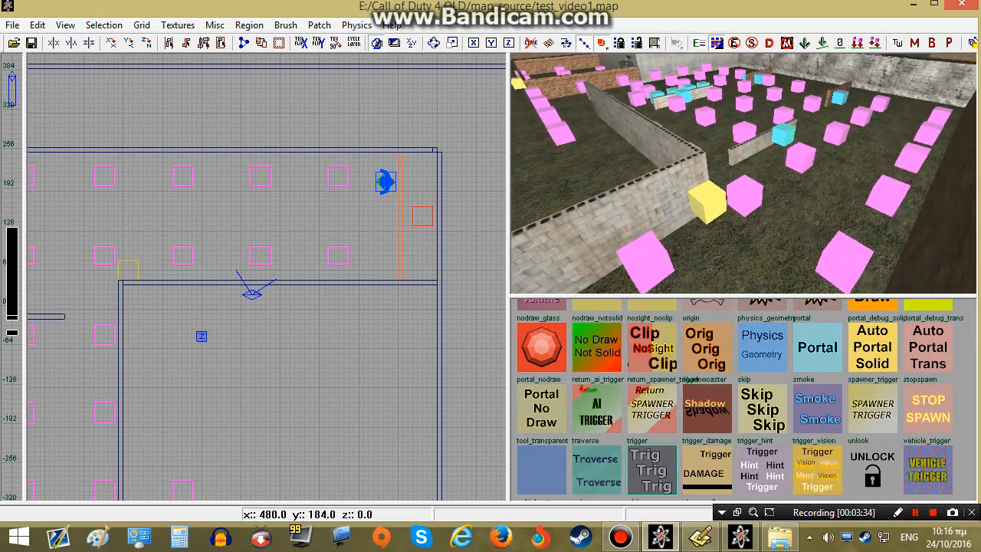
Add a trigger of 224 by 104 units north of the first short wall west of the enclosure, enclosing its cover node
right_drag(767, 203, 851, 184)
right_drag(730, 161, 725, 192)
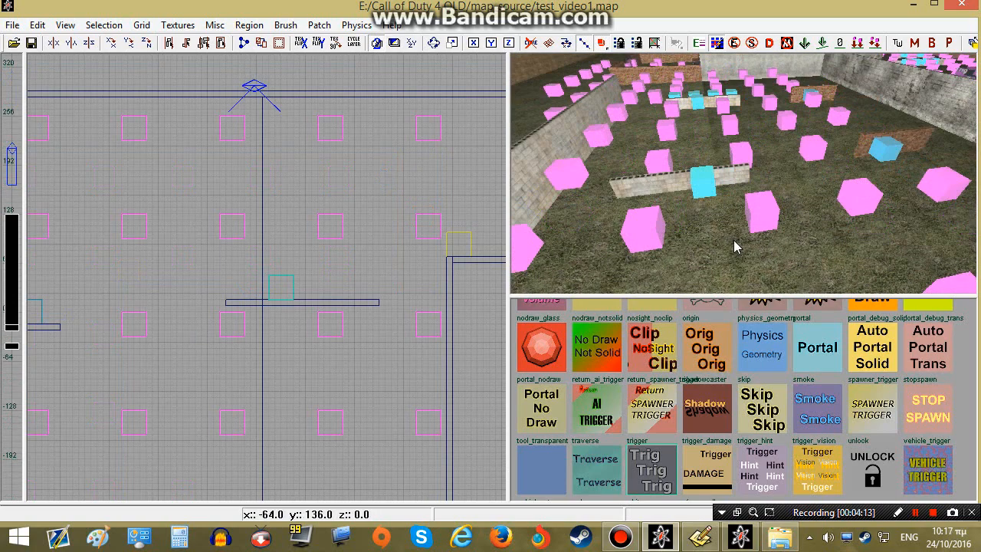
right_drag(736, 245, 681, 220)
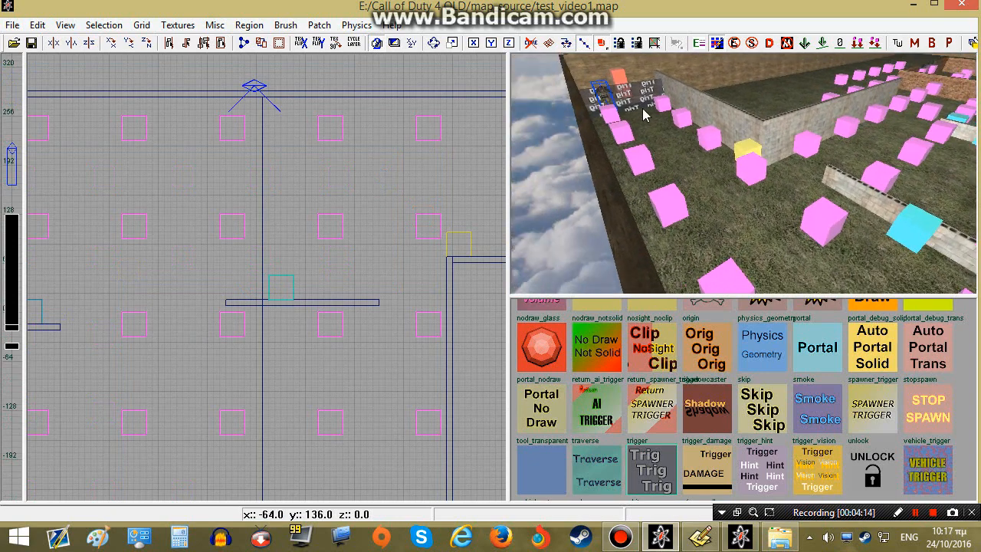
right_drag(713, 177, 715, 177)
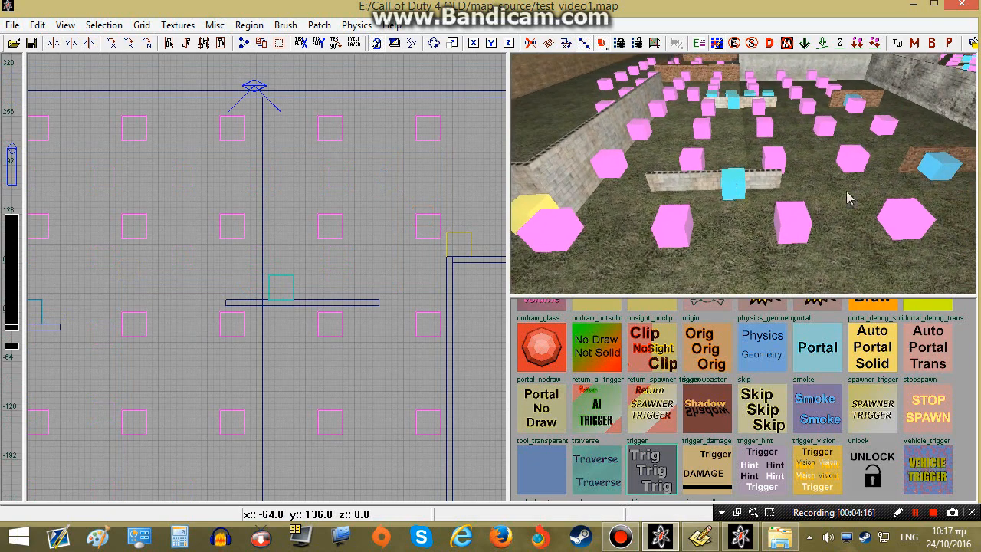
right_click(260, 227)
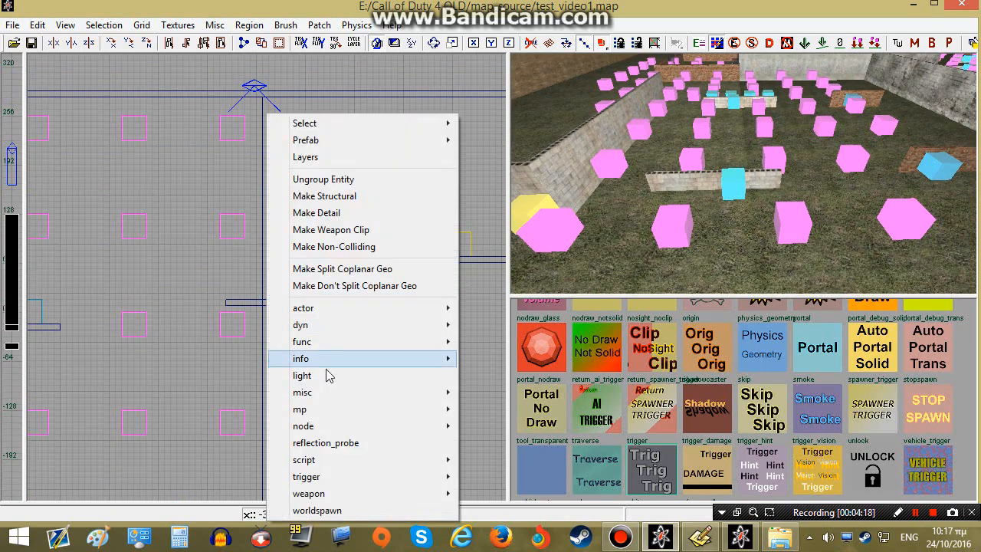
mouse_move(322, 476)
click(530, 406)
mouse_move(339, 305)
mouse_down()
mouse_move(317, 293)
mouse_move(284, 356)
mouse_up()
mouse_move(269, 256)
mouse_down()
mouse_move(402, 212)
mouse_move(434, 213)
mouse_move(423, 211)
mouse_up()
Group this trigger with the cover node behind the short wall as green script_color_allies
right_drag(719, 182, 725, 190)
shift+click(719, 184)
key(shift+g)
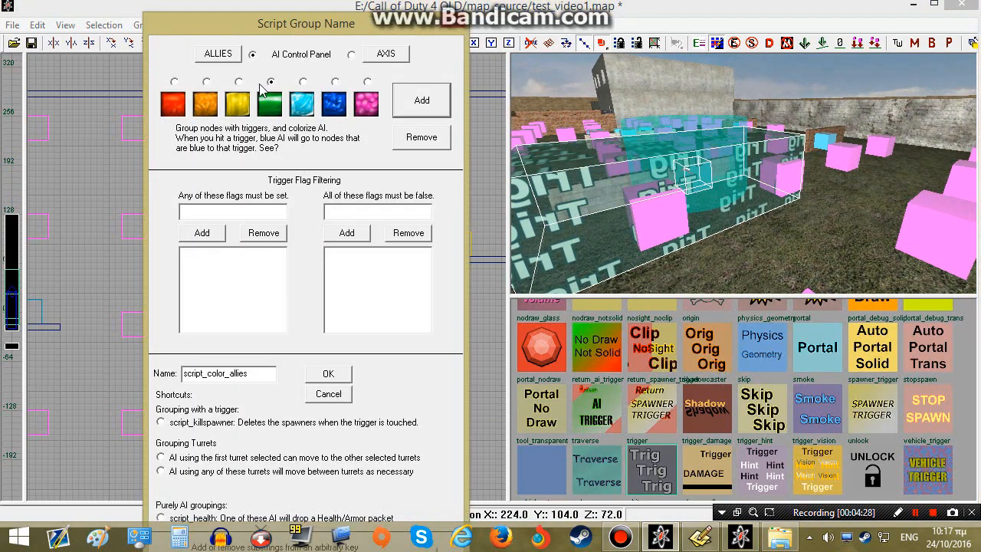
click(431, 101)
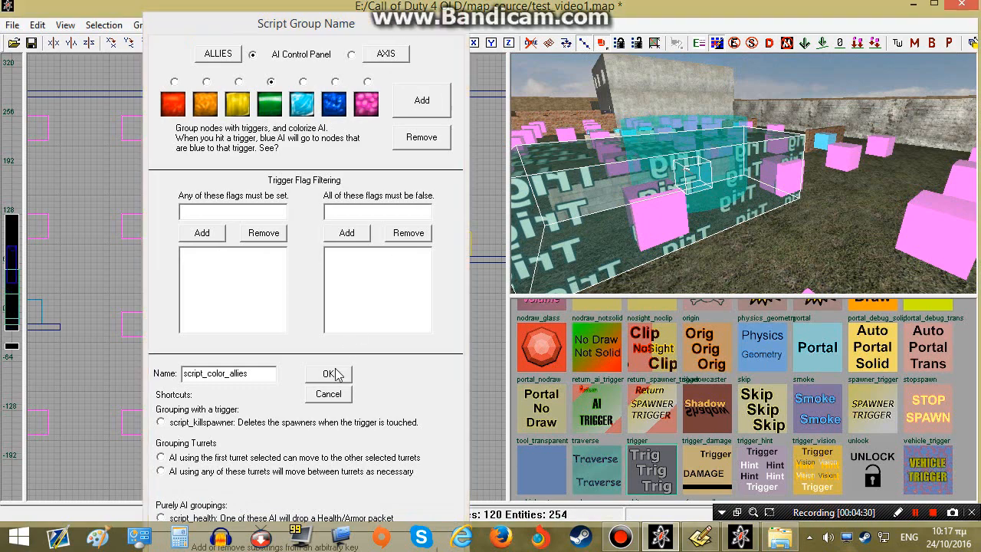
click(326, 374)
Add a trigger of 200 by 96 units north of the next short wall to the west, around its cover node
right_drag(646, 211, 712, 215)
right_drag(803, 174, 840, 188)
scroll(266, 250, down, 1)
right_drag(267, 250, 471, 263)
right_click(260, 254)
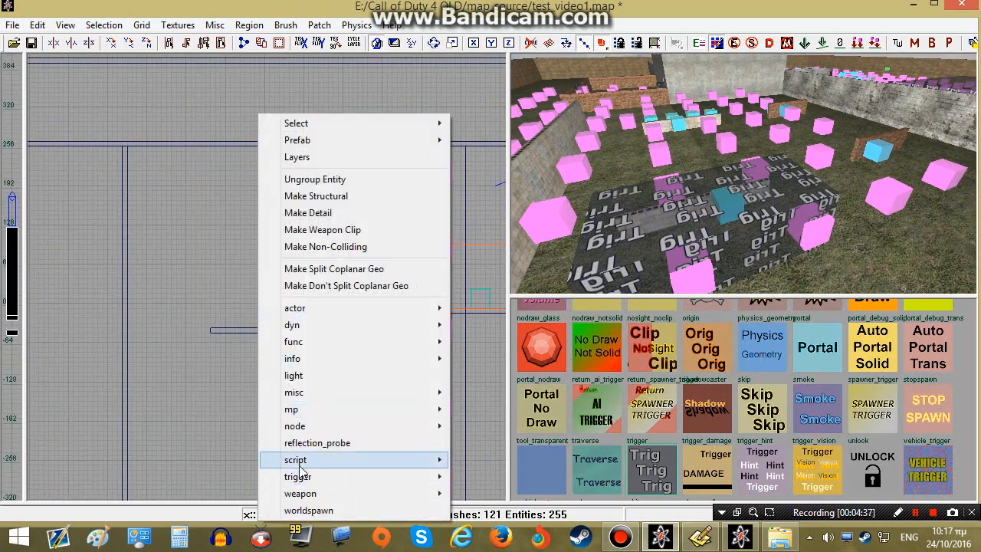
mouse_move(401, 472)
click(500, 407)
drag(280, 314, 281, 328)
drag(244, 283, 343, 249)
Group the western trigger with its cover node as green script_color_allies and save the map
mouse_move(651, 230)
right_down()
mouse_move(705, 172)
mouse_move(723, 199)
mouse_move(709, 175)
right_up()
shift+click(716, 169)
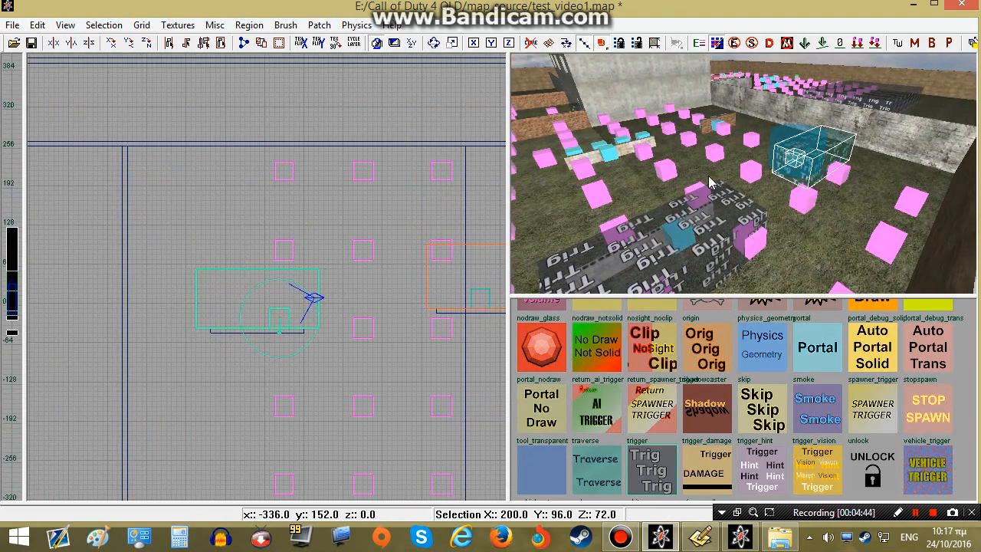
key(shift+g)
click(407, 102)
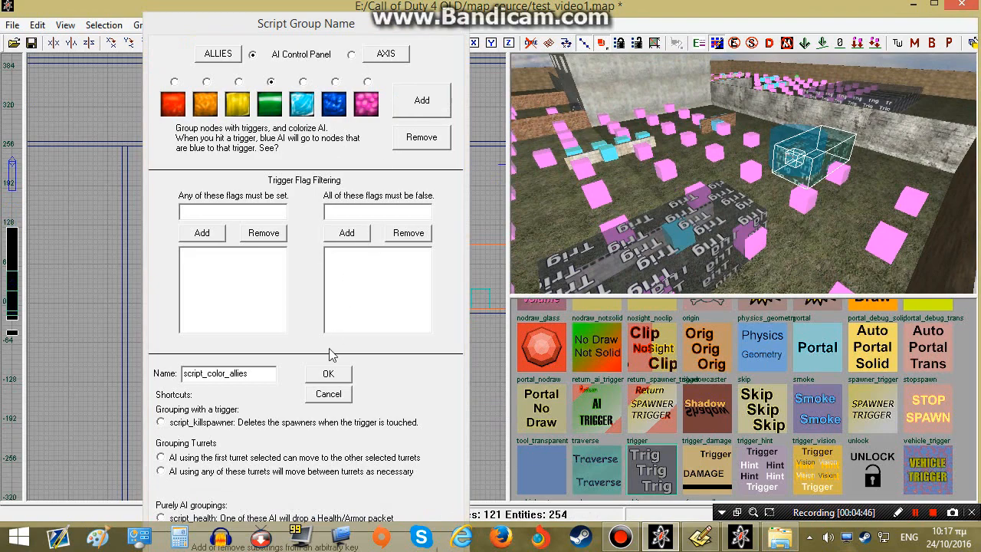
click(328, 373)
key(Escape)
mouse_move(747, 195)
right_down()
mouse_move(766, 172)
mouse_move(792, 181)
mouse_move(748, 190)
right_up()
key(ctrl+s)
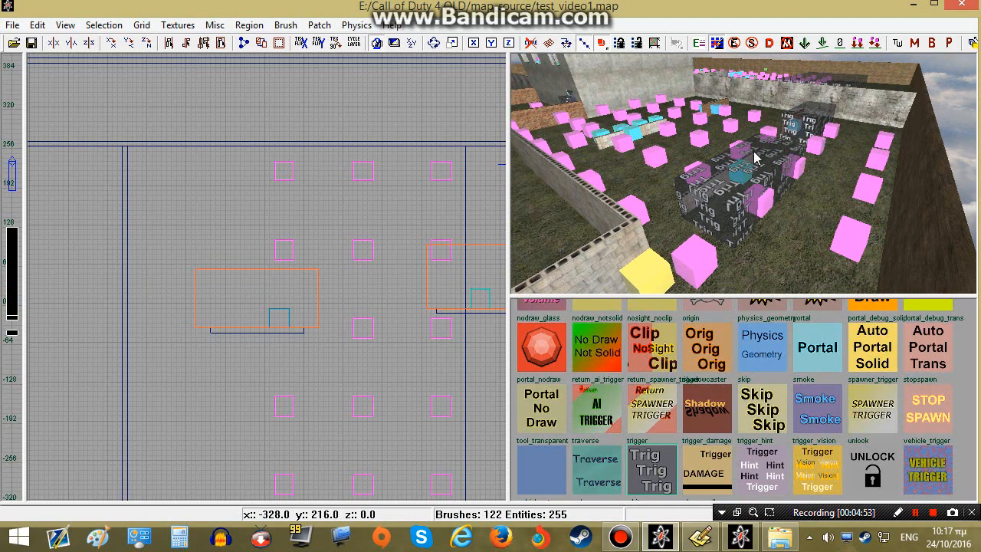
Add an enemy merc actor armed with an ak47 in the open area east of the north-south block wall
right_drag(741, 179, 727, 194)
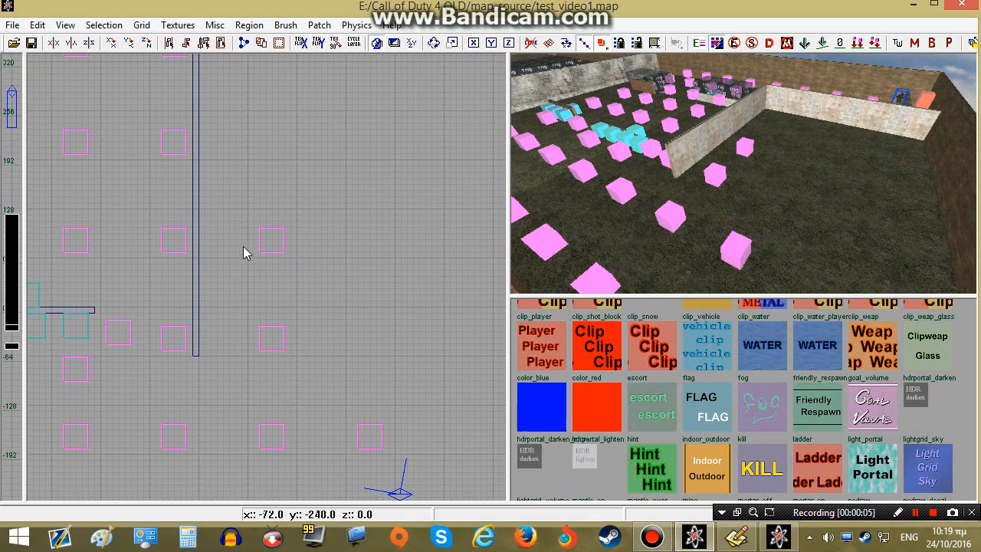
right_click(233, 236)
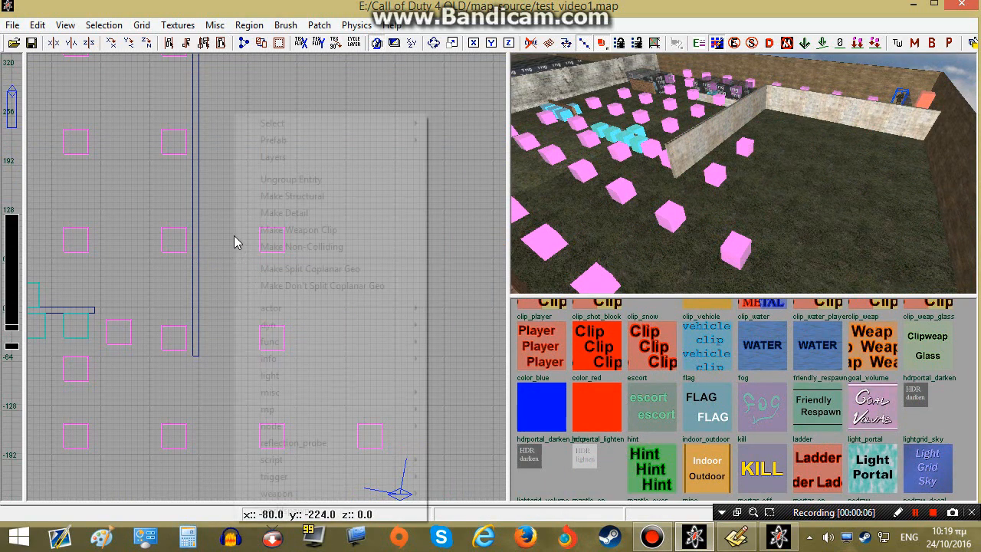
mouse_move(276, 310)
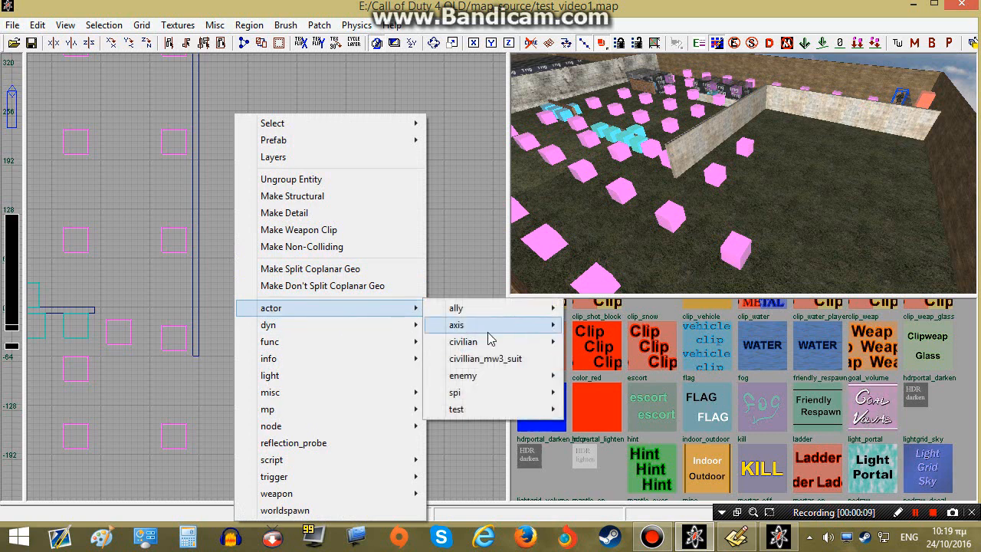
mouse_move(510, 376)
mouse_move(653, 241)
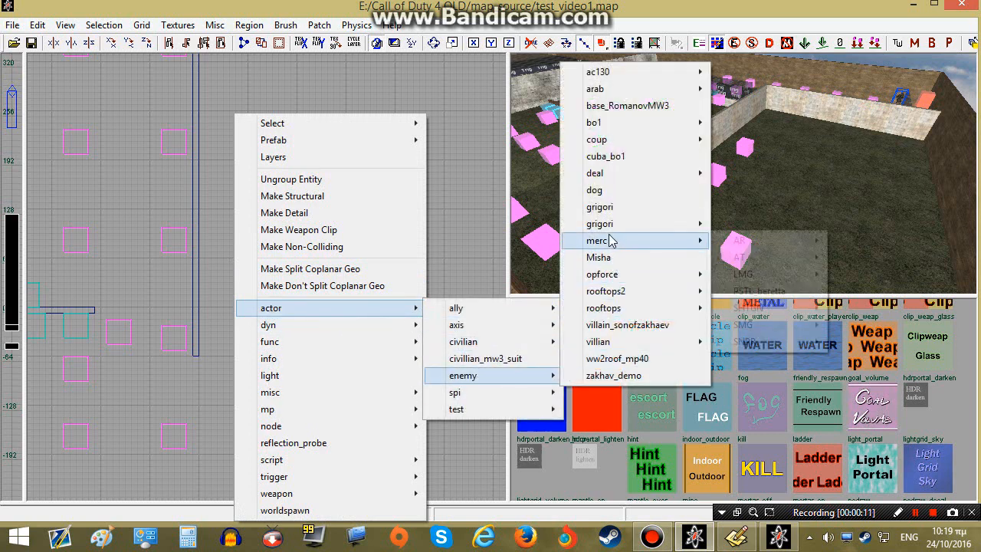
mouse_move(767, 242)
click(860, 241)
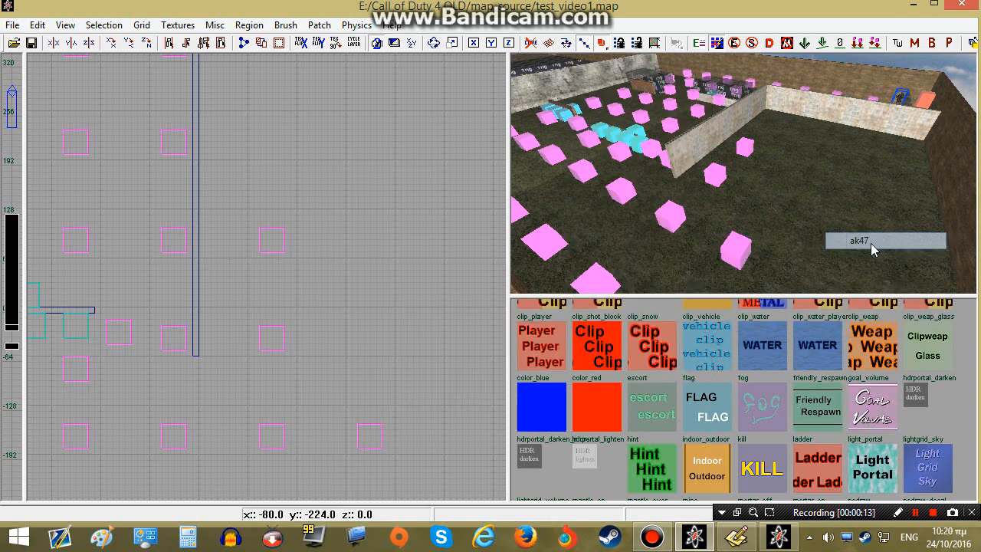
Move the enemy merc close to the east side of the block wall and rotate it to face south
drag(269, 236, 272, 267)
scroll(279, 247, up, 1)
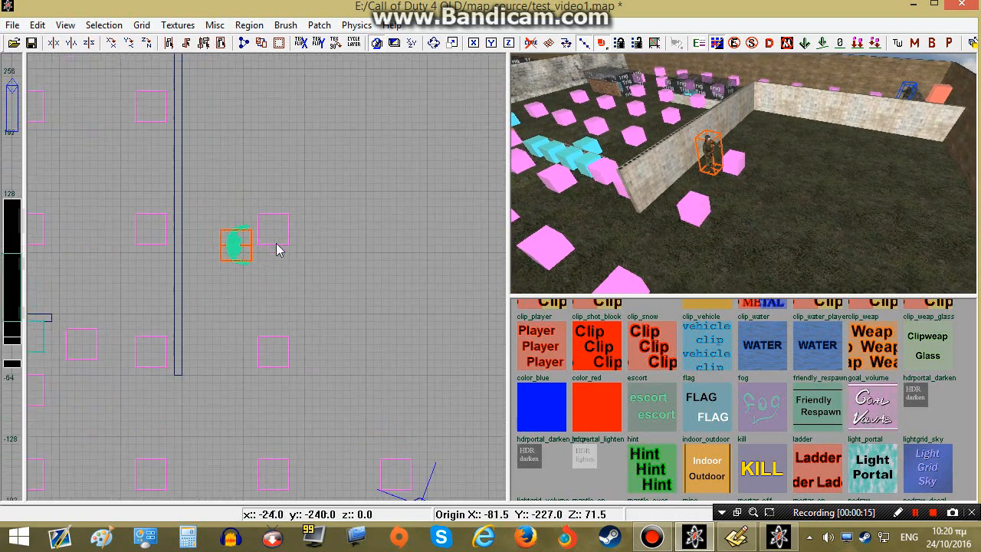
shift+scroll(271, 222, down, 2)
drag(259, 251, 240, 249)
scroll(241, 254, down, 3)
scroll(279, 283, up, 3)
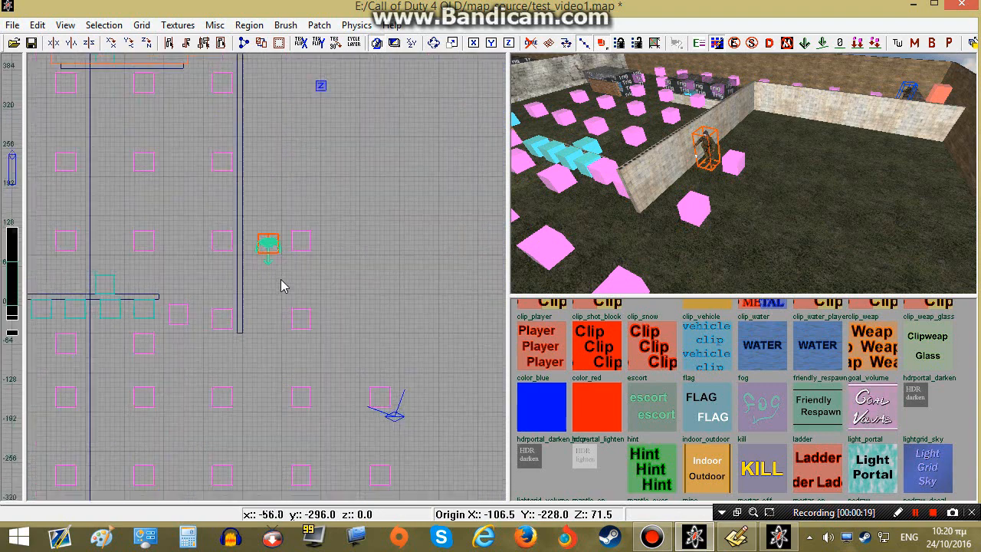
Duplicate the enemy merc five times and arrange the soldiers in two rows of three east of the block wall
shift+scroll(289, 244, up, 2)
key(space)
drag(288, 244, 369, 217)
key(space)
key(space)
key(space)
key(space)
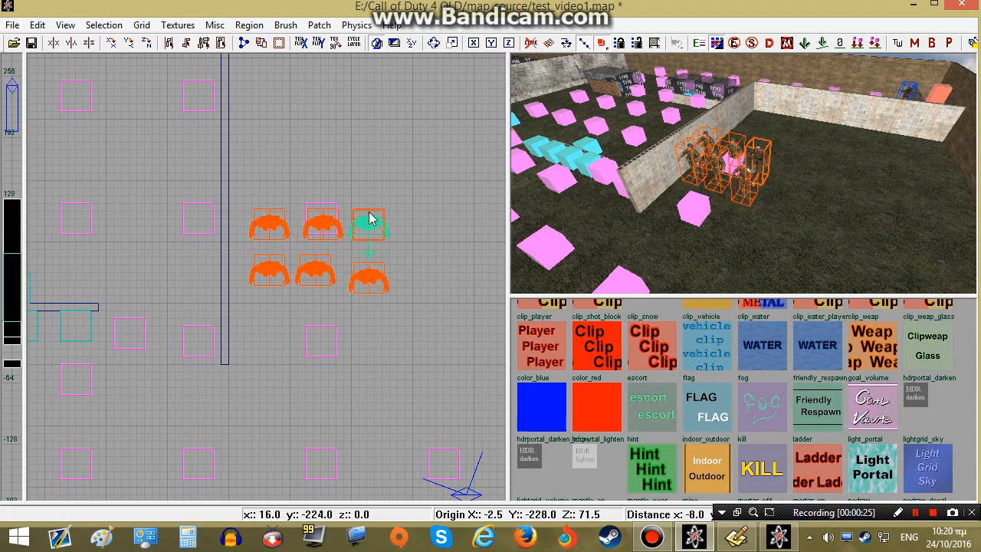
mouse_move(736, 230)
right_down()
mouse_move(707, 191)
mouse_move(717, 220)
mouse_move(776, 220)
mouse_move(733, 219)
mouse_move(819, 170)
right_up()
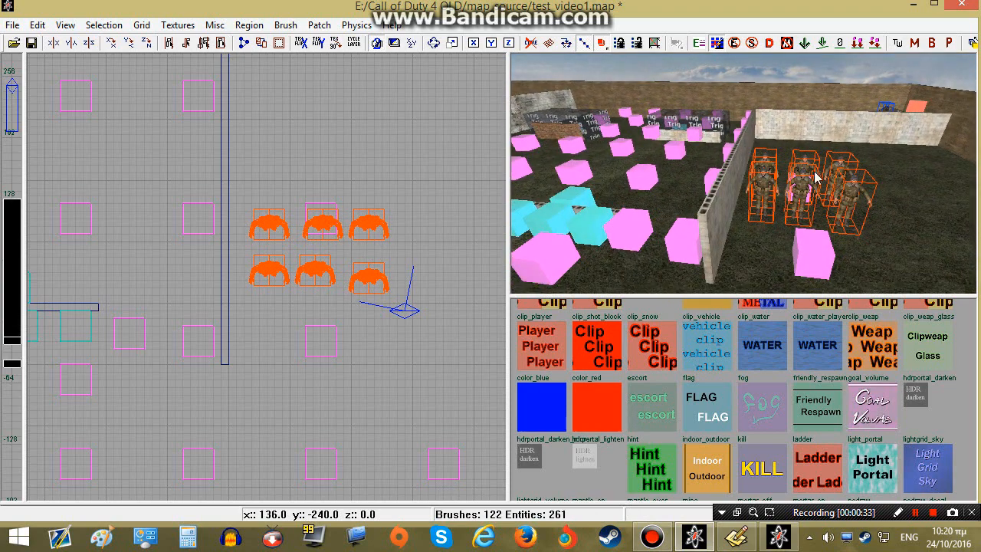
scroll(778, 182, down, 2)
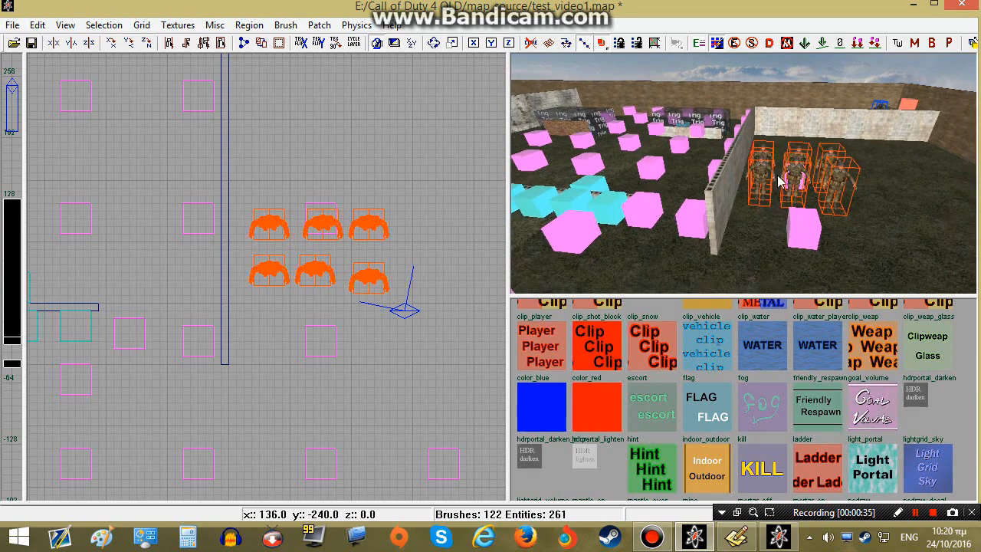
Enable the SPAWNER option on all six enemy mercs east of the block wall
ctrl+right_drag(778, 200, 620, 209)
ctrl+right_drag(733, 206, 590, 204)
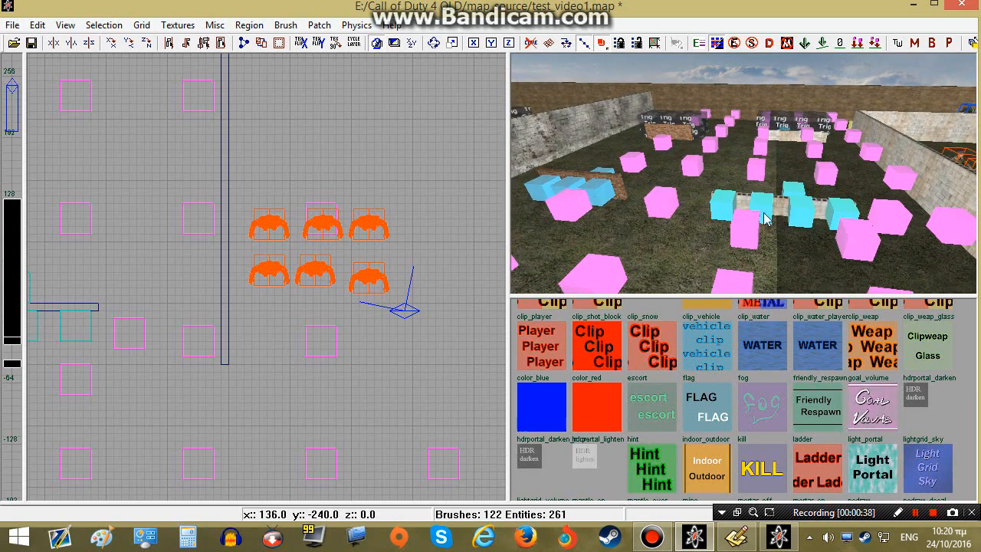
ctrl+right_drag(713, 226, 721, 223)
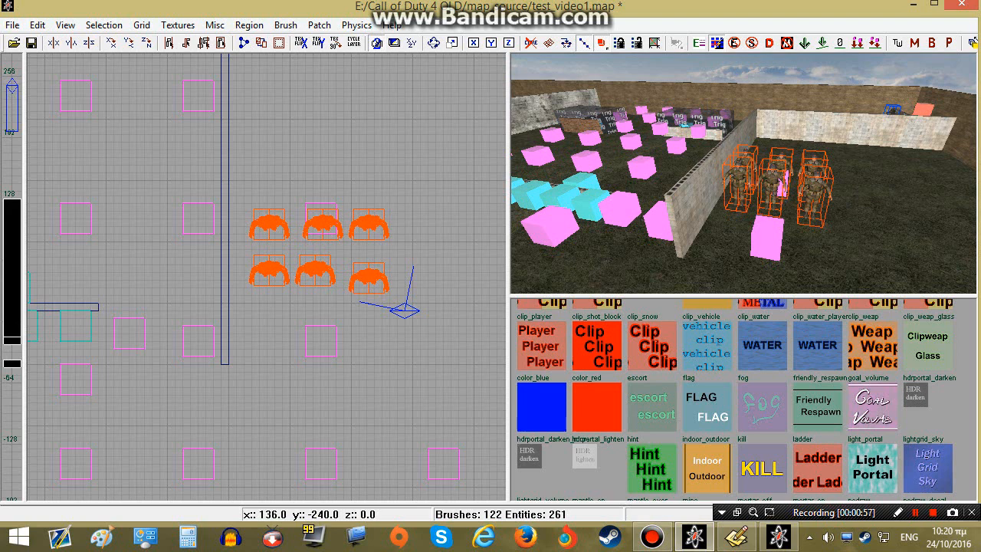
right_drag(756, 181, 761, 186)
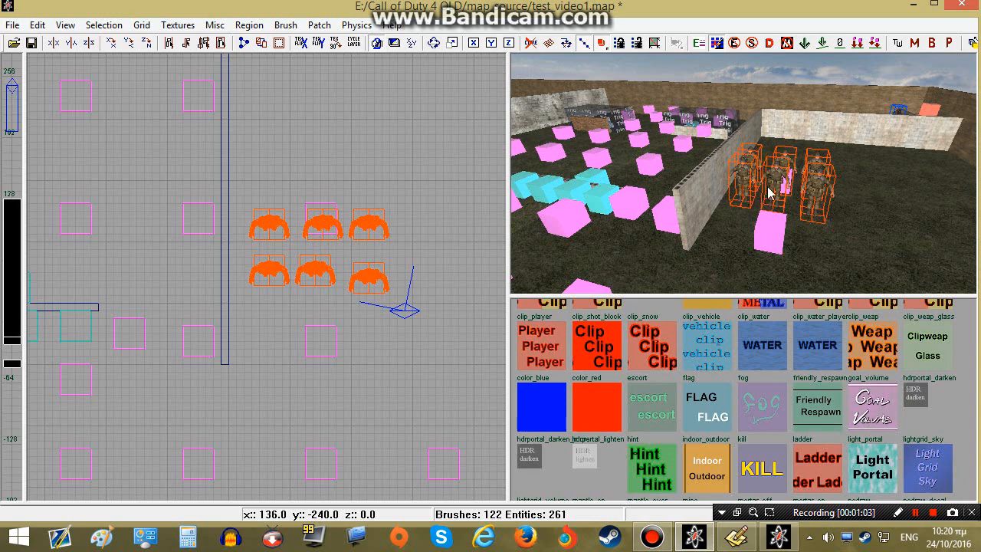
right_drag(783, 179, 710, 224)
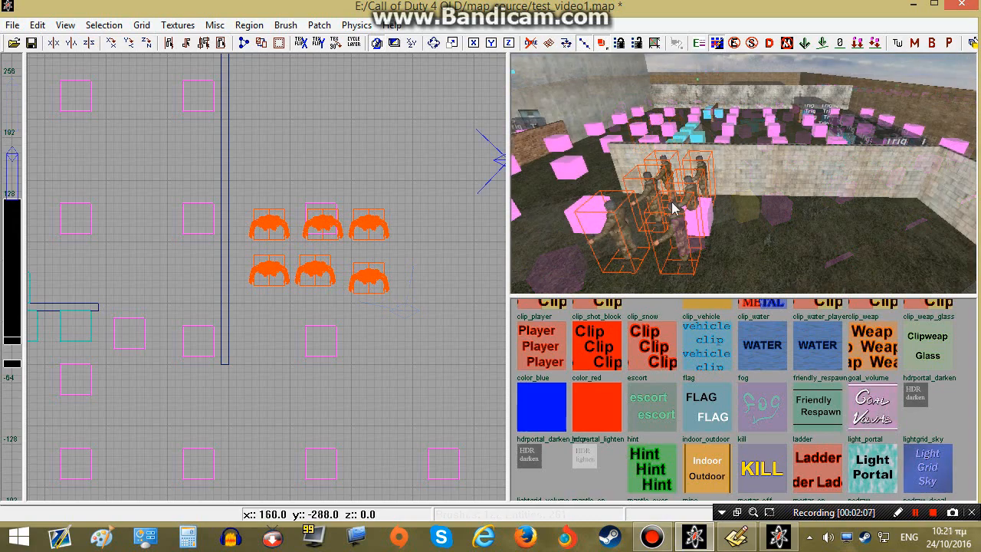
mouse_move(613, 232)
shift+mouse_down()
mouse_move(666, 178)
mouse_move(696, 181)
mouse_move(677, 235)
shift+mouse_up()
key(n)
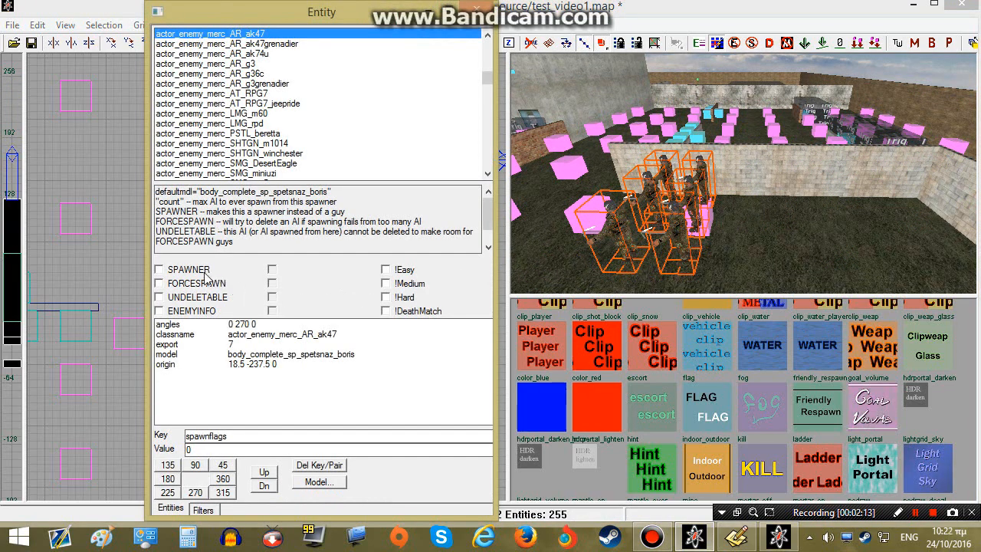
click(178, 272)
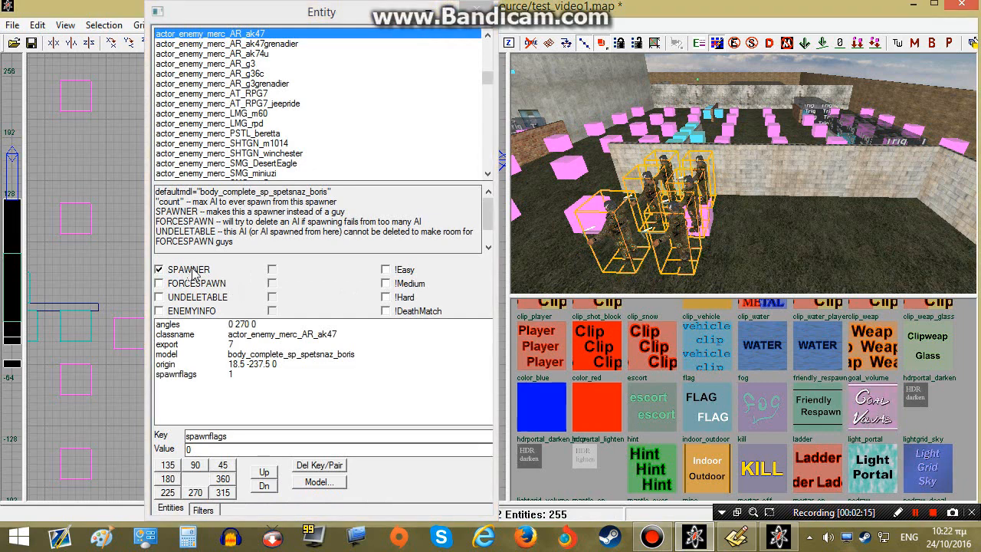
key(Escape)
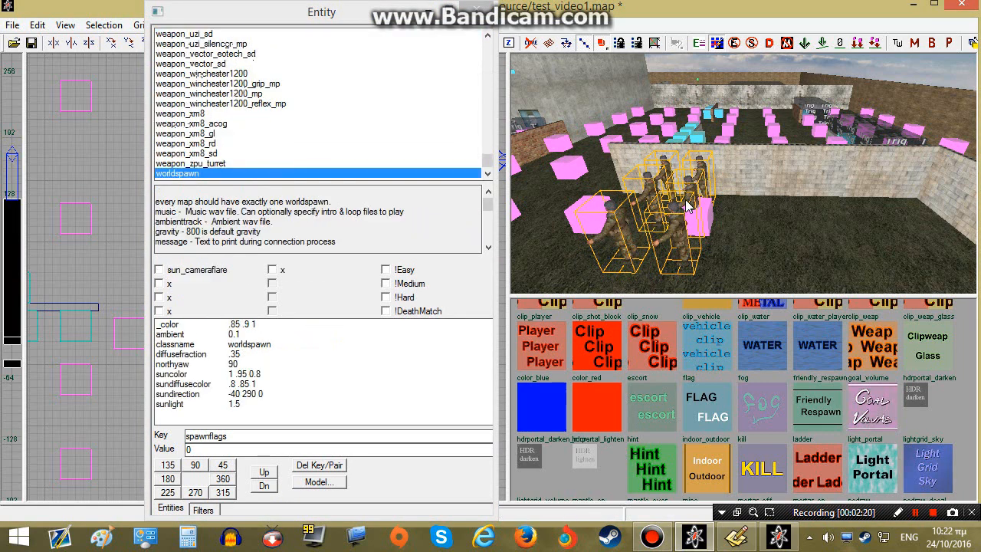
Add a trigger_multiple in the northern corridor, near the corner of the block wall
key(Down)
right_drag(695, 186, 742, 221)
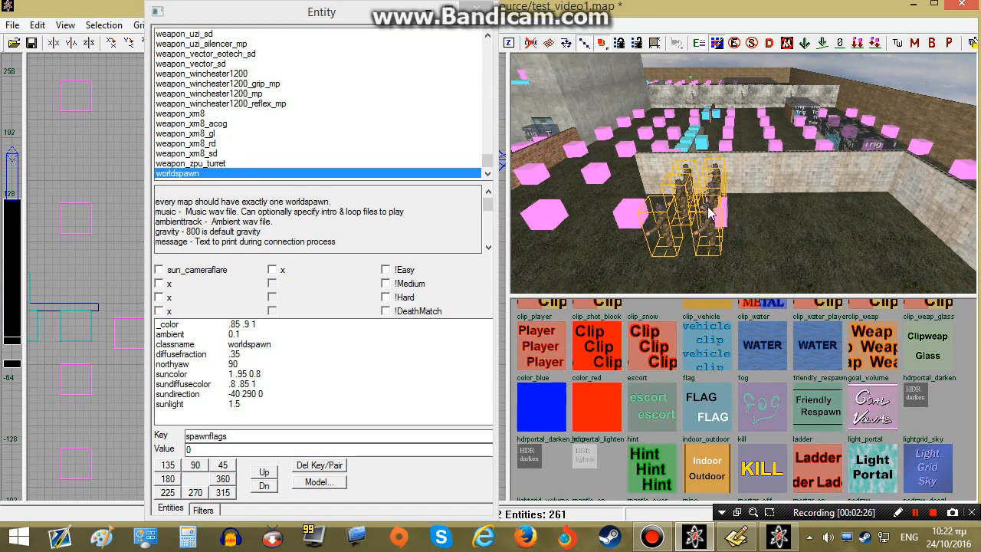
right_drag(733, 207, 727, 216)
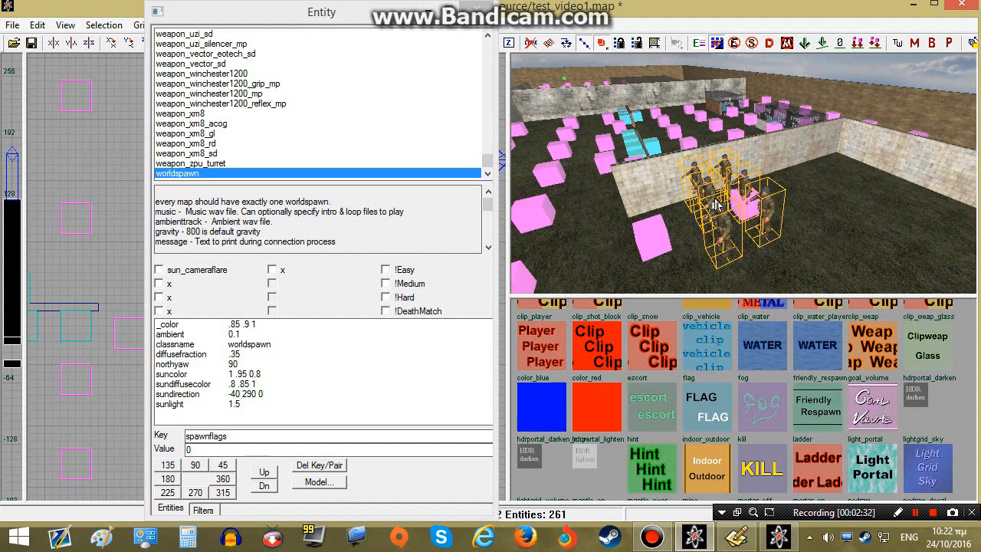
mouse_move(717, 205)
right_down()
mouse_move(655, 152)
mouse_move(736, 230)
mouse_move(724, 219)
right_up()
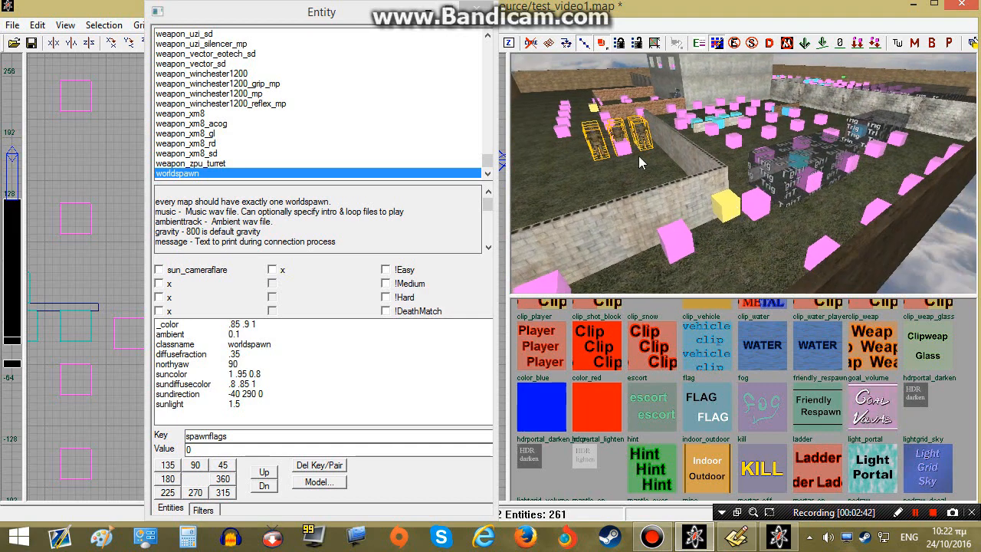
right_drag(824, 213, 818, 164)
right_drag(819, 165, 815, 157)
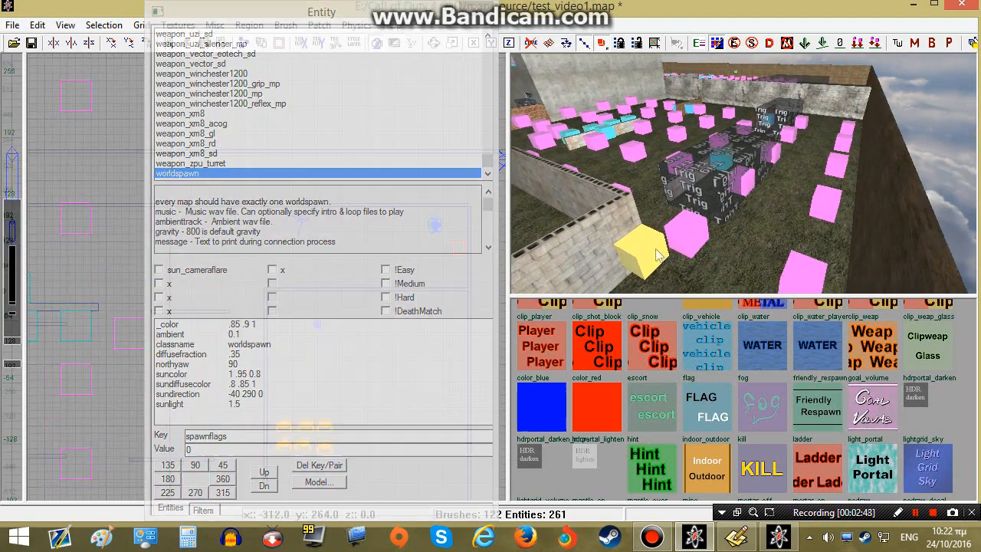
right_drag(250, 290, 225, 246)
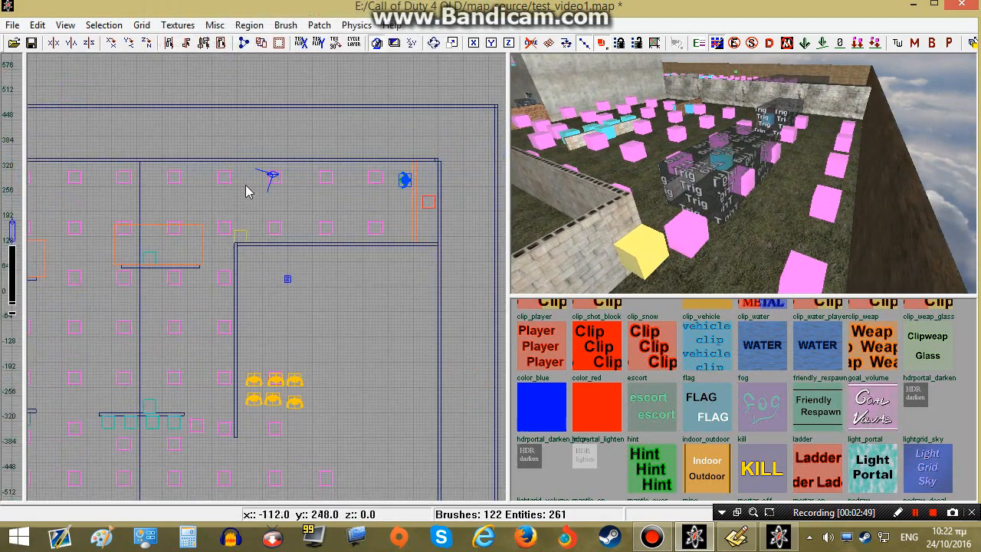
right_click(247, 191)
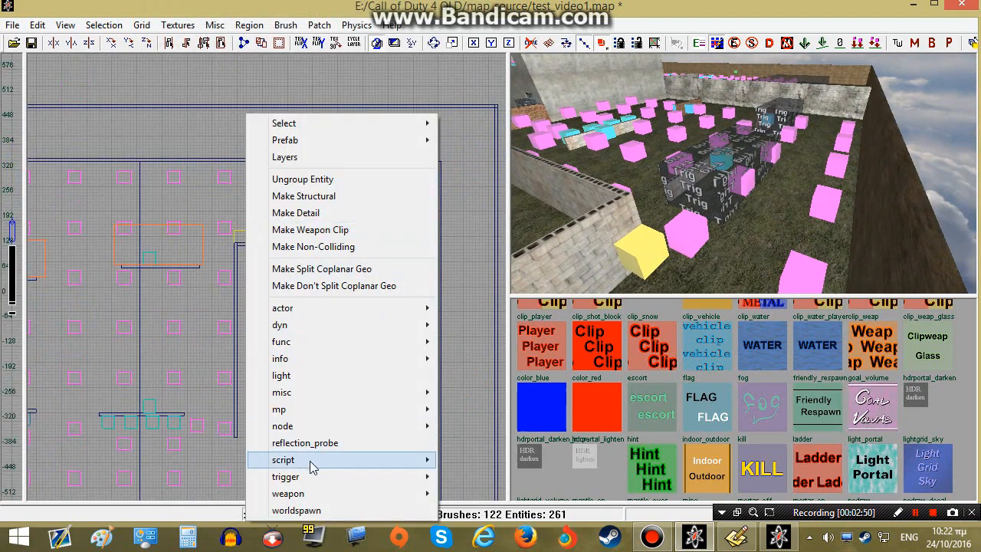
mouse_move(314, 476)
click(480, 408)
Reshape the new trigger into a strip about 8 by 208 units, spanning from the block wall corner to the northern wall
scroll(184, 230, up, 4)
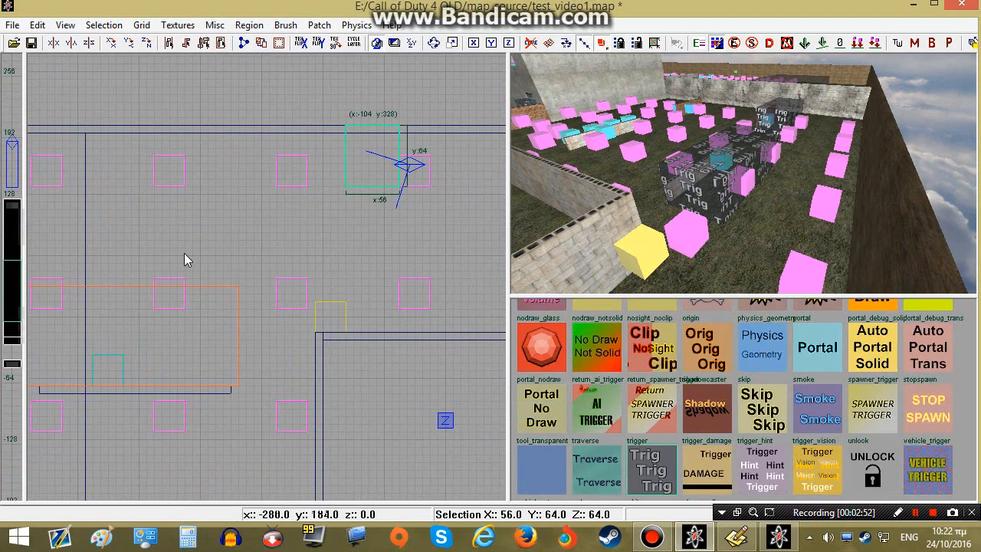
drag(351, 173, 329, 327)
drag(331, 265, 333, 107)
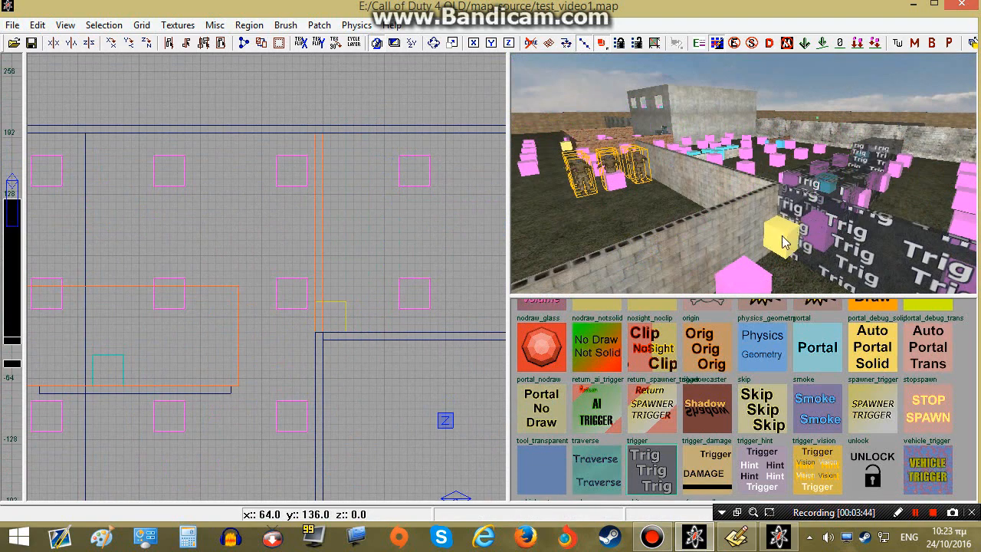
Give all six enemy mercs the targetname wave1 and save the map
right_drag(782, 236, 677, 211)
shift+click(681, 208)
shift+click(687, 223)
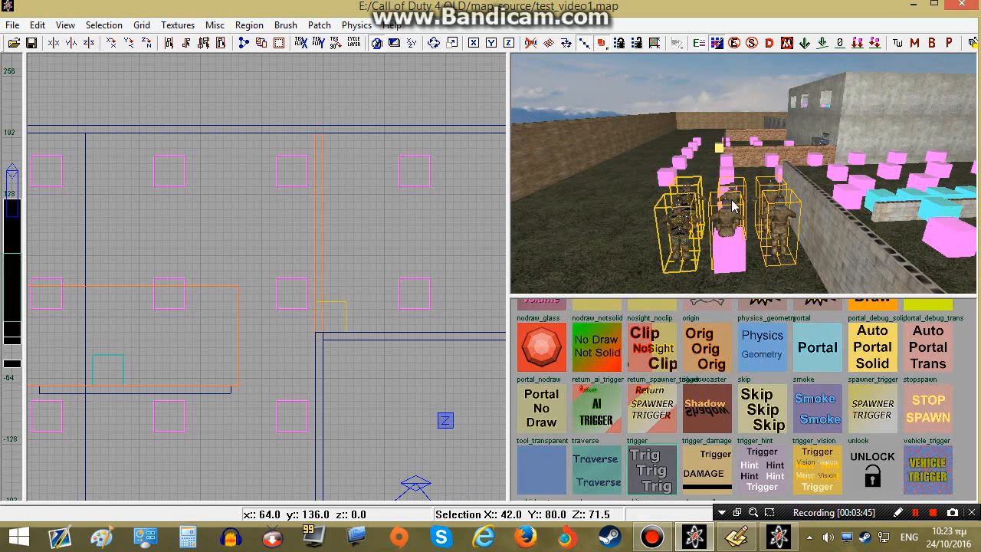
shift+click(732, 207)
shift+click(777, 216)
key(n)
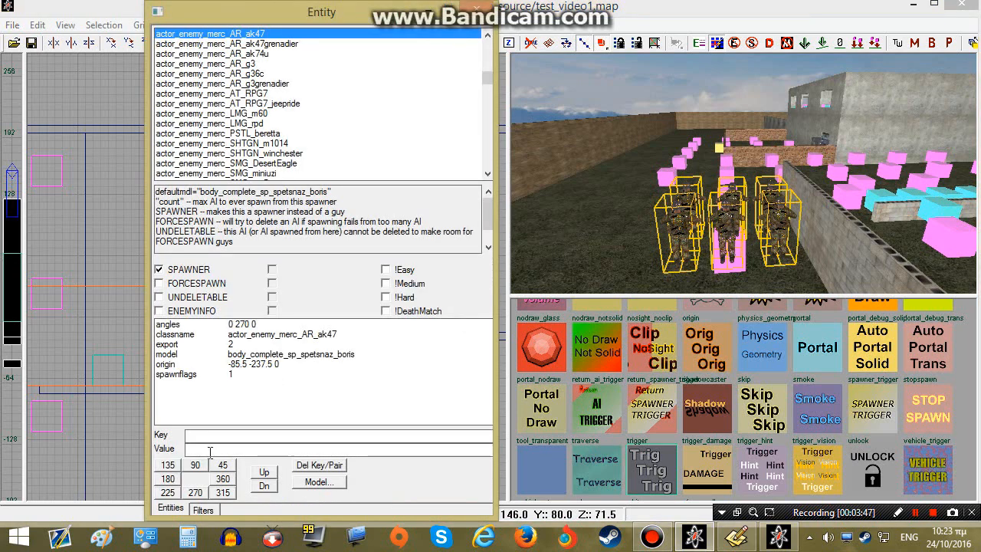
text(targetn)
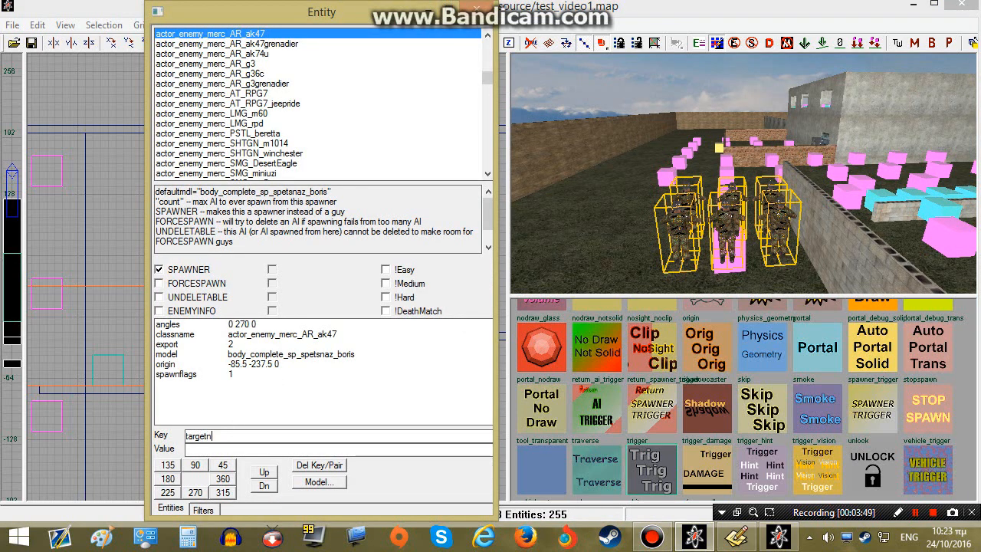
text(ame)
key(Tab)
text(wave)
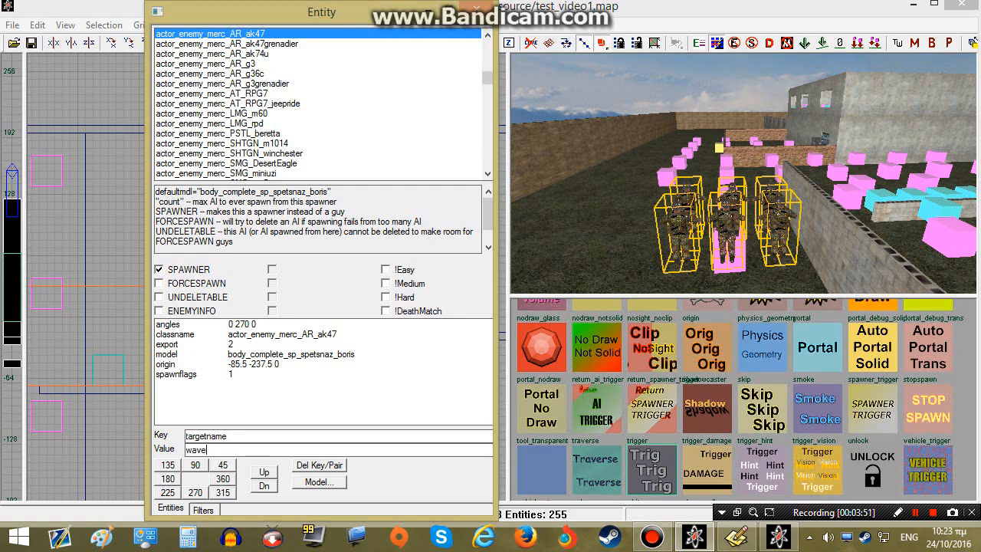
text(1)
key(Return)
key(Escape)
right_drag(731, 210, 789, 211)
key(ctrl+s)
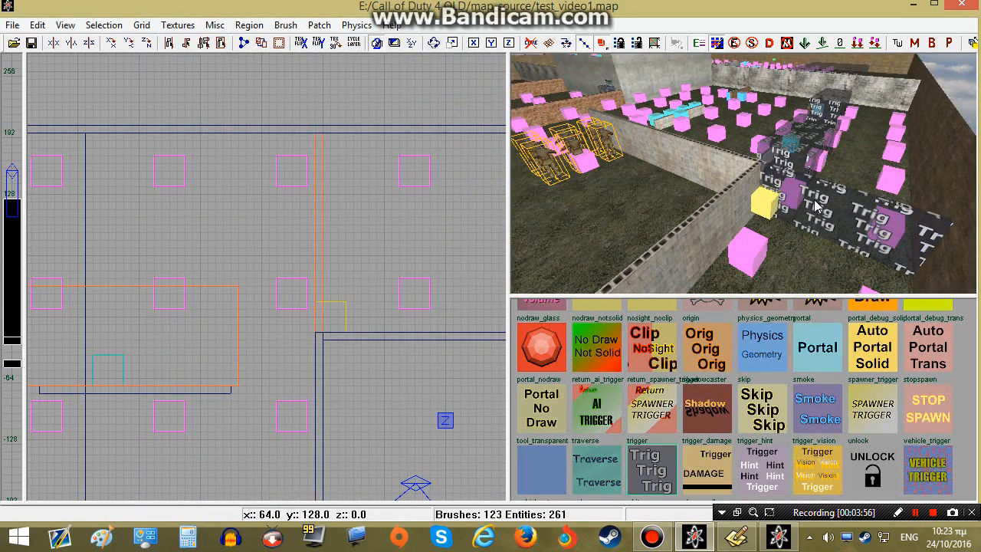
Connect the corridor trigger to the enemy mercs so that it targets the wave1 group
shift+click(818, 205)
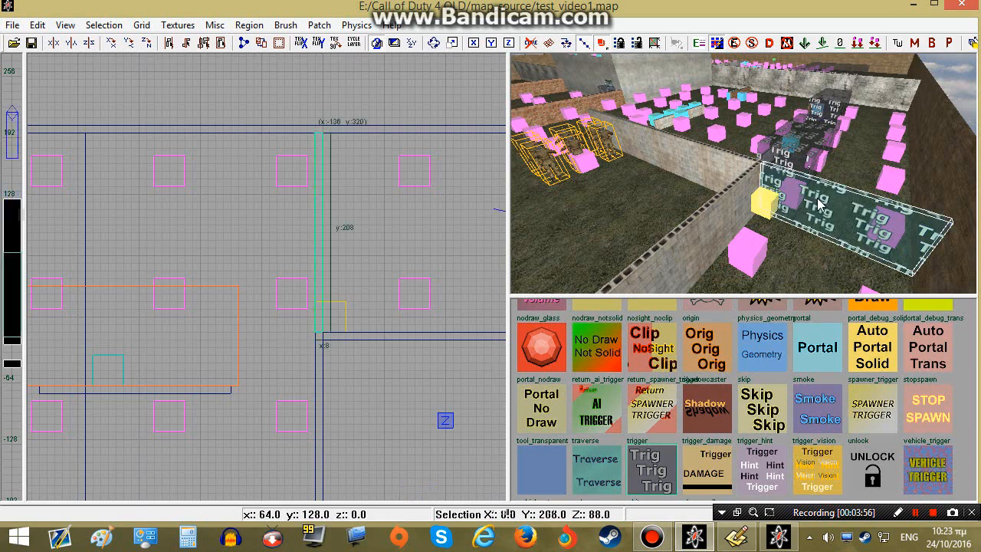
shift+click(606, 145)
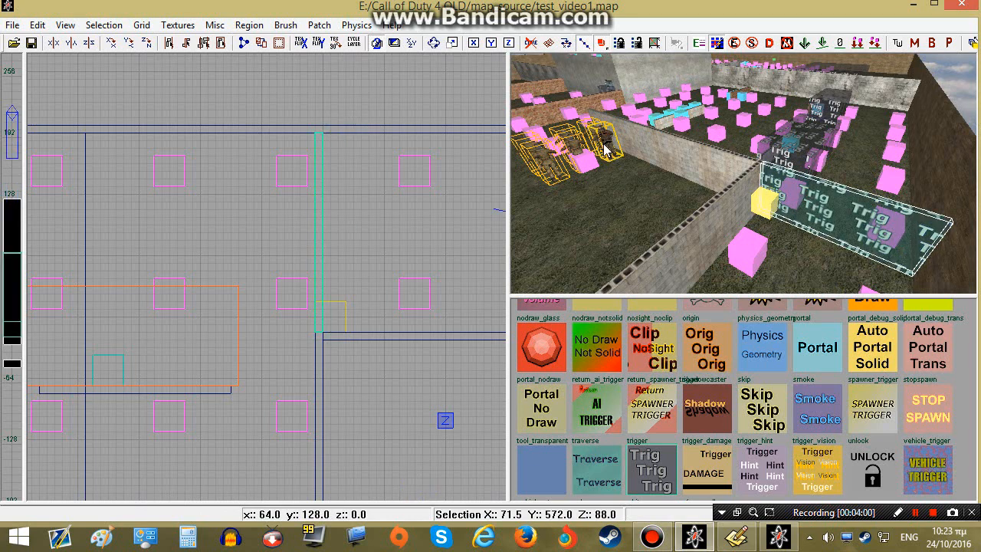
key(w)
key(Escape)
right_drag(611, 154, 704, 161)
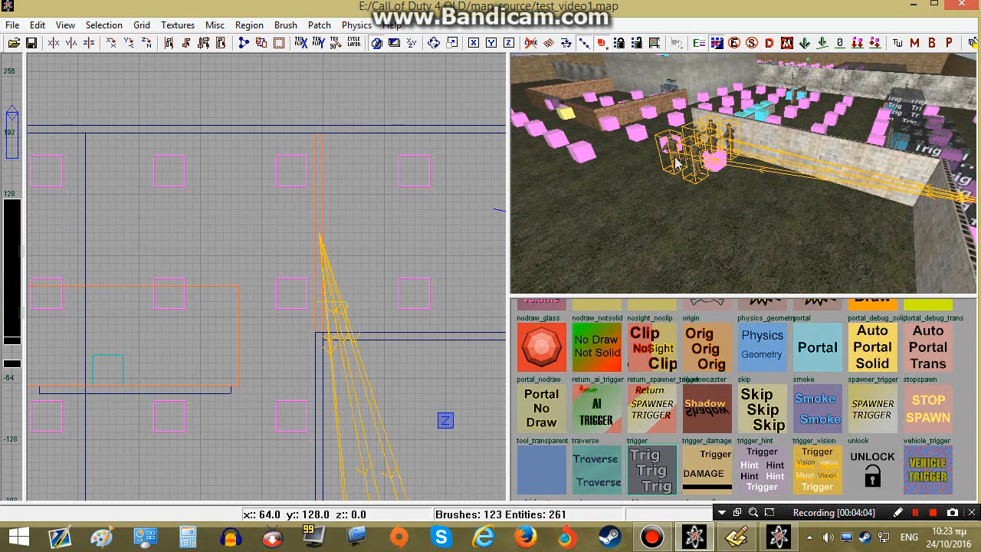
Enable the TRIGGER_SPAWN option on the corridor trigger linked to the enemy mercs
right_drag(776, 201, 690, 154)
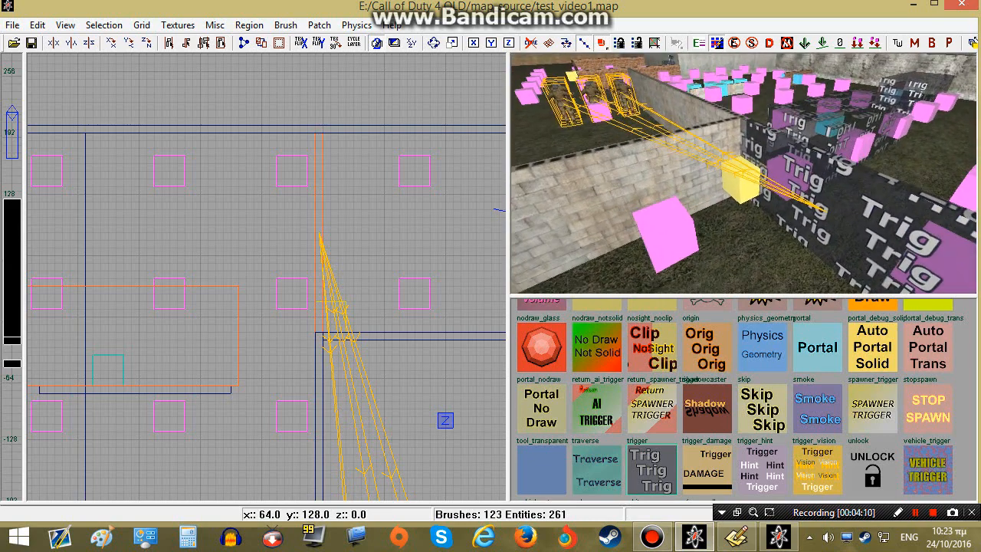
shift+click(827, 188)
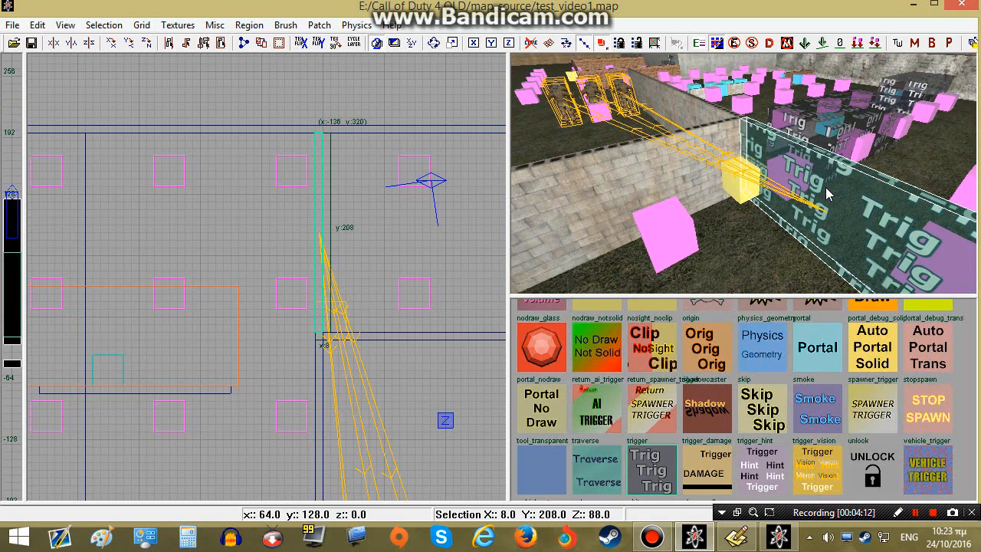
key(n)
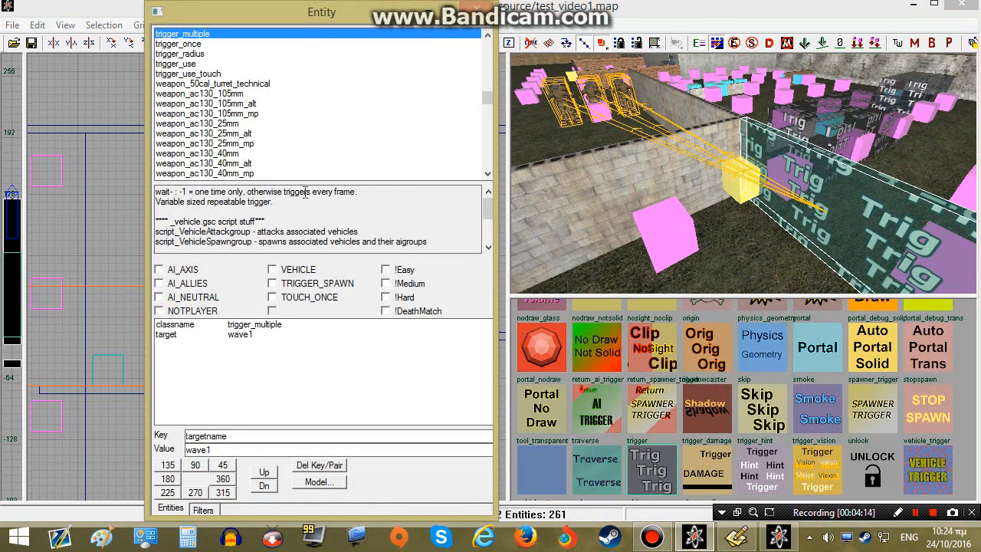
click(273, 284)
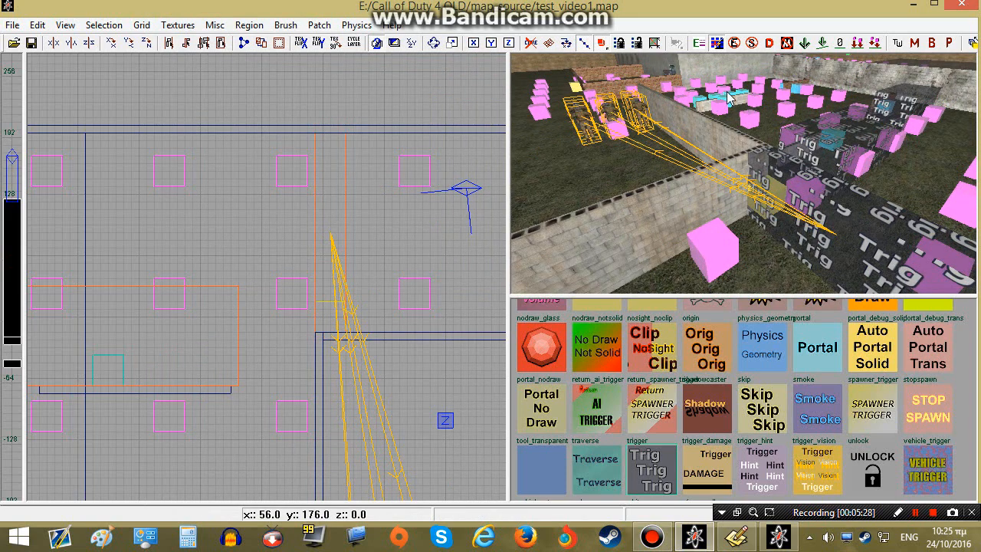
shift+click(796, 190)
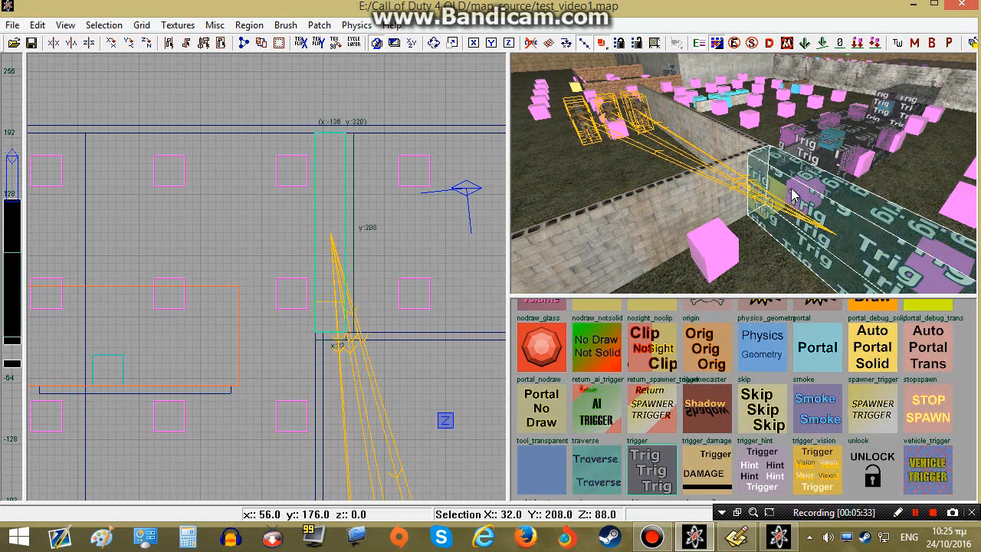
key(Escape)
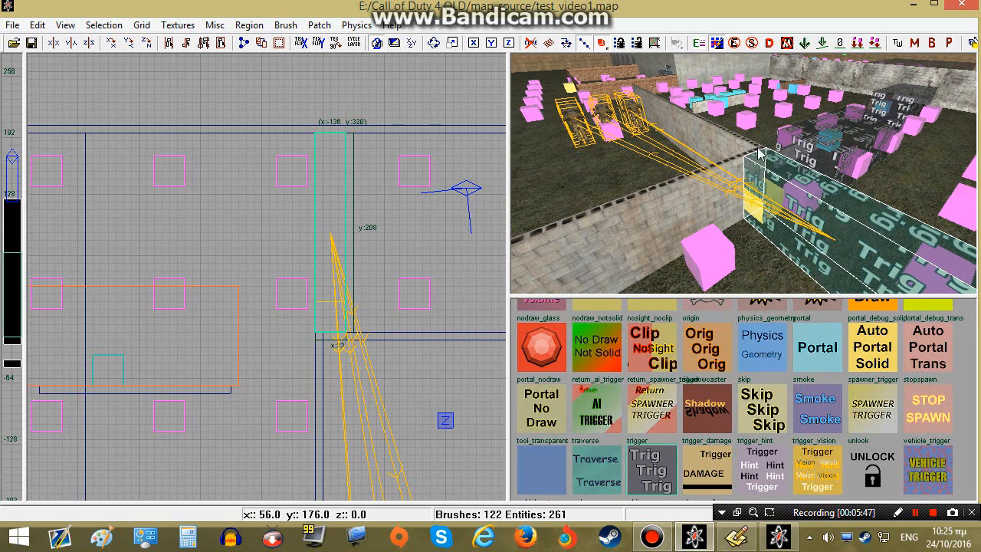
right_drag(828, 184, 655, 184)
right_drag(573, 192, 782, 184)
right_drag(611, 184, 611, 175)
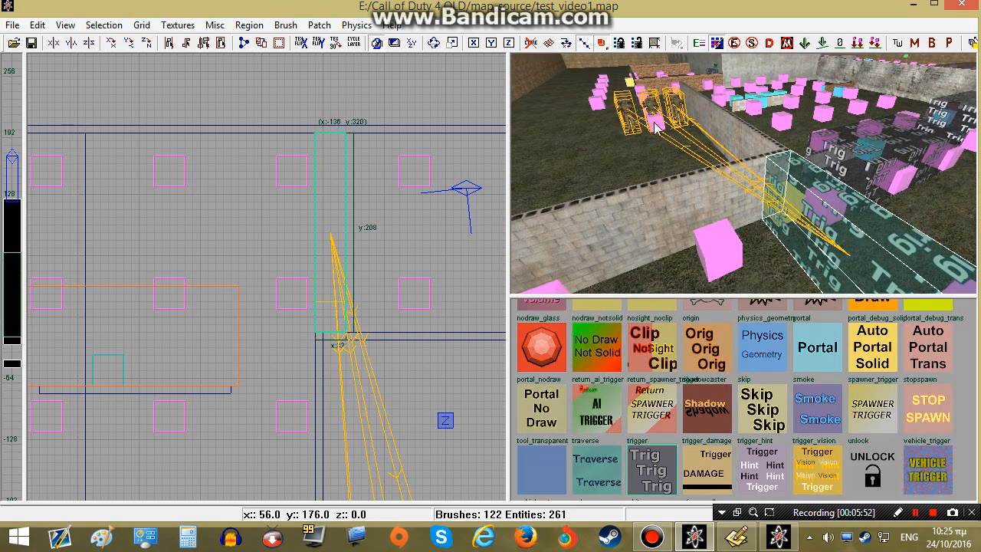
key(Escape)
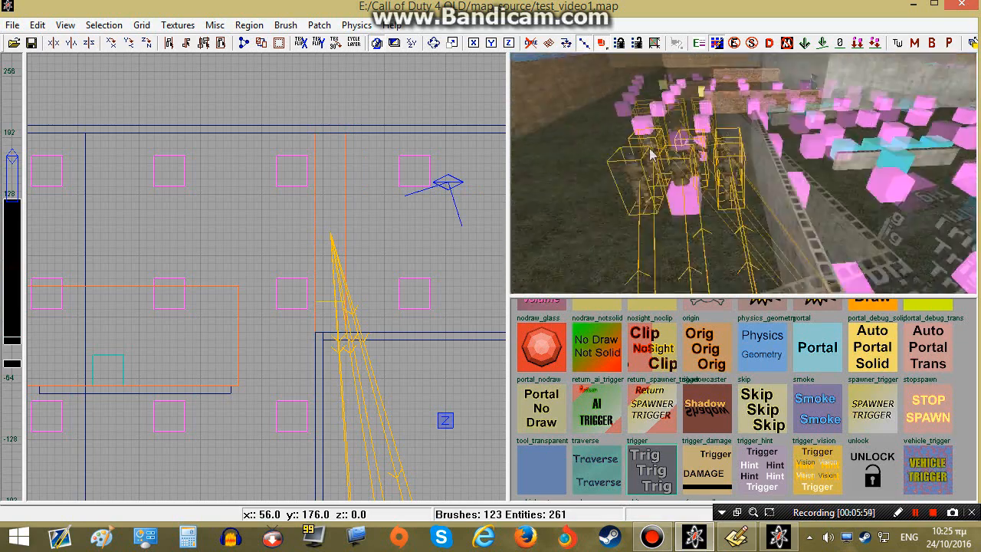
Set script_forcecolor to r on the group of enemy mercs and save the map
shift+click(650, 155)
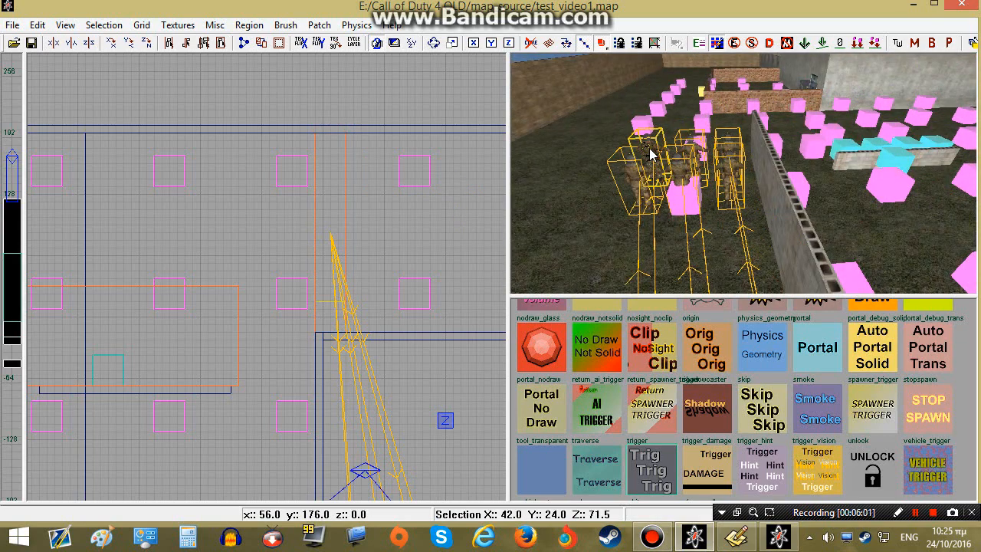
shift+click(635, 174)
shift+click(686, 152)
shift+click(683, 175)
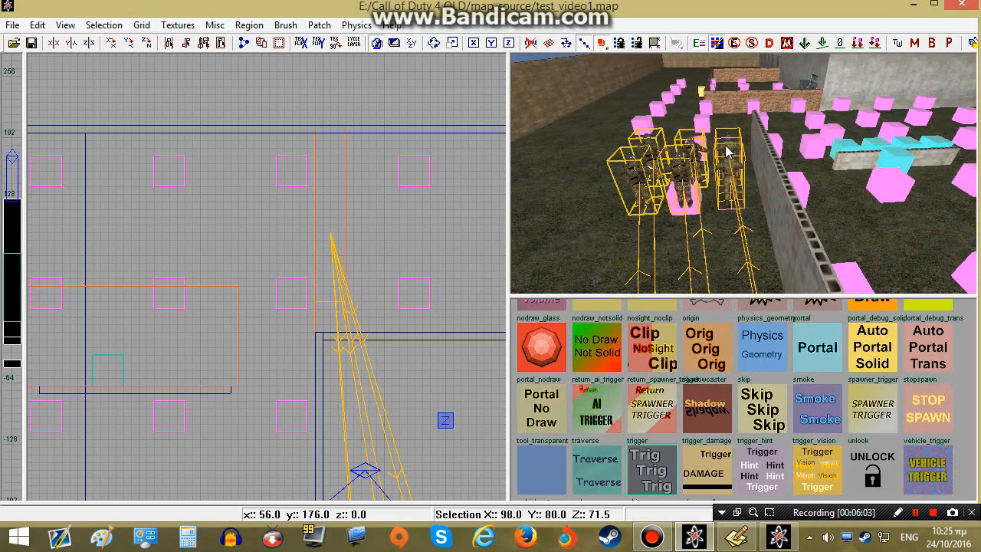
shift+click(728, 151)
key(n)
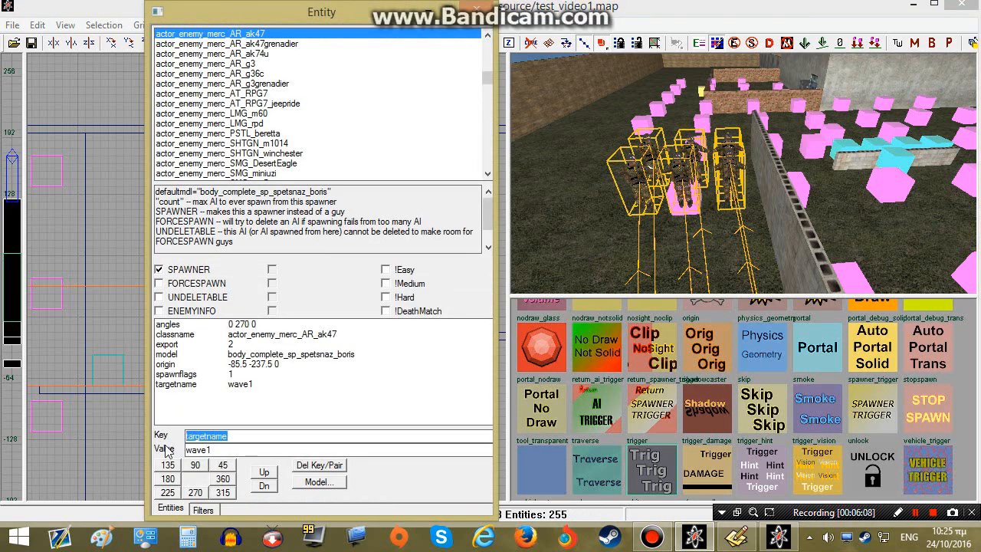
text(script_)
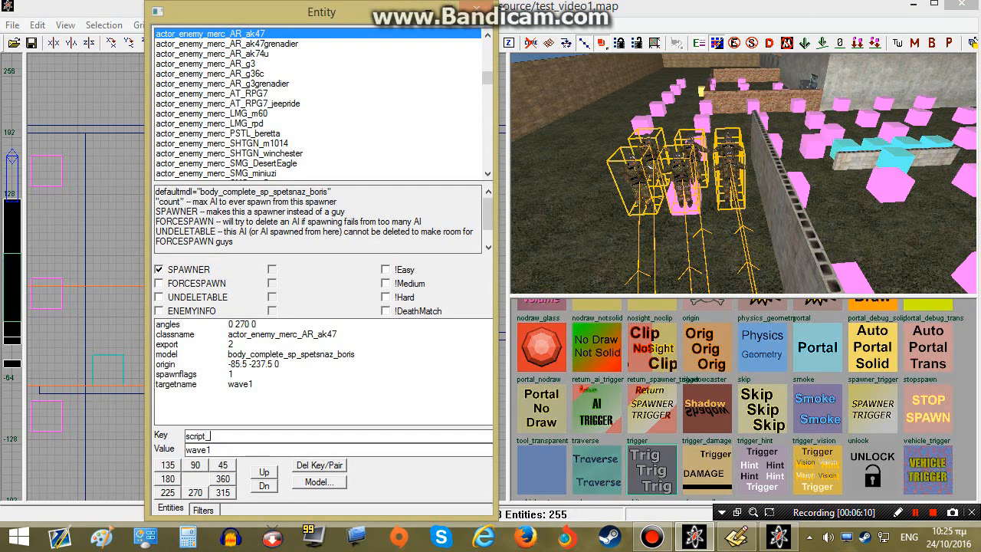
text(forcecolor)
key(Tab)
text(r)
key(Escape)
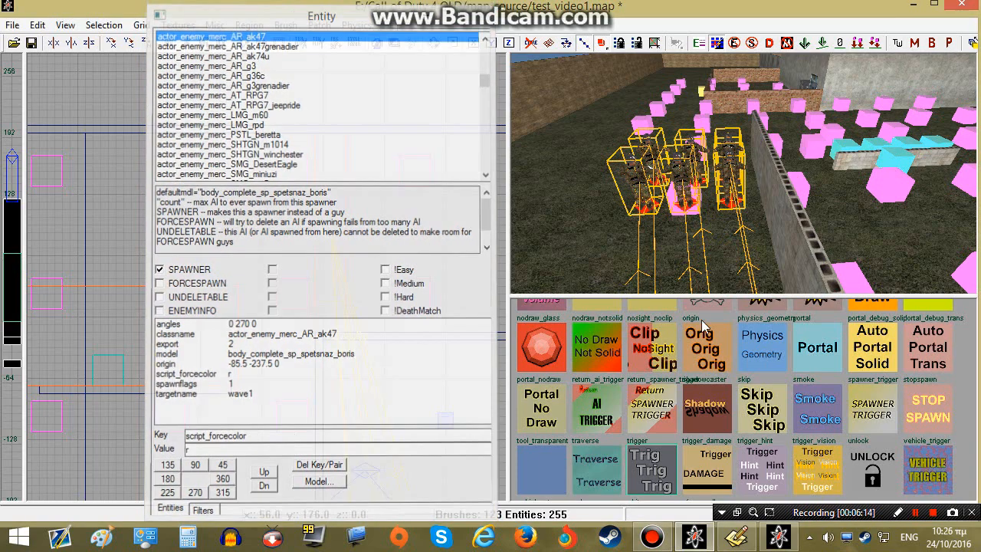
mouse_move(675, 214)
right_down()
mouse_move(702, 173)
mouse_move(728, 176)
mouse_move(695, 220)
mouse_move(703, 198)
mouse_move(732, 210)
mouse_move(719, 200)
right_up()
key(ctrl+s)
Group the corridor trigger with the cover nodes at the low block wall and the nearby brick wall as the red axis color group
shift+click(748, 216)
shift+click(716, 199)
shift+click(747, 188)
shift+click(772, 175)
shift+click(799, 163)
shift+click(866, 139)
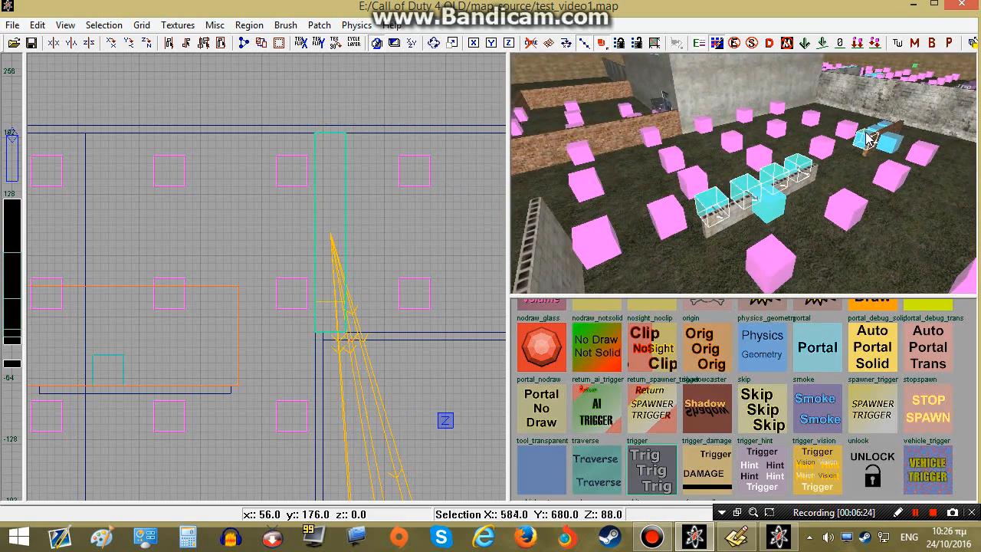
right_drag(872, 132, 846, 151)
shift+click(850, 146)
shift+click(846, 155)
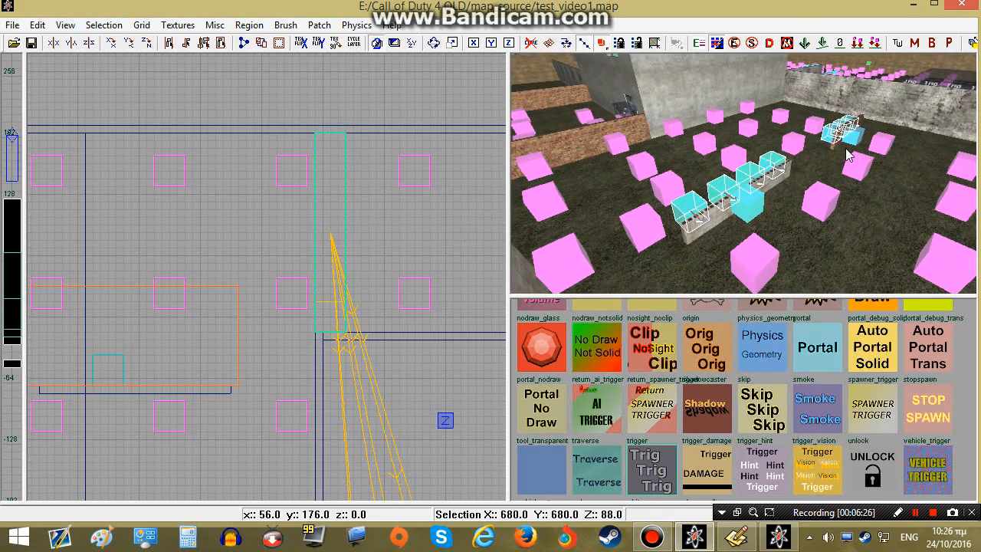
key(shift+g)
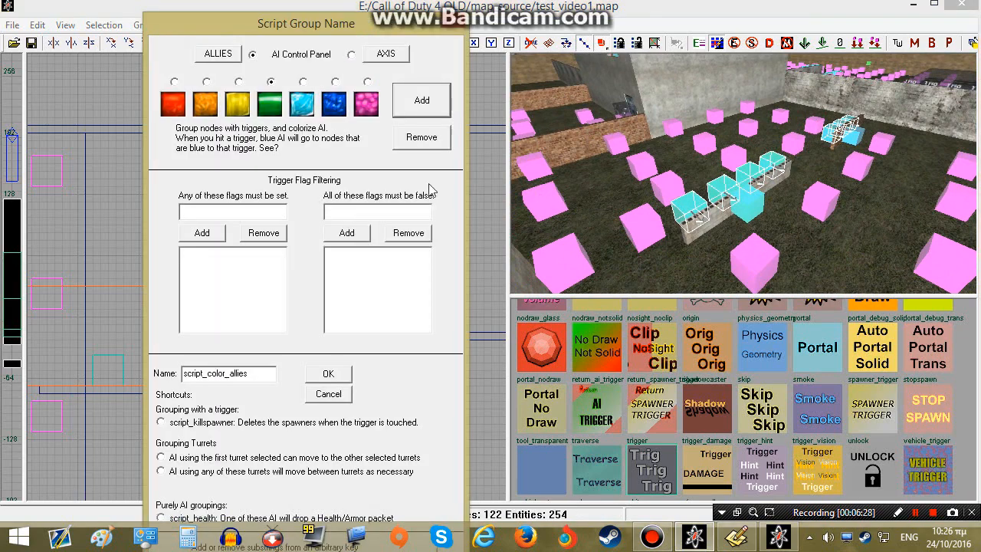
click(385, 54)
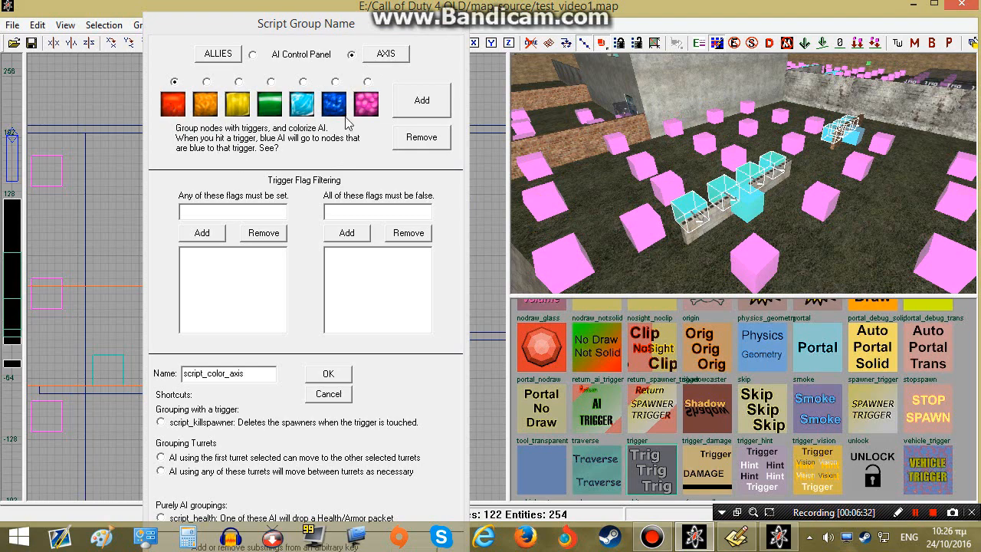
click(433, 101)
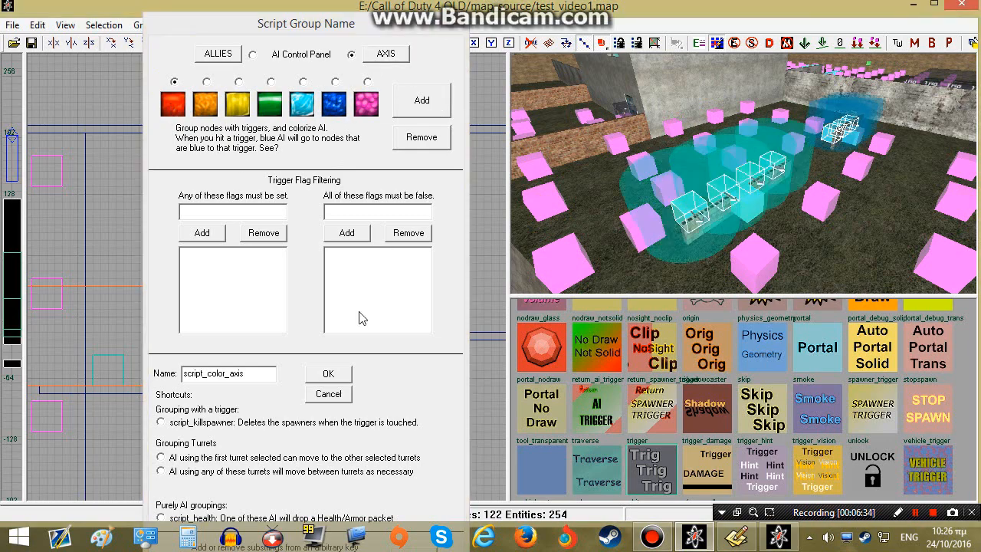
click(328, 374)
Give the friendly SAS soldier beside the start trigger the targetname sas1
right_drag(629, 176, 675, 110)
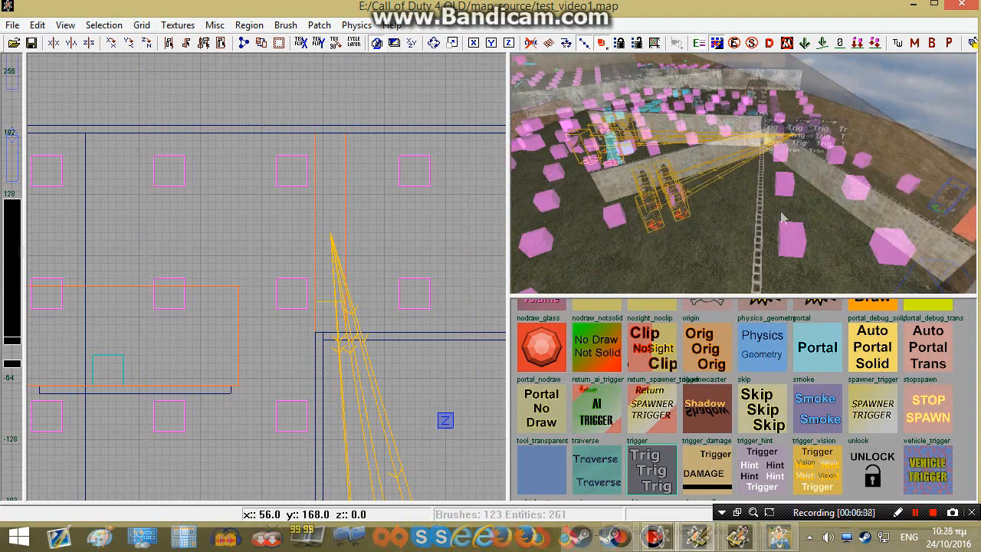
mouse_move(767, 199)
right_down()
mouse_move(783, 217)
mouse_move(798, 211)
mouse_move(772, 194)
right_up()
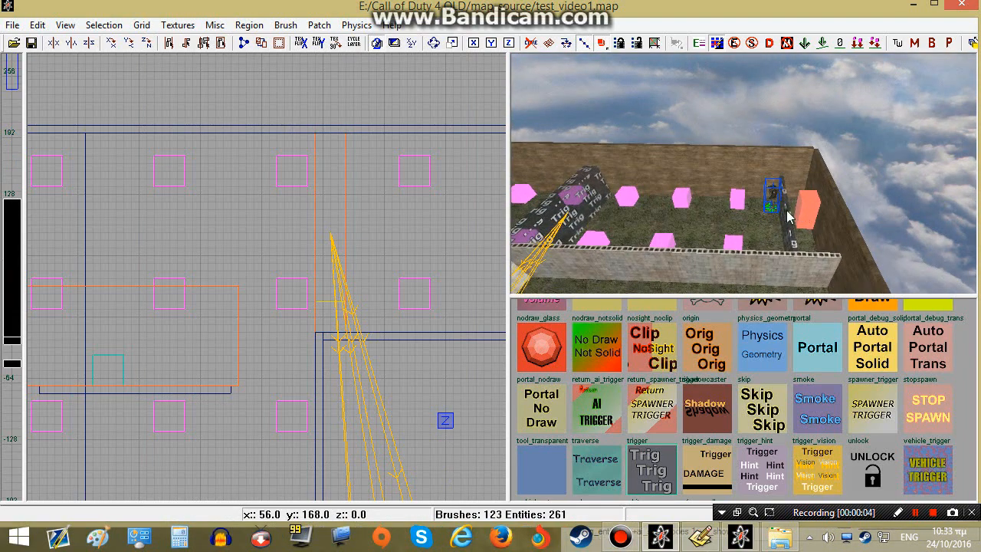
key(n)
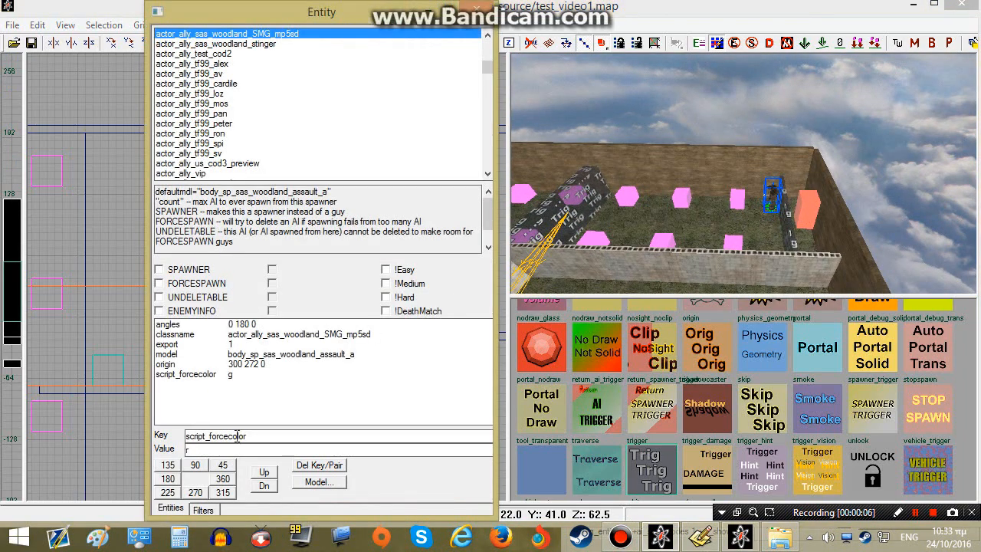
text(targetn)
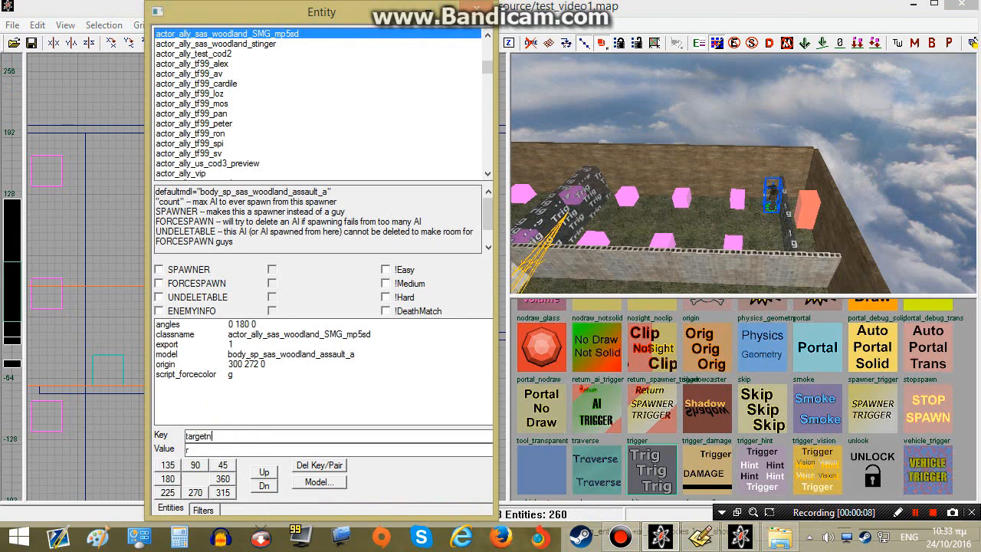
text(sas1)
key(Return)
key(n)
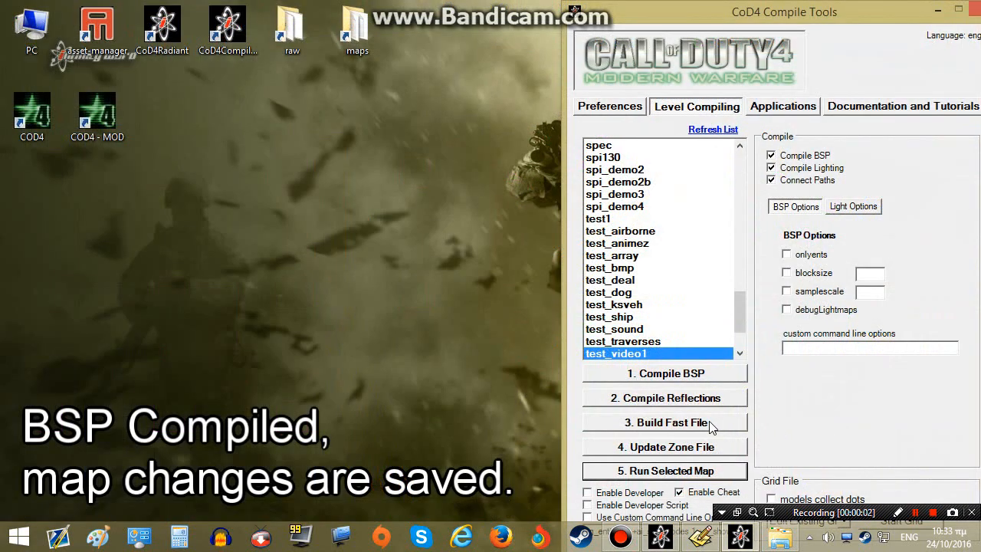
Switch to test_video1.gsc in Programmer's Notepad and add sas1 = getent("sas1" , "targetname"); below the thread calls in main()
click(700, 537)
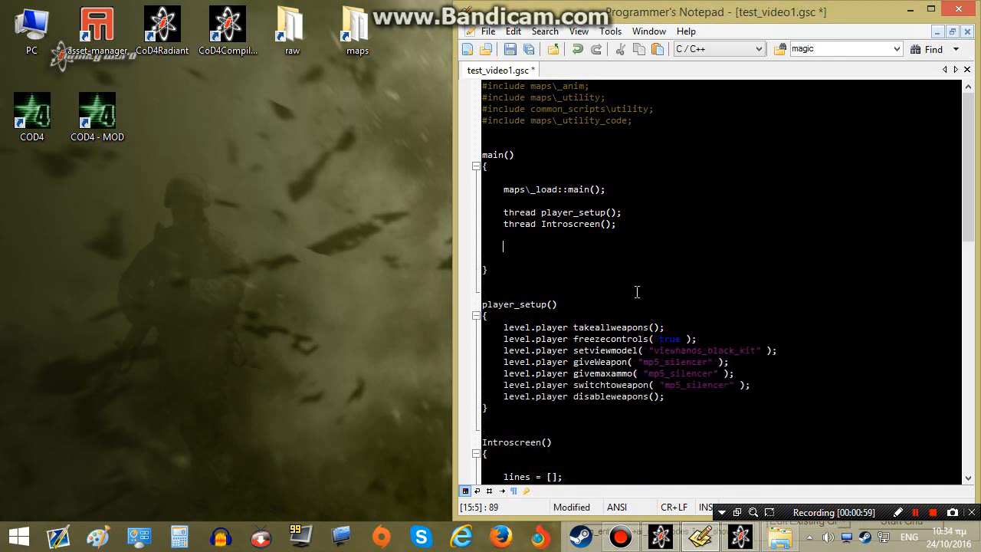
text(as1 = getent()
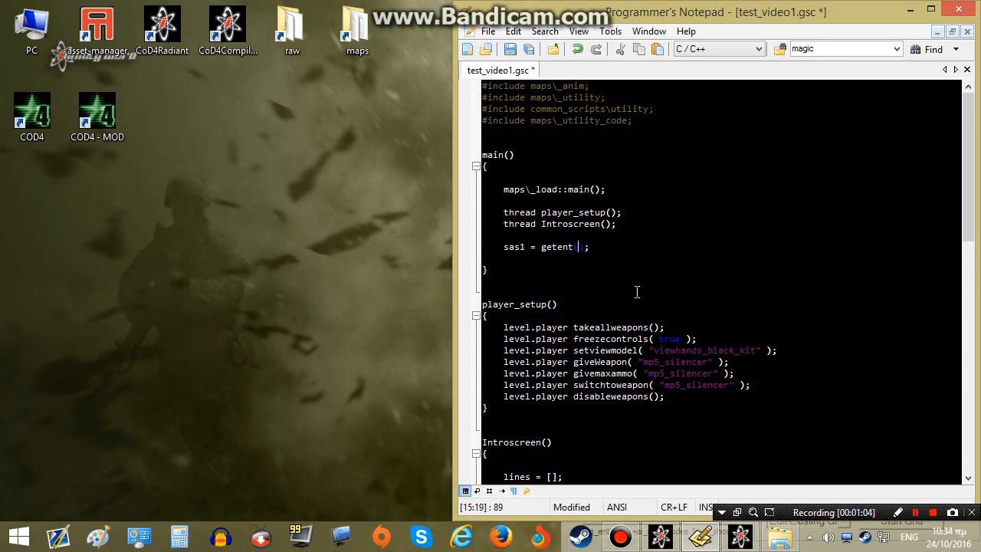
text("")
text(as1)
text(targetname)
key(Right)
key(Right)
key(ctrl+s)
key(Return)
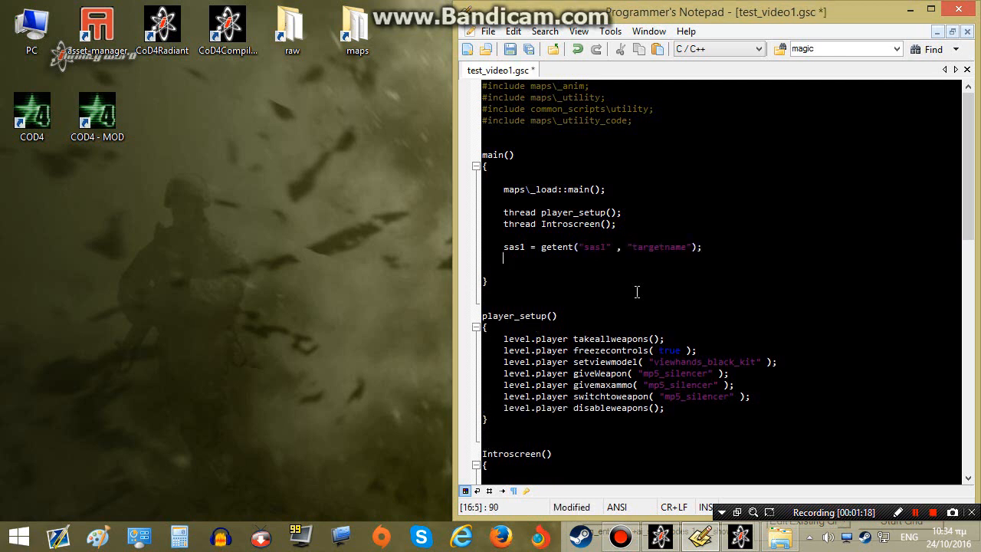
Add the line sas1 thread magic_bullet_shield(); below the getent line and save the script
text(sas1)
text(thread magic_bullet_shield();)
key(ctrl+s)
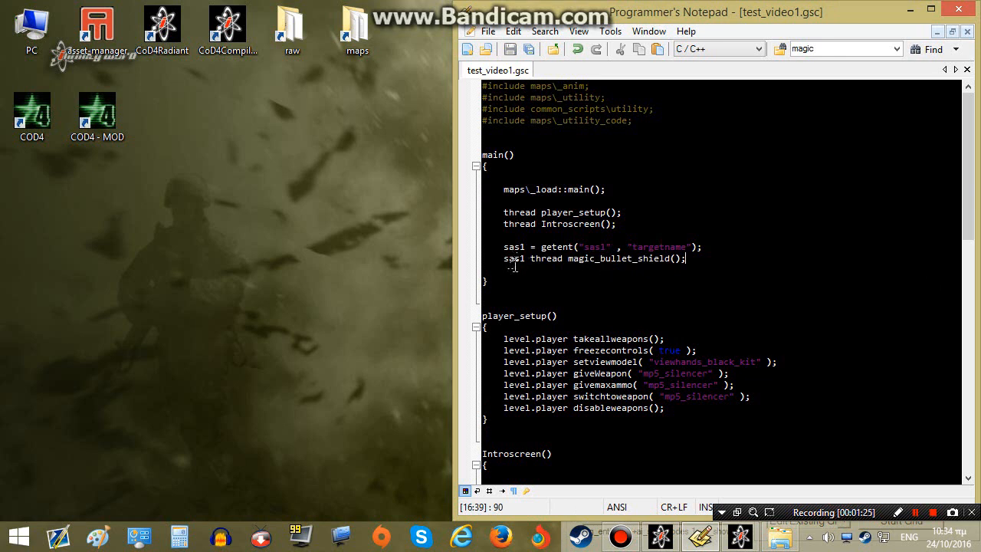
Check the #include maps\_utility line that goes with the magic_bullet_shield call
double_click(575, 258)
click(605, 97)
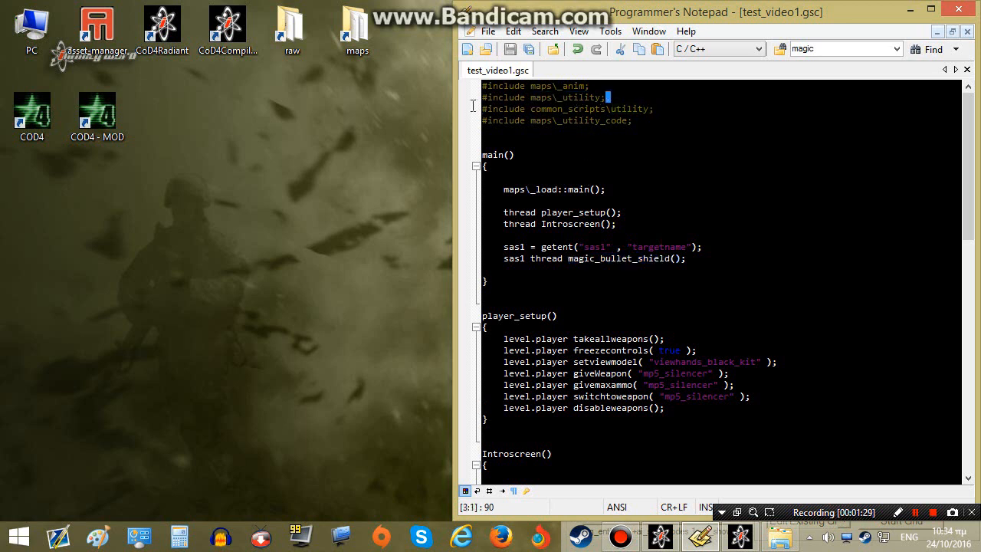
drag(606, 97, 475, 106)
click(619, 97)
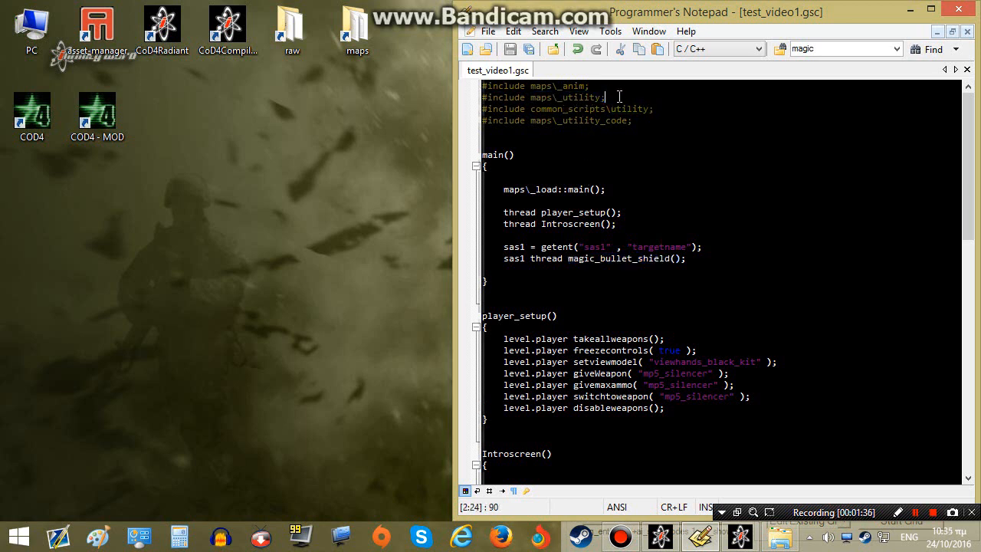
drag(620, 97, 476, 97)
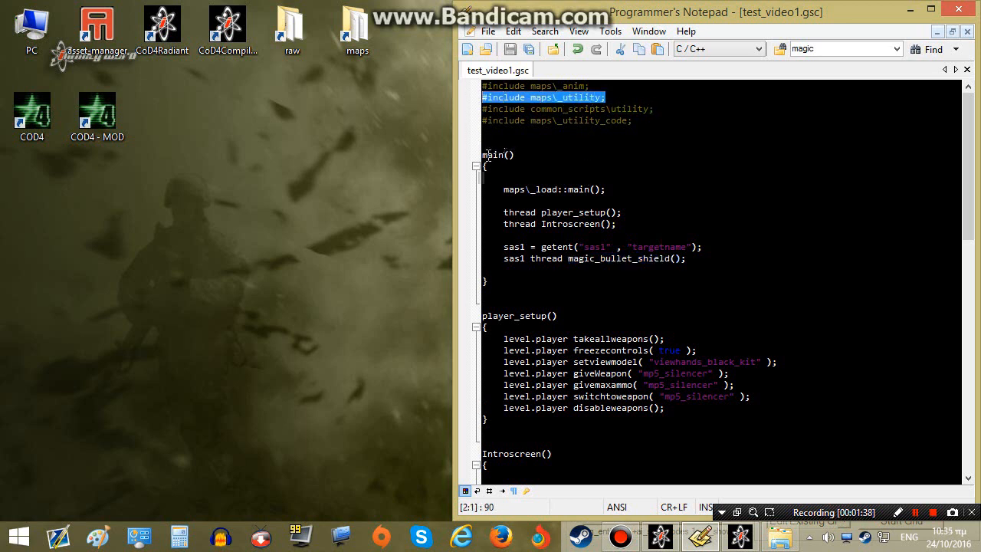
click(615, 258)
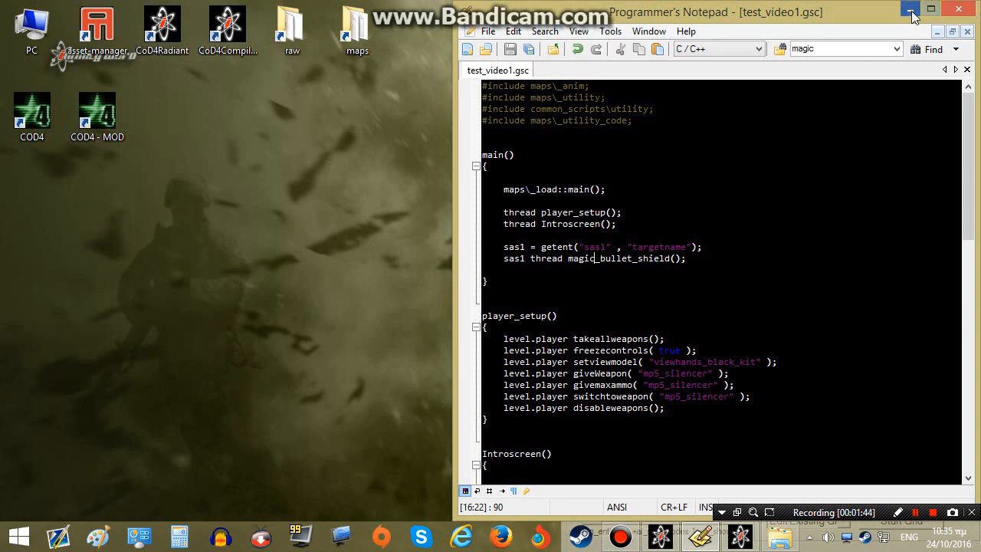
Switch to CoD4 Compile Tools, build the fast file for test_video1 and run the map
click(911, 10)
click(671, 423)
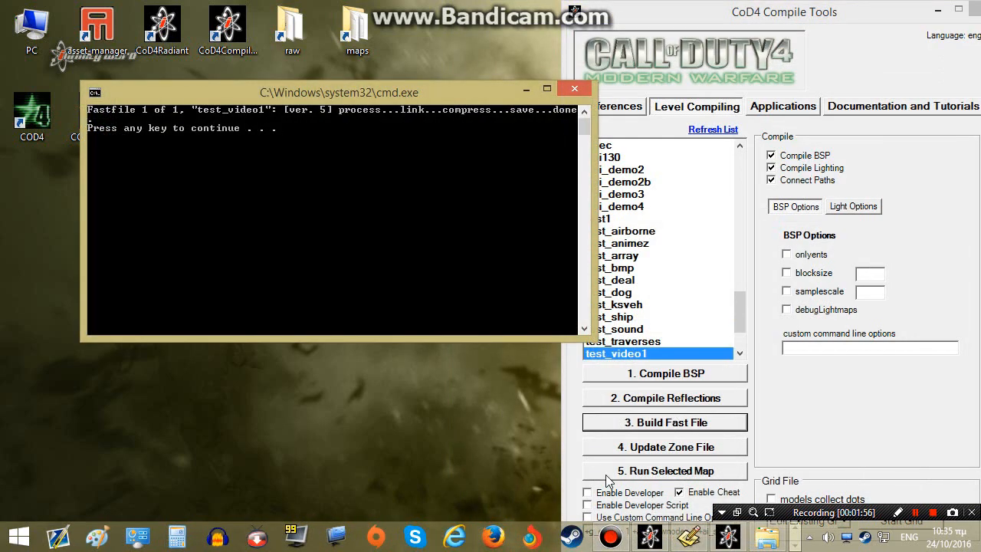
click(606, 473)
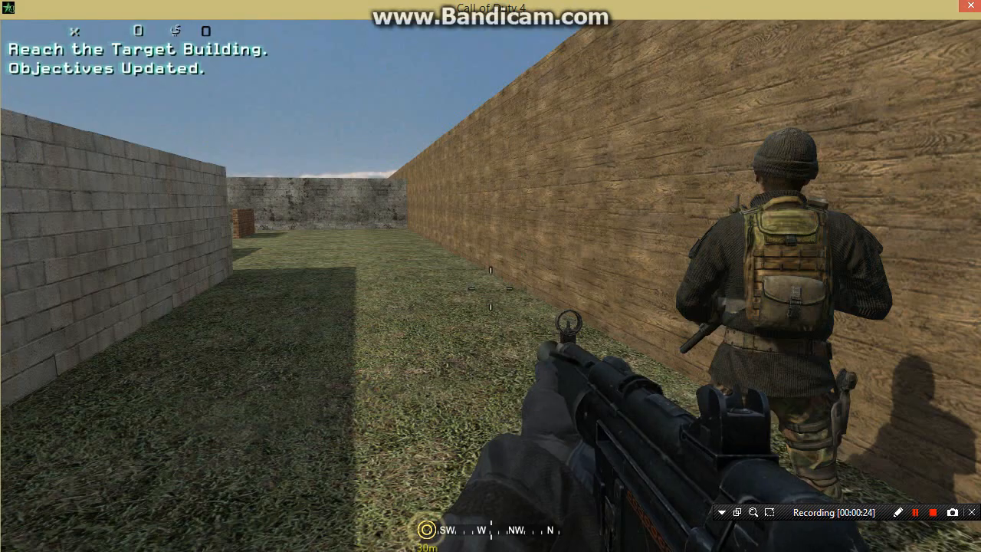
right_click(491, 291)
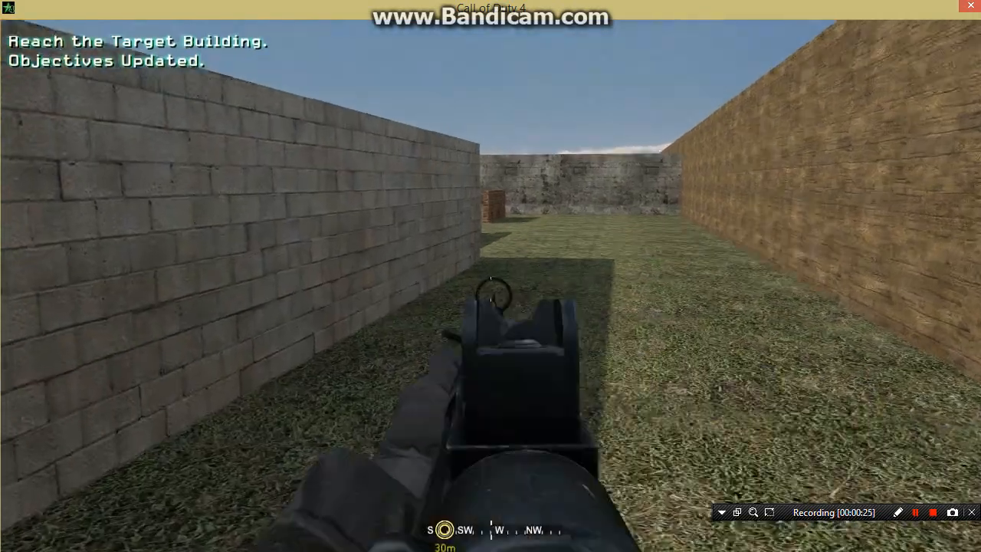
right_click(490, 291)
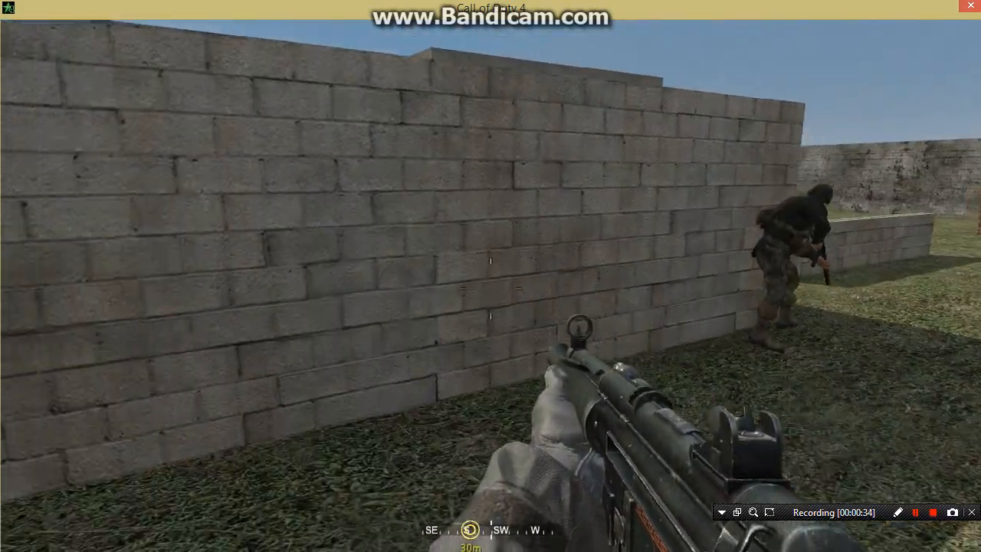
right_click(491, 291)
key(space)
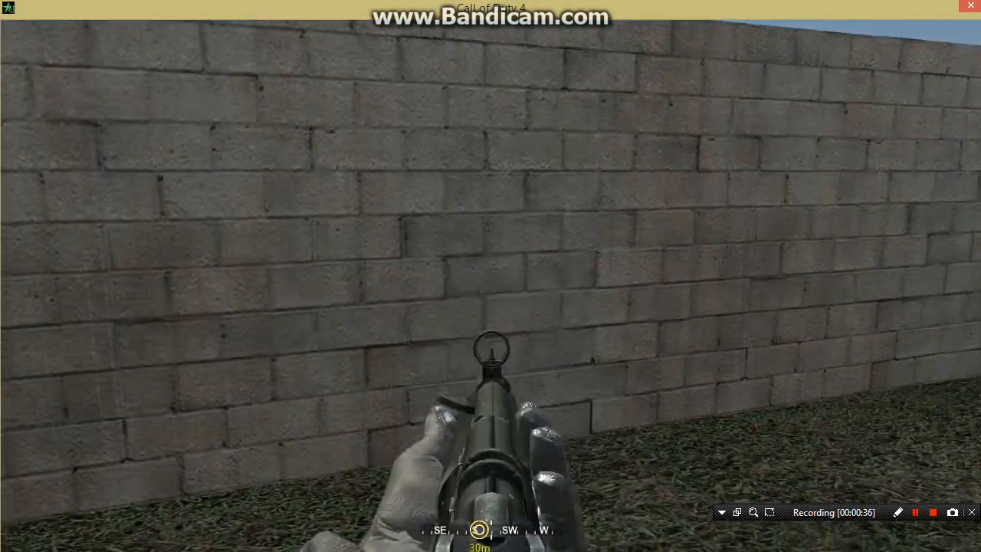
right_click(491, 291)
key(d)
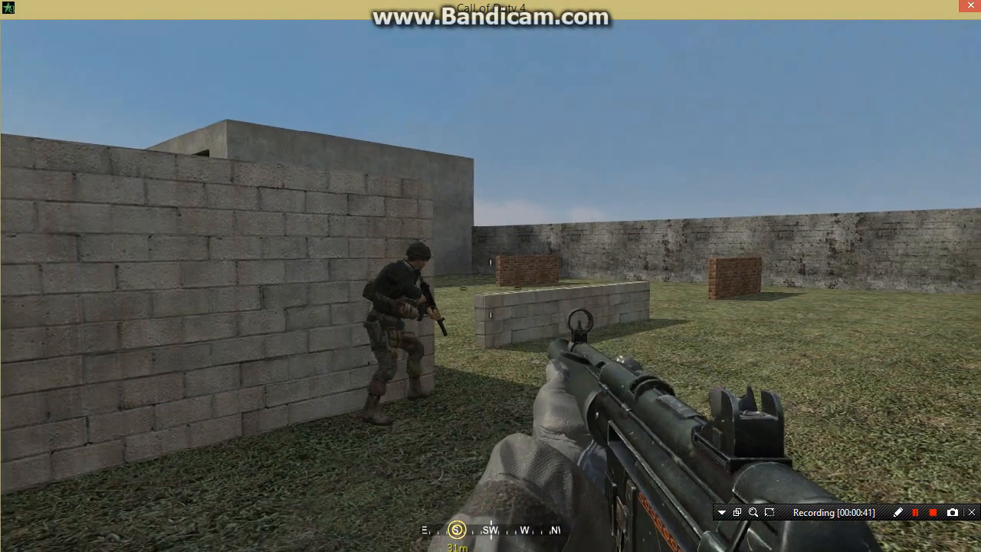
right_click(490, 291)
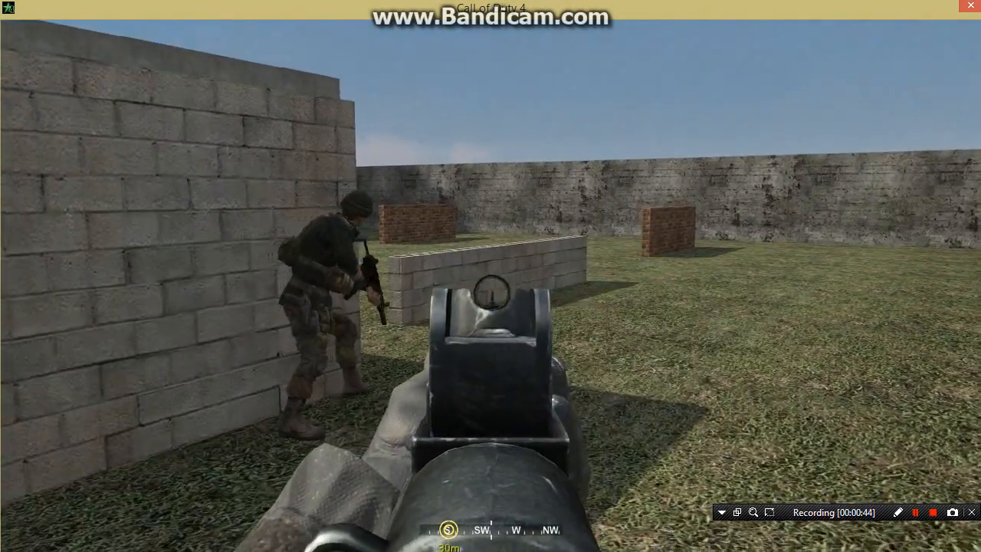
right_click(490, 291)
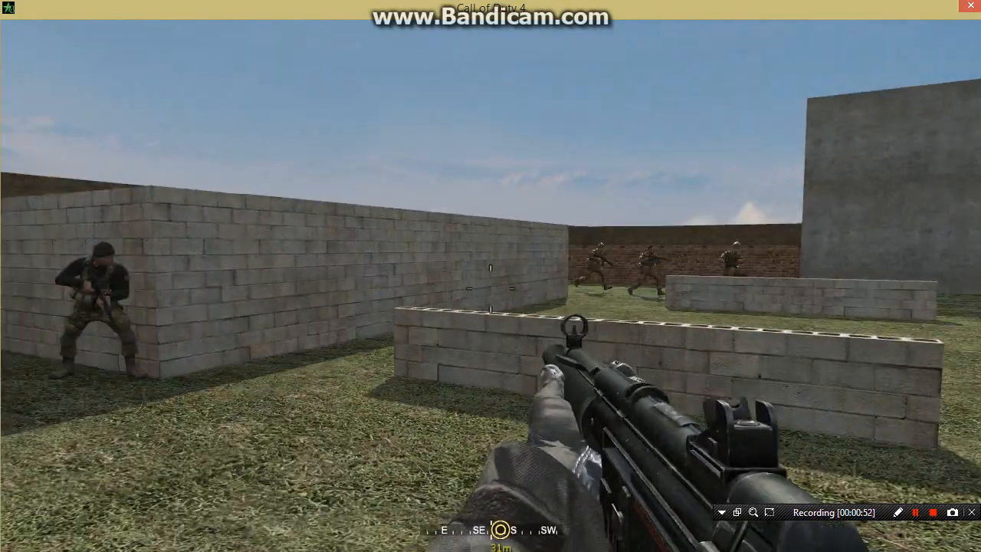
key(w)
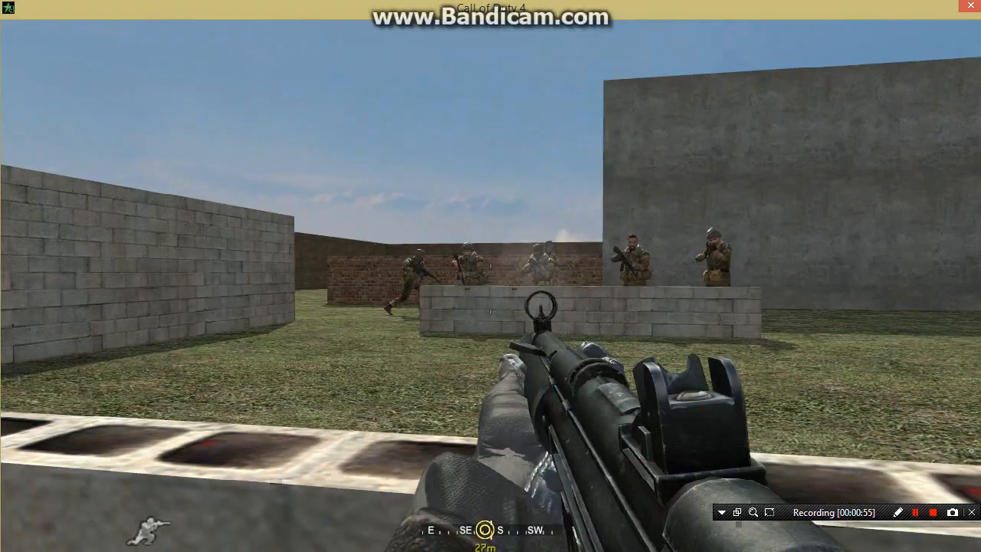
right_click(491, 276)
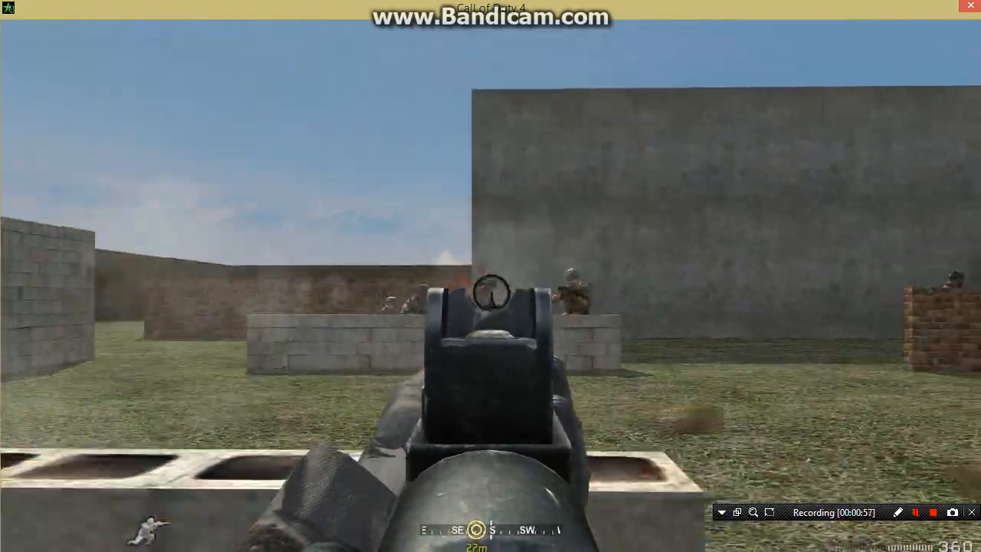
right_click(491, 276)
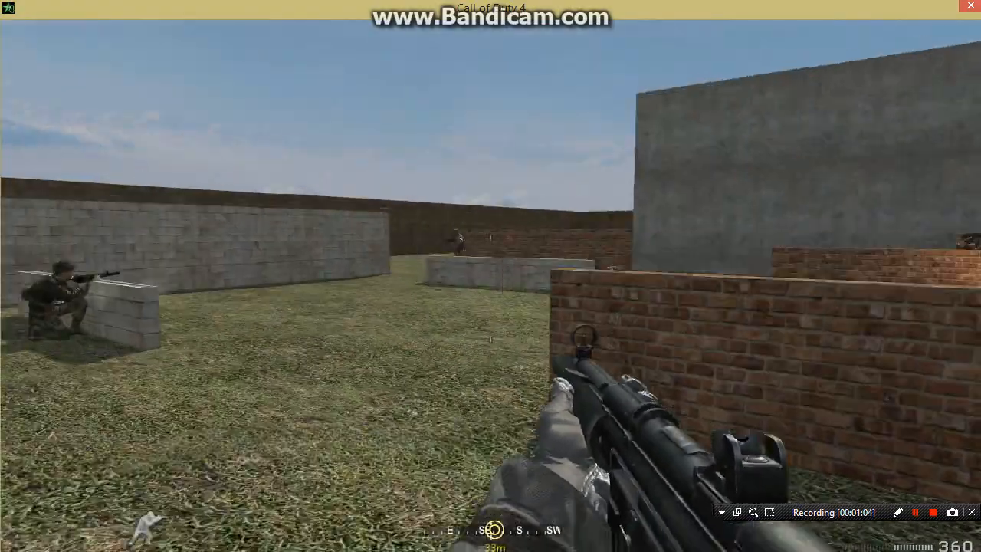
right_click(491, 276)
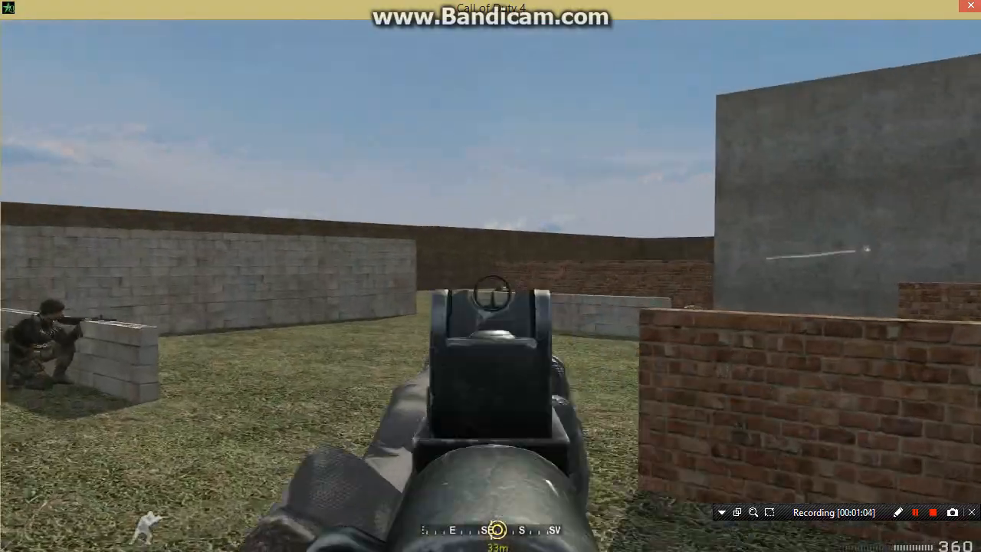
right_click(490, 276)
key(d)
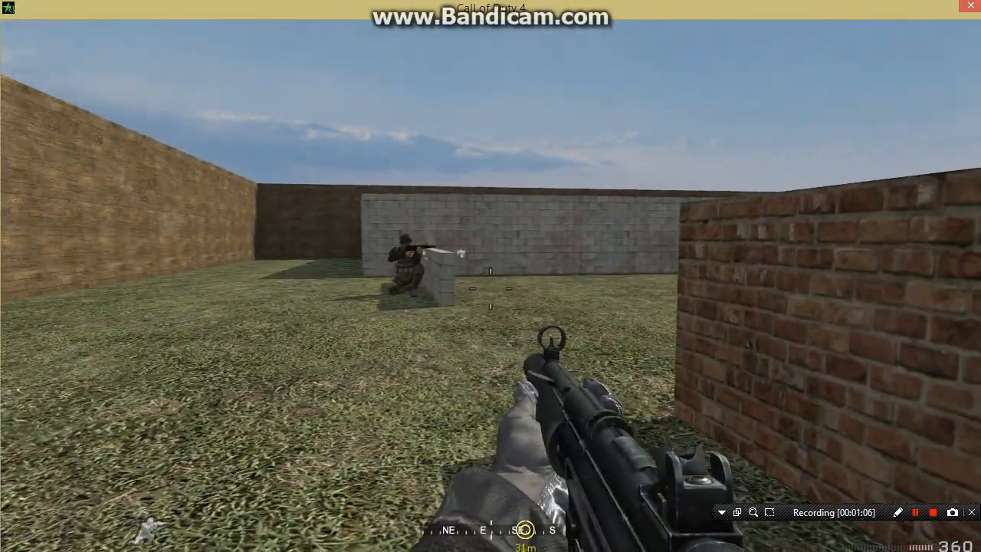
key(space)
key(c)
key(a)
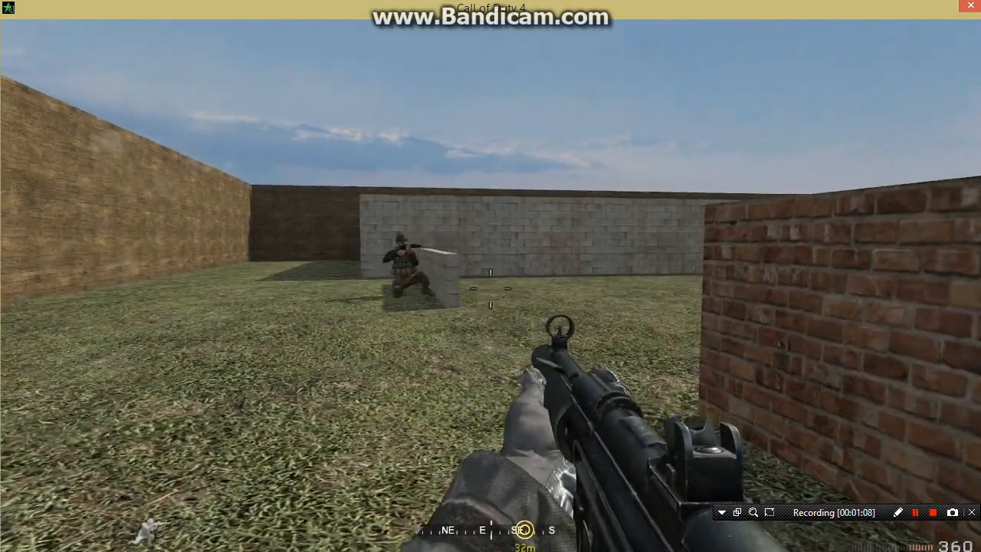
key(d)
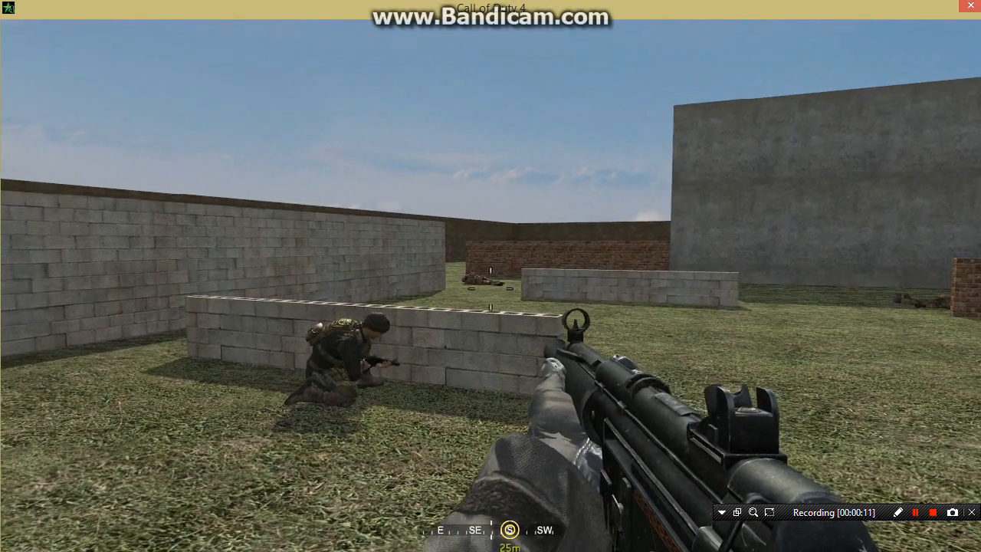
key(w)
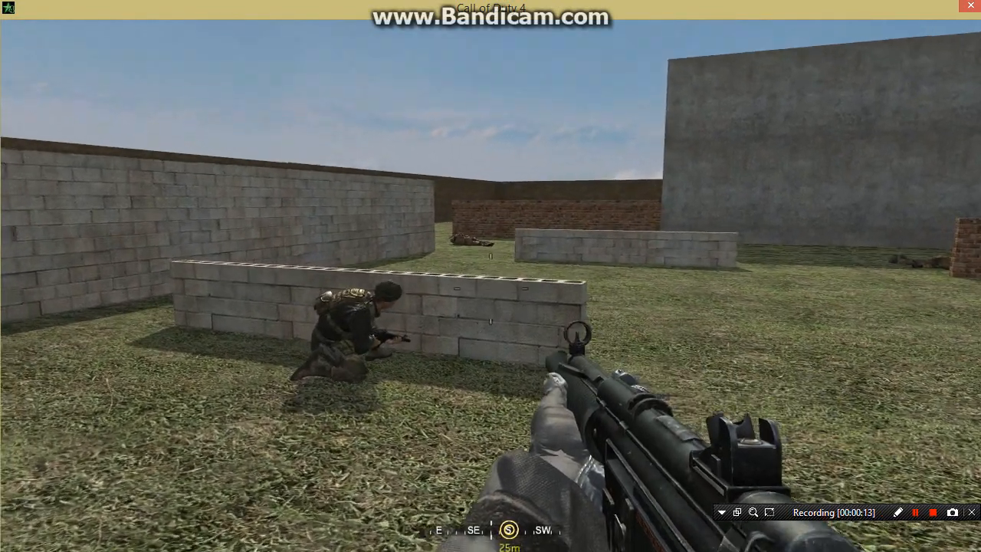